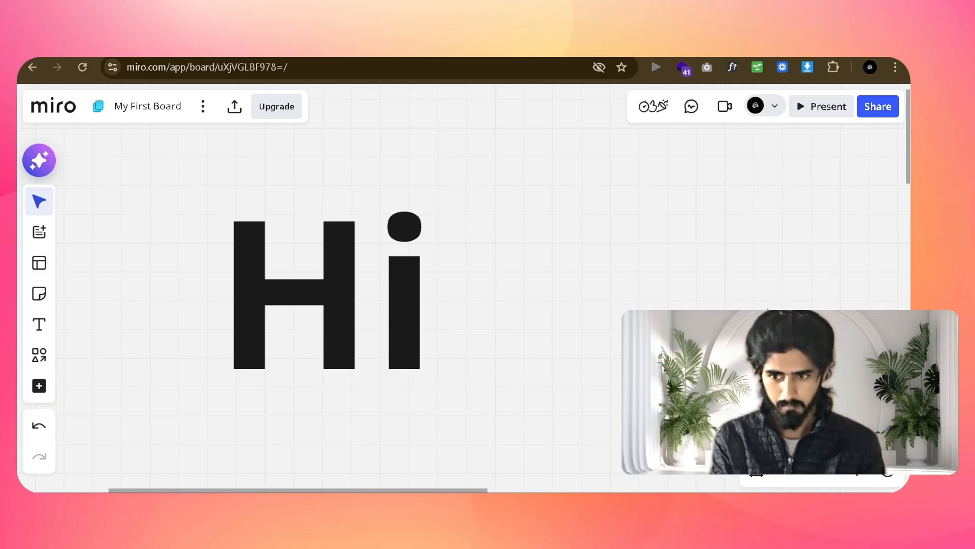
scroll(768, 309, right, 15)
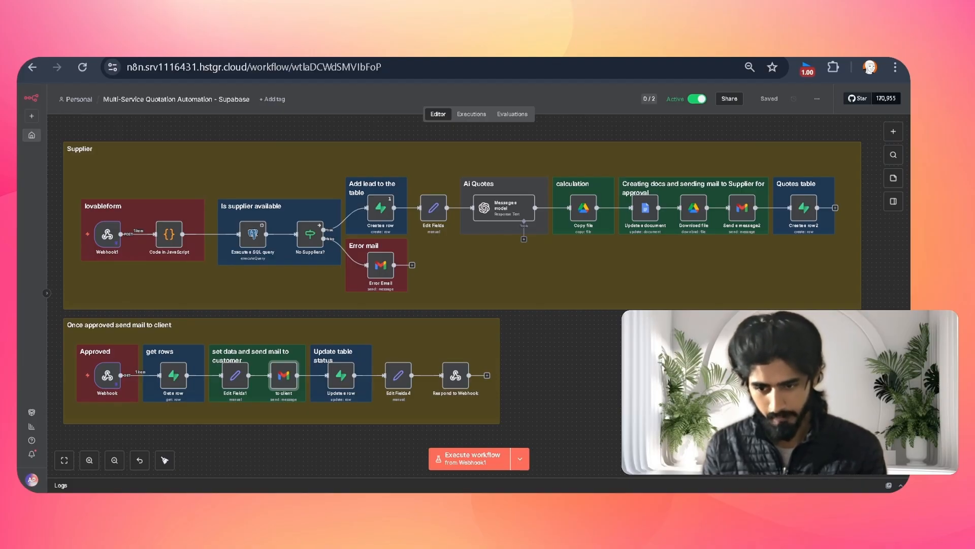
key(alt+Tab)
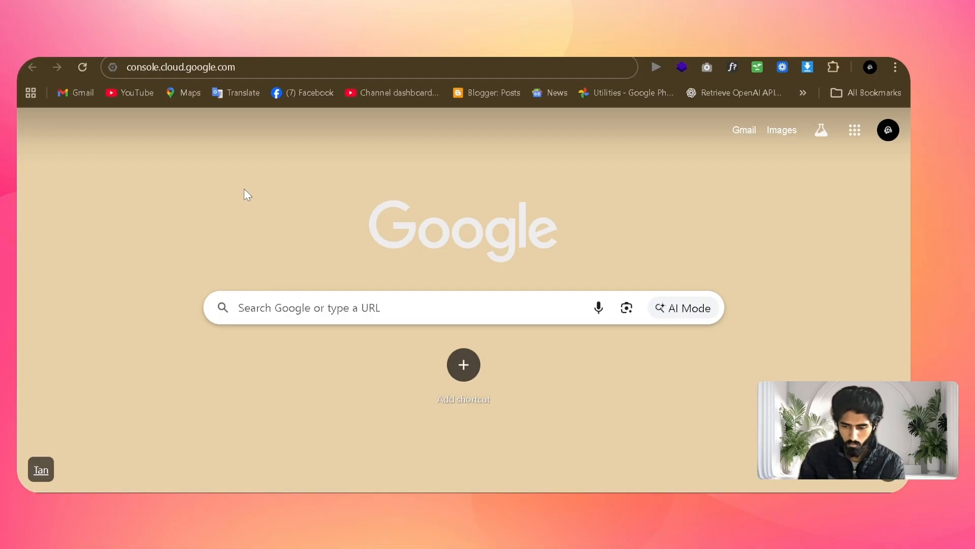
- Open console.cloud.google.com and create a project named Solar Calculator Pro with no organization
click(292, 67)
key(Return)
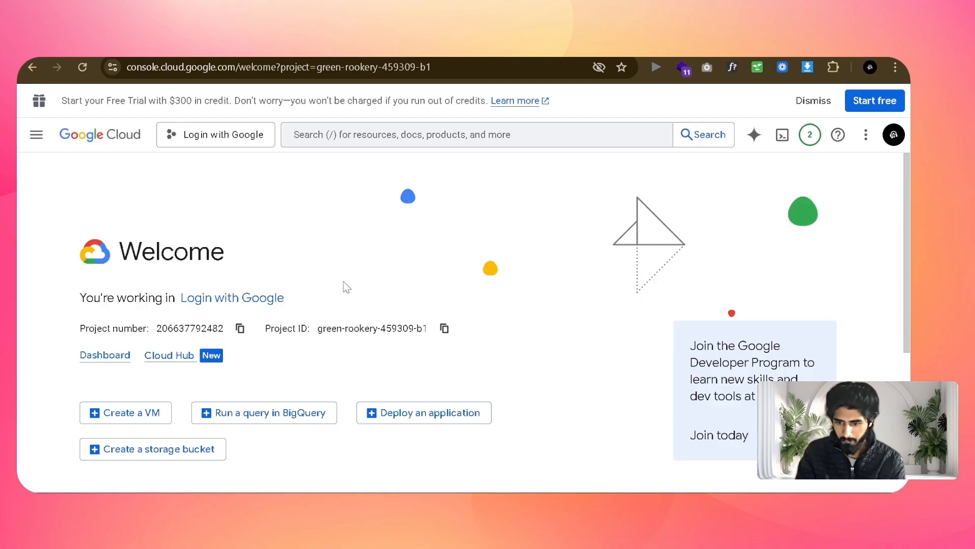
click(236, 137)
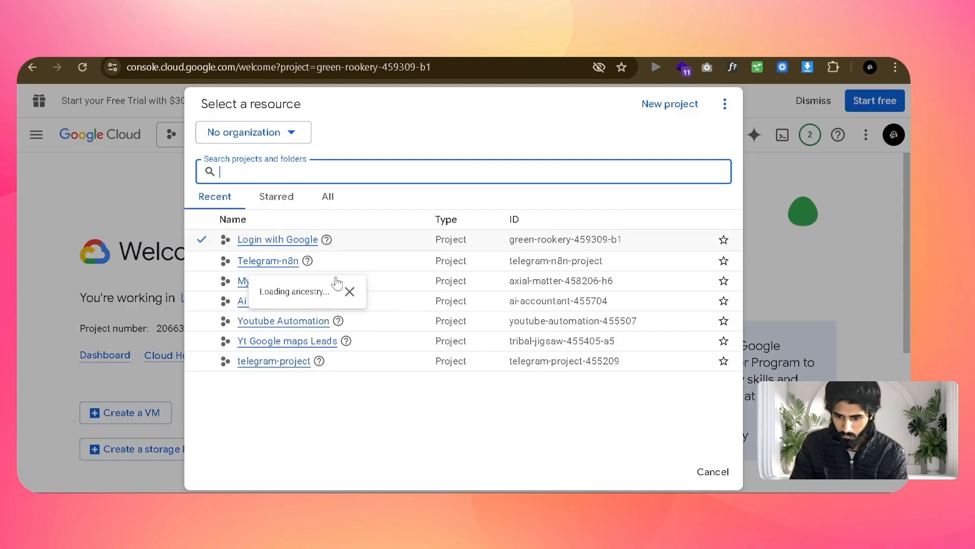
click(670, 113)
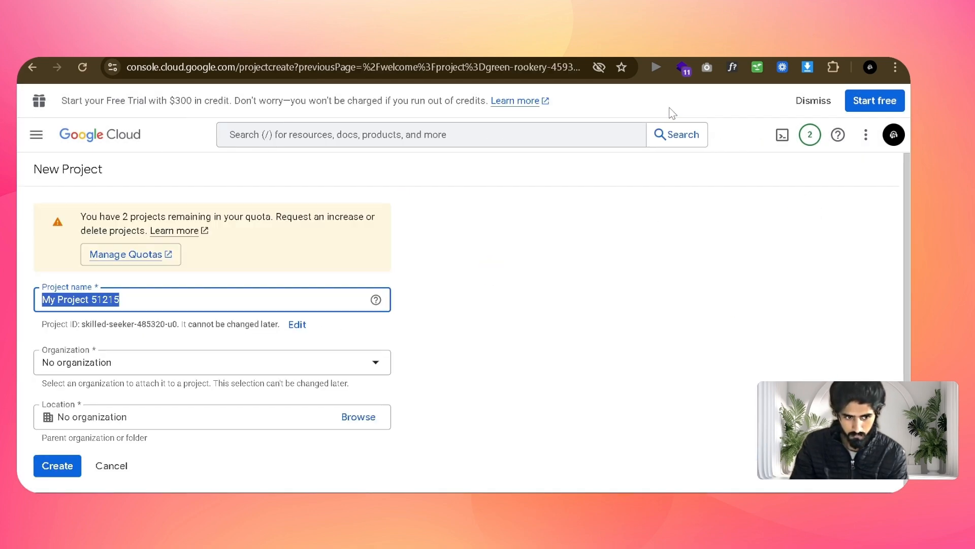
text(Solar Calculator Pro)
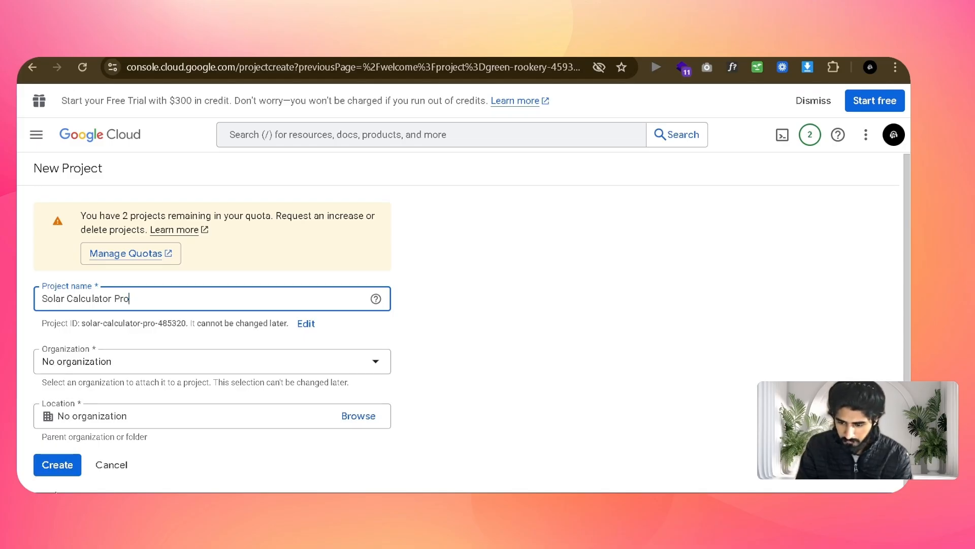
click(55, 465)
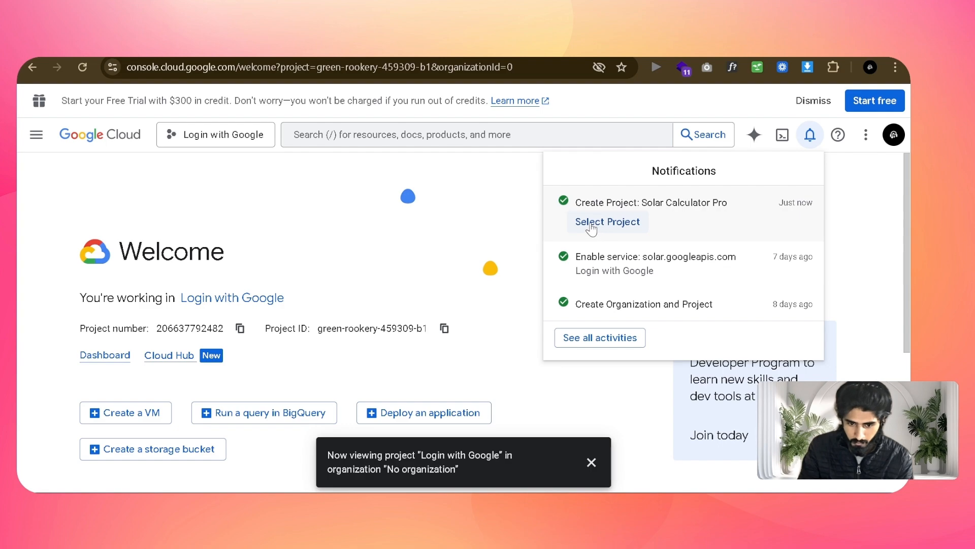
- Switch the console's active project to Solar Calculator Pro
click(234, 148)
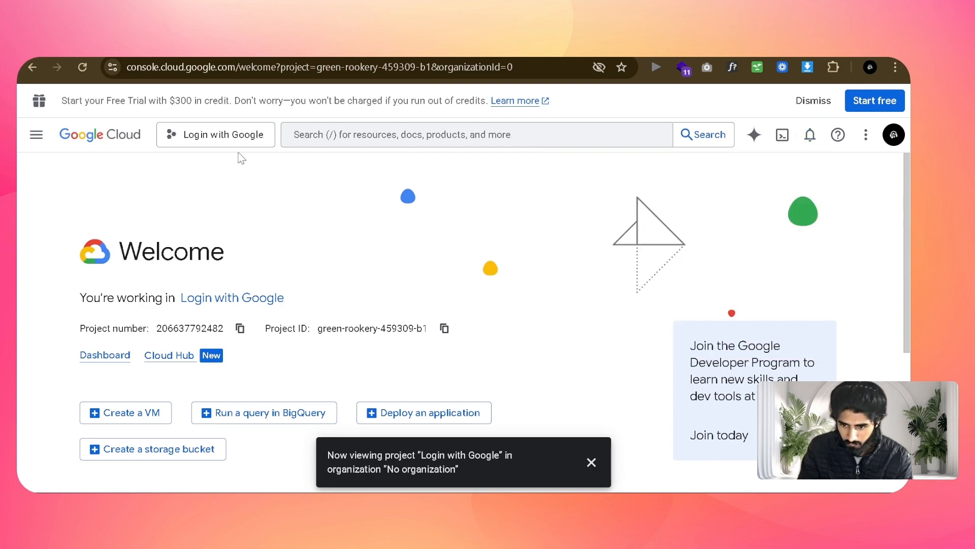
click(238, 140)
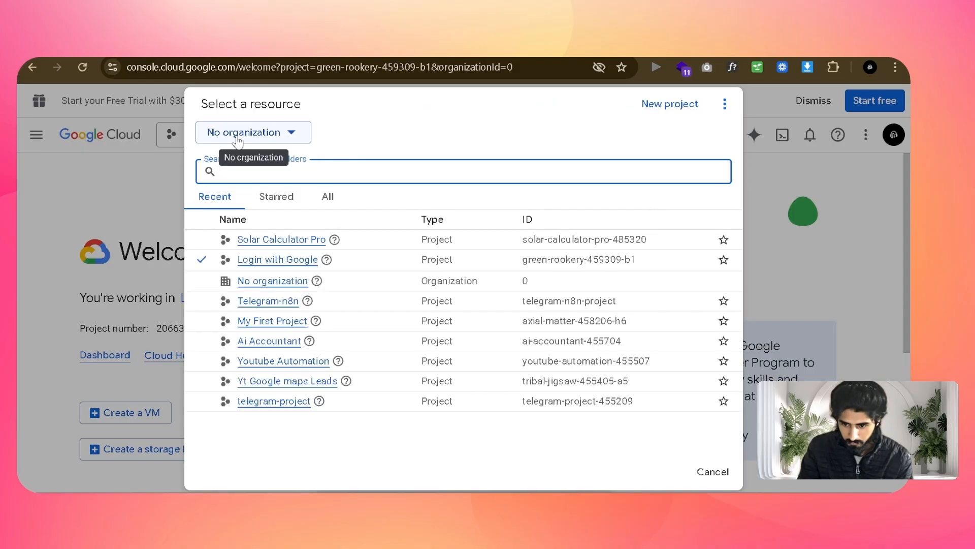
click(289, 239)
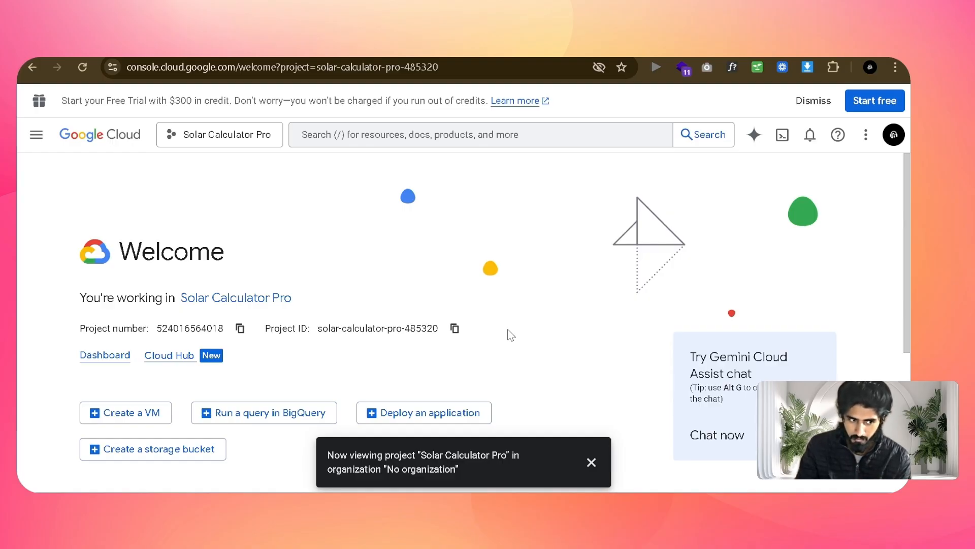
- Open the project's billing and start creating a billing account to link to it
click(37, 136)
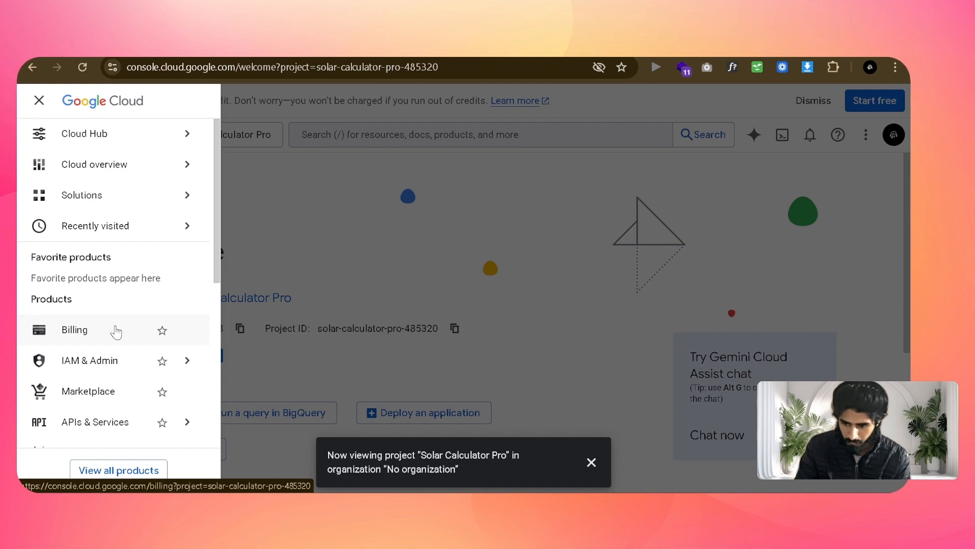
click(99, 340)
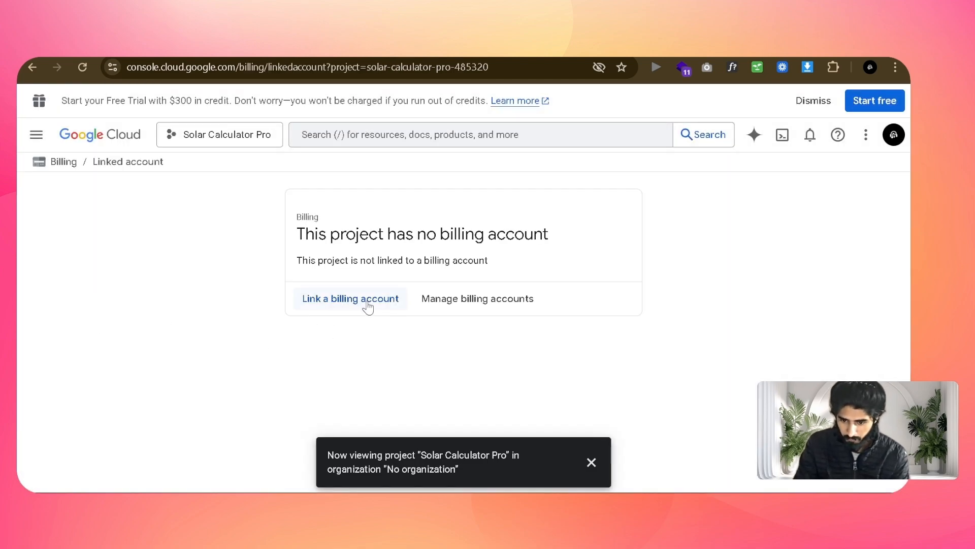
click(366, 302)
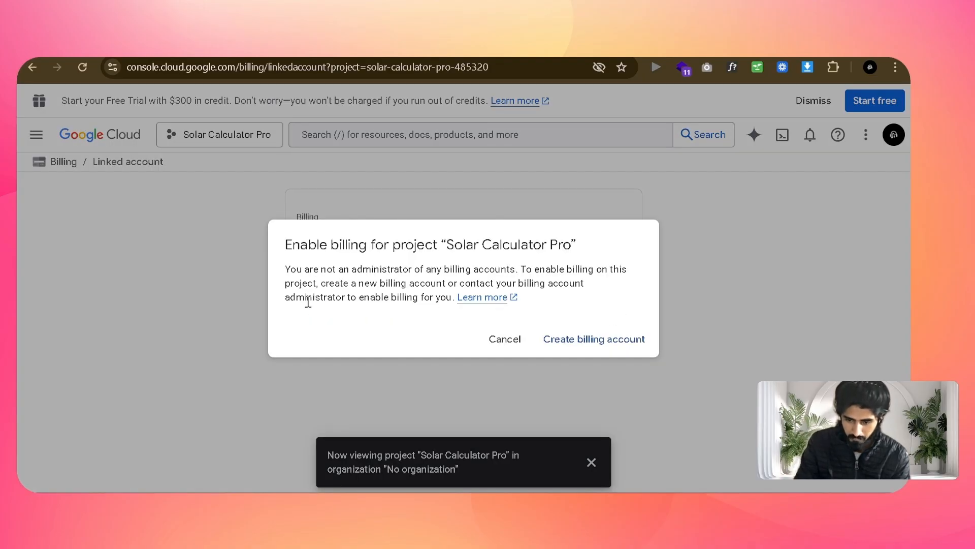
click(598, 340)
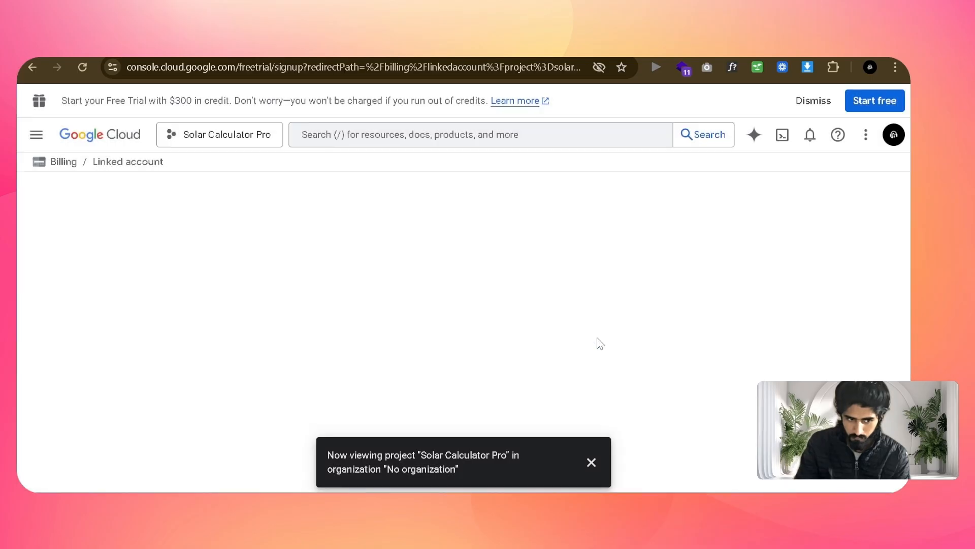
- Set the country to Pakistan in the free trial sign-up and agree to the terms of service
click(217, 328)
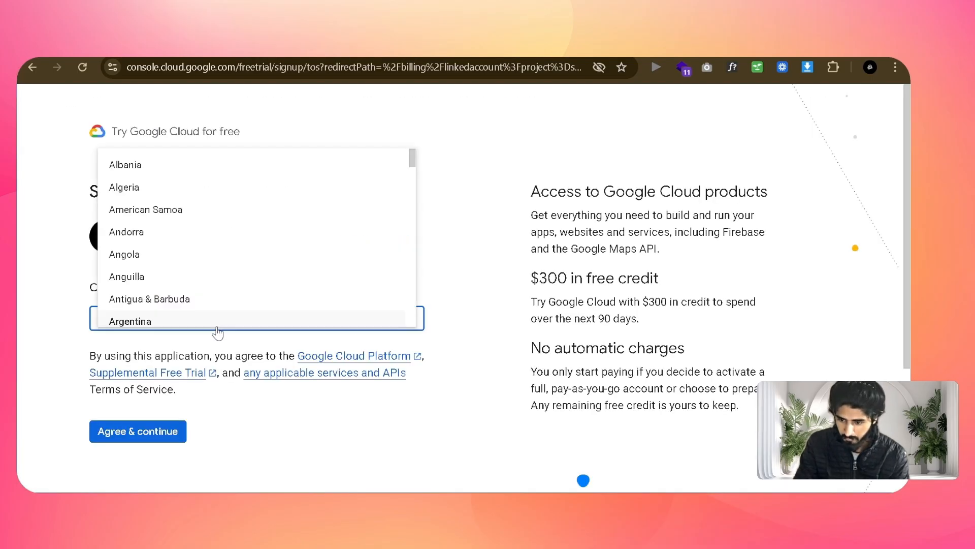
scroll(224, 281, down, 10)
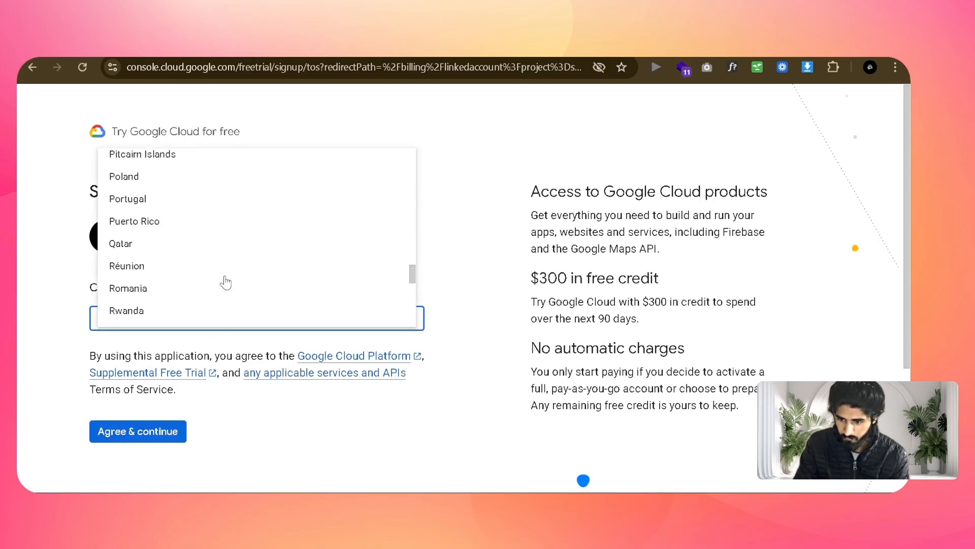
click(252, 470)
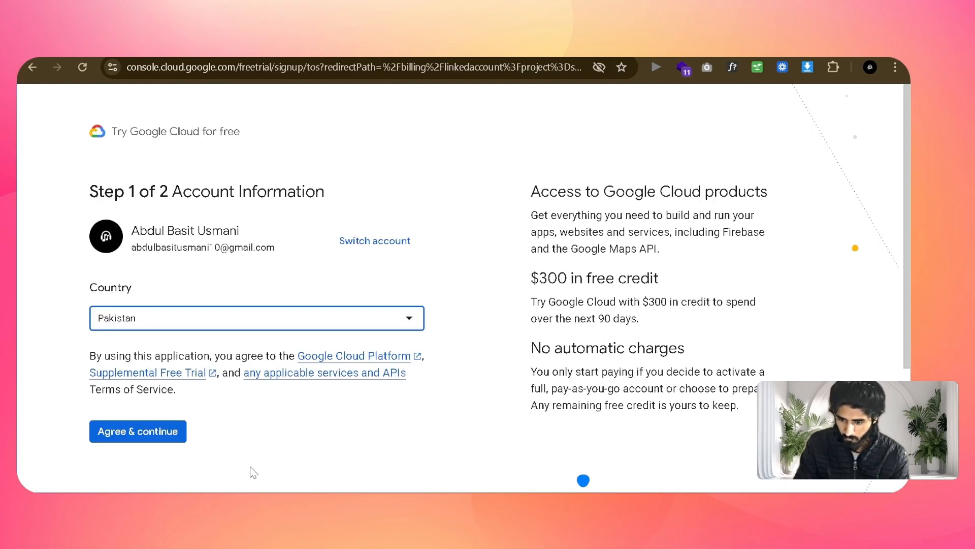
click(142, 437)
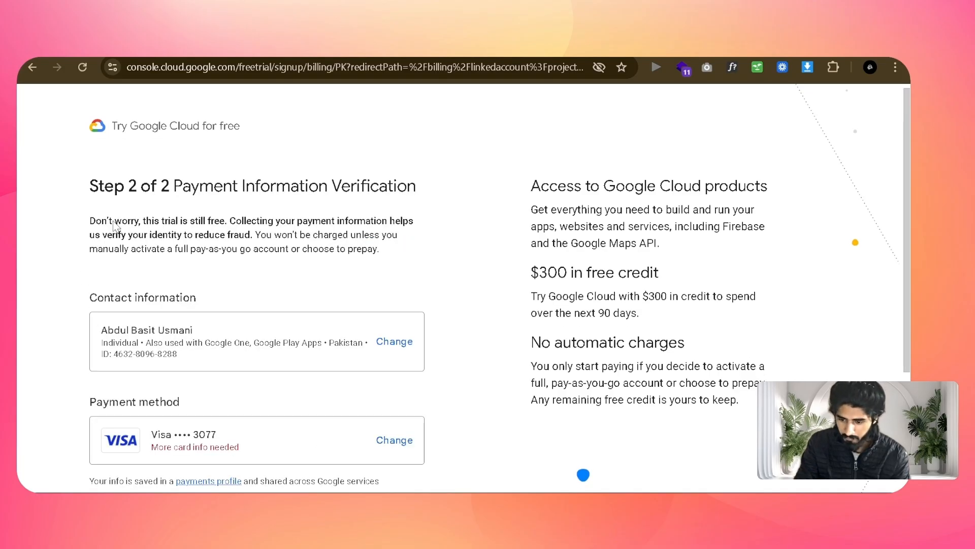
- Try to start the free trial with the saved payment card, then cancel the payment method update
scroll(293, 457, down, 3)
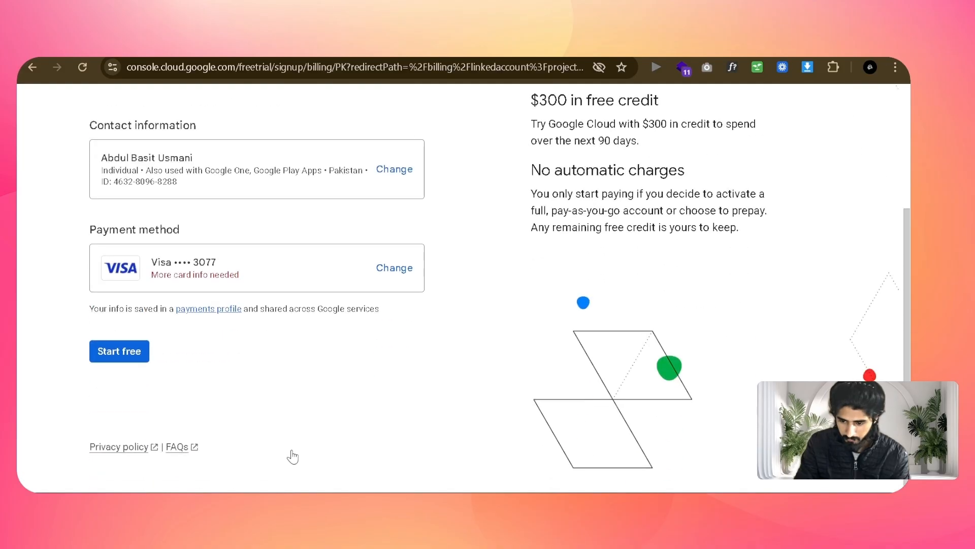
click(119, 352)
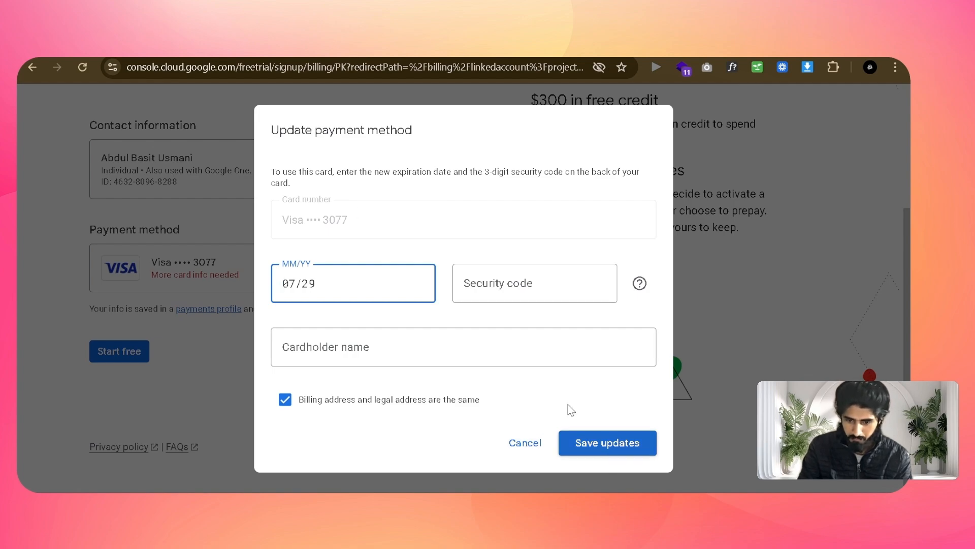
click(523, 443)
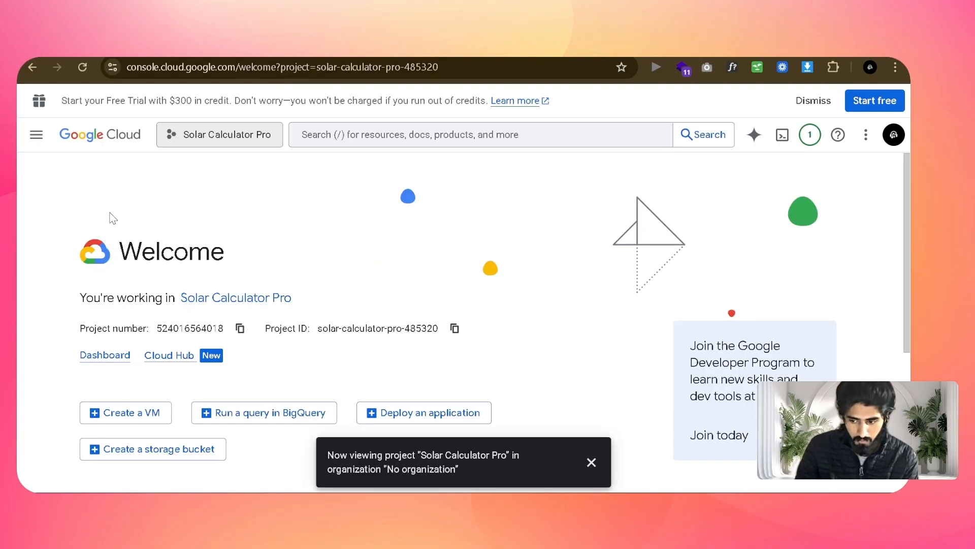
- Search the API Library for Solar API and enable it for the Solar Calculator Pro project
click(36, 135)
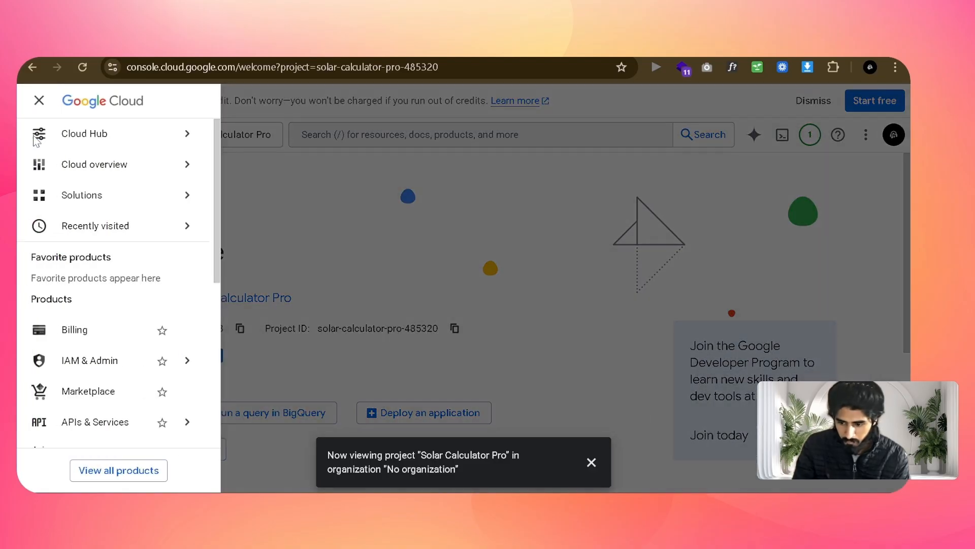
mouse_move(97, 429)
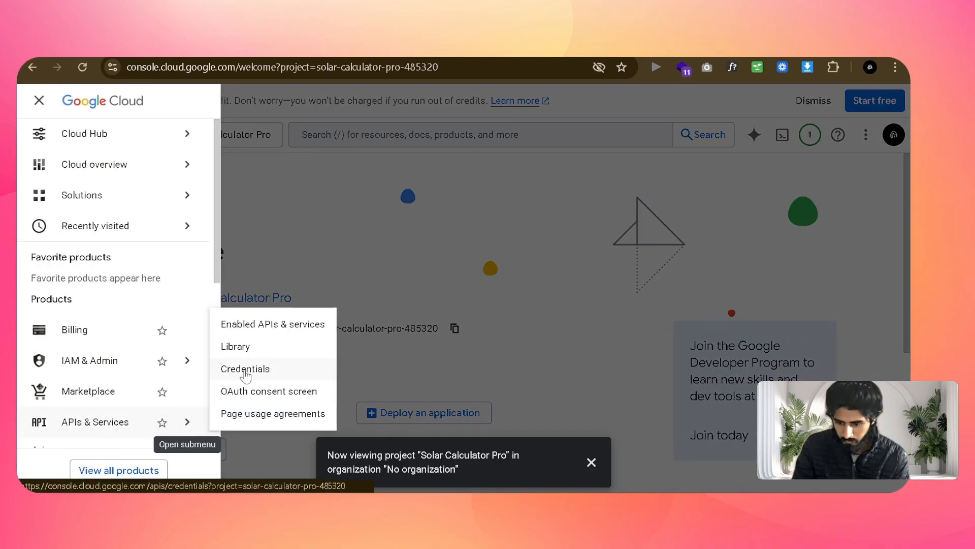
click(254, 349)
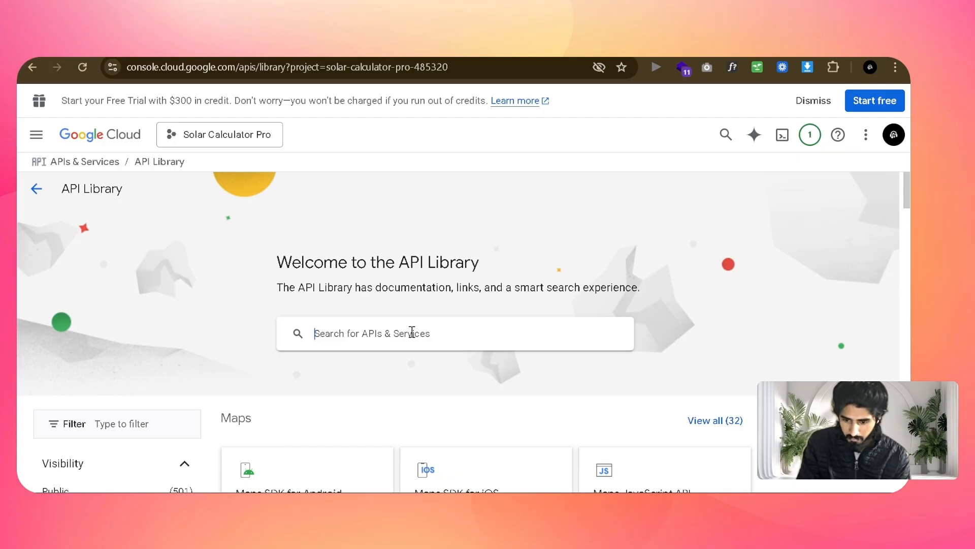
text(Solar API)
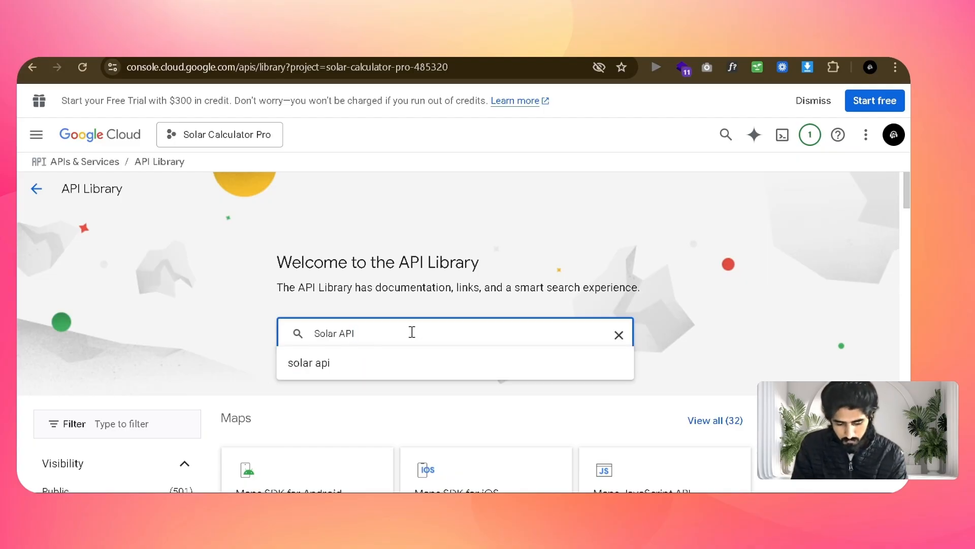
key(Return)
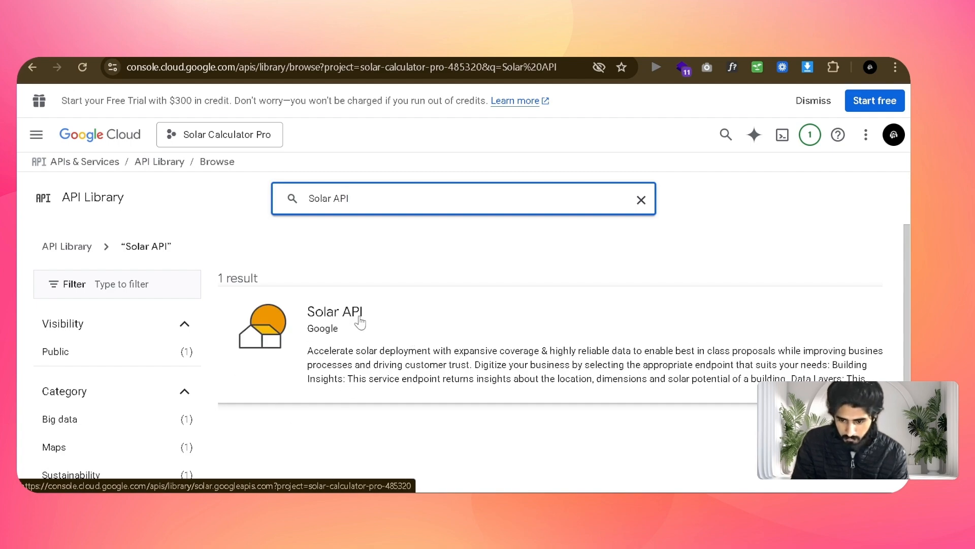
click(401, 342)
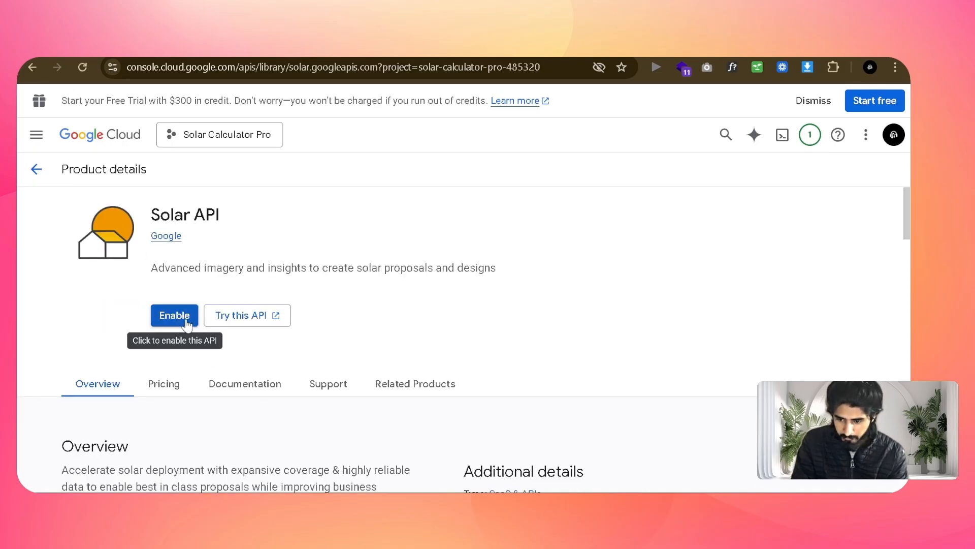
click(187, 320)
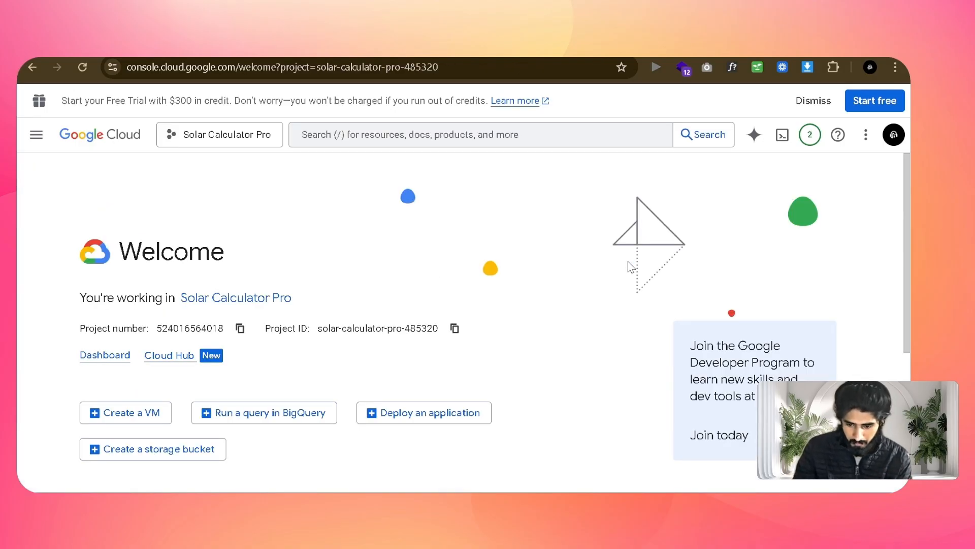
- Create an API key in the project's credentials, keeping the default name and leaving it without application or API restrictions
click(36, 137)
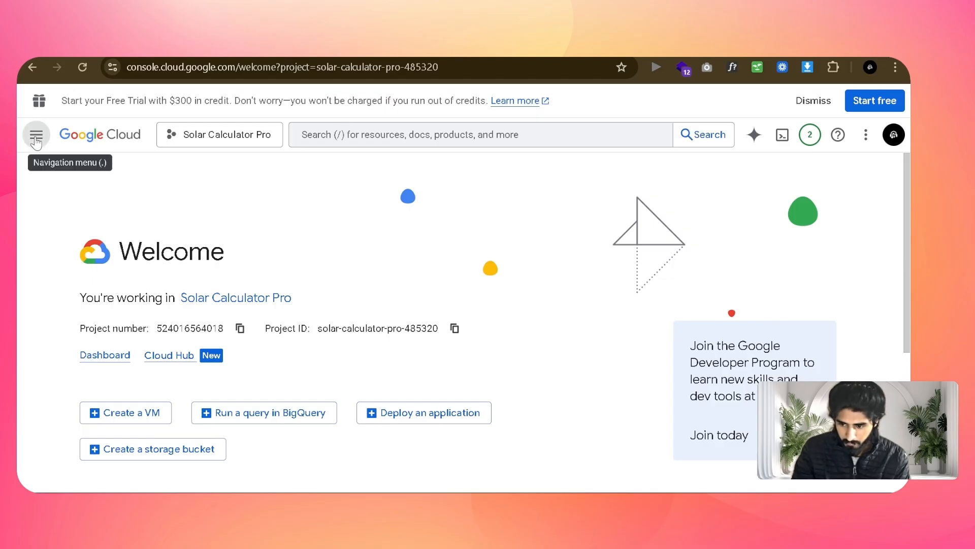
scroll(115, 405, down, 1)
mouse_move(92, 397)
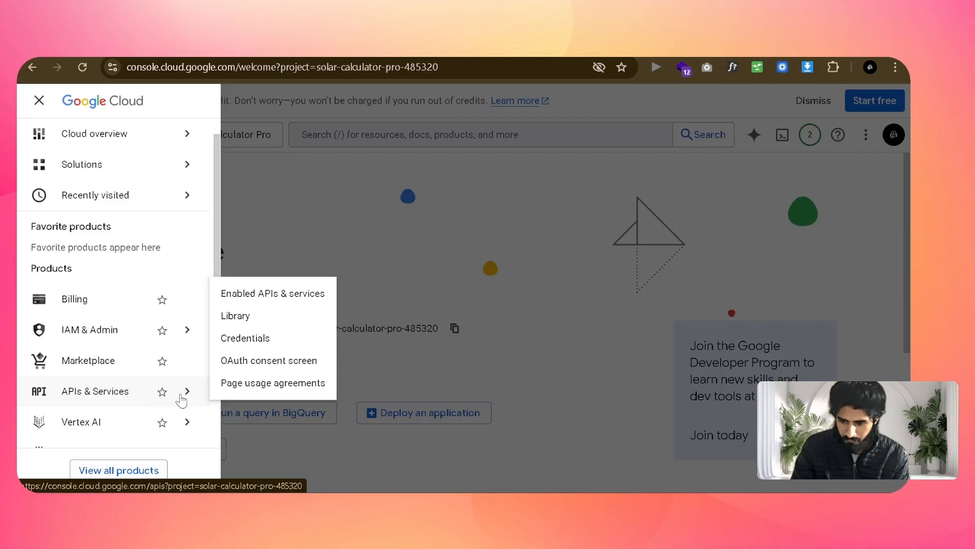
click(260, 346)
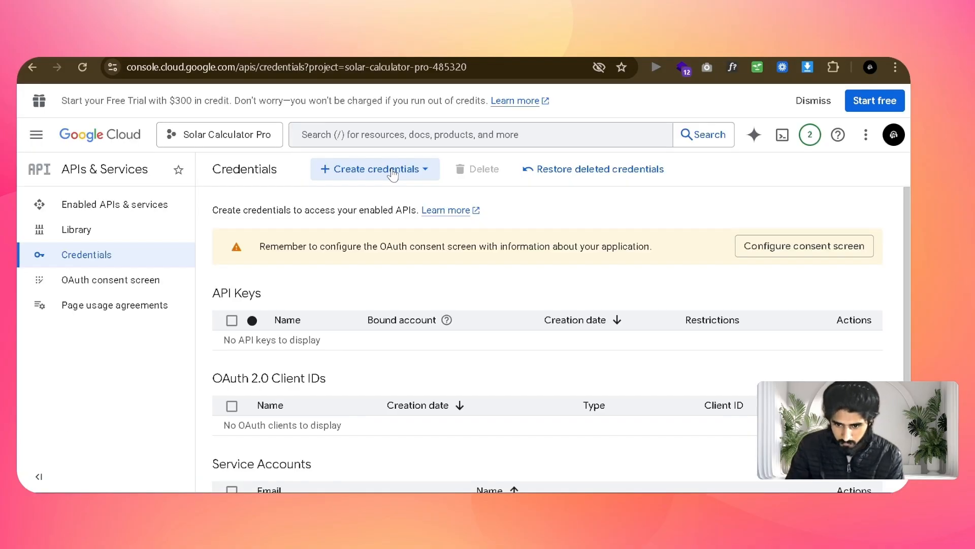
click(393, 171)
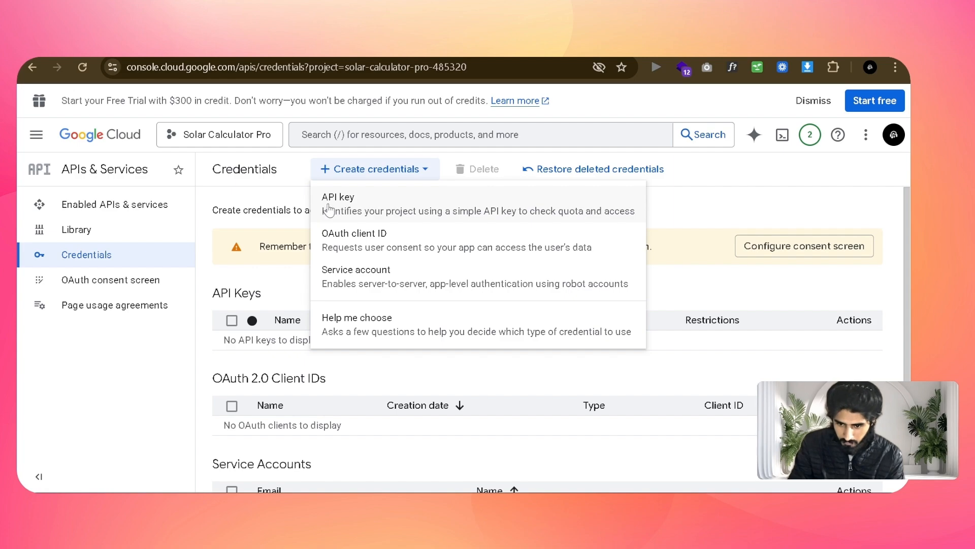
click(398, 205)
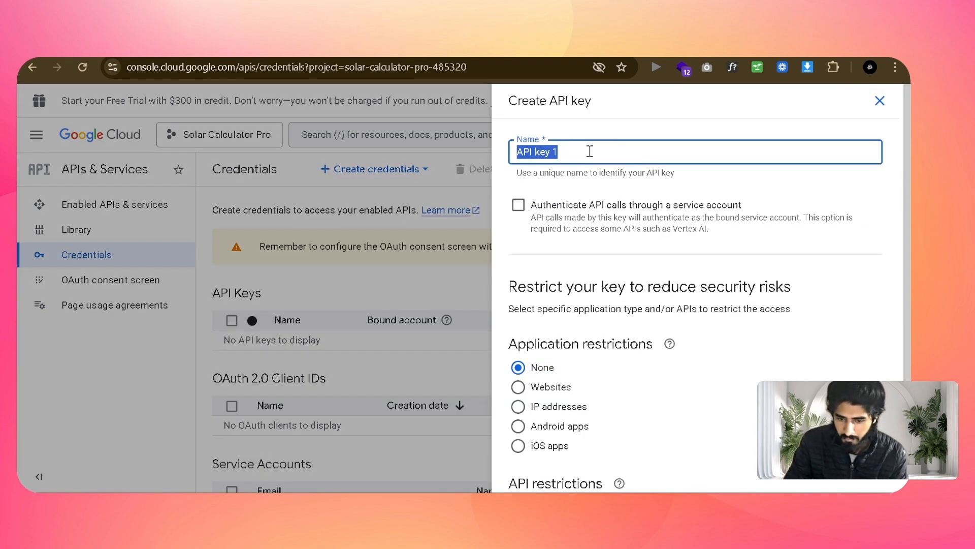
scroll(593, 245, down, 3)
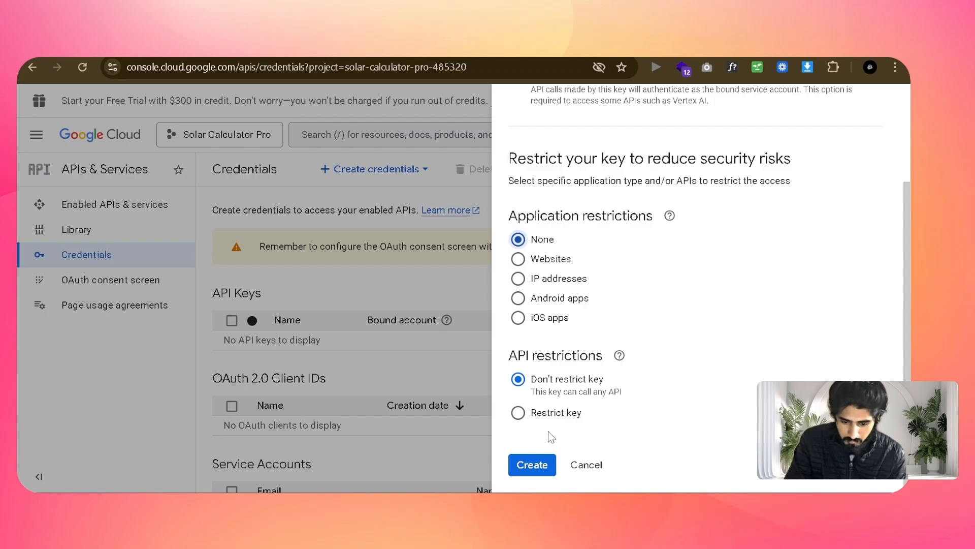
click(533, 465)
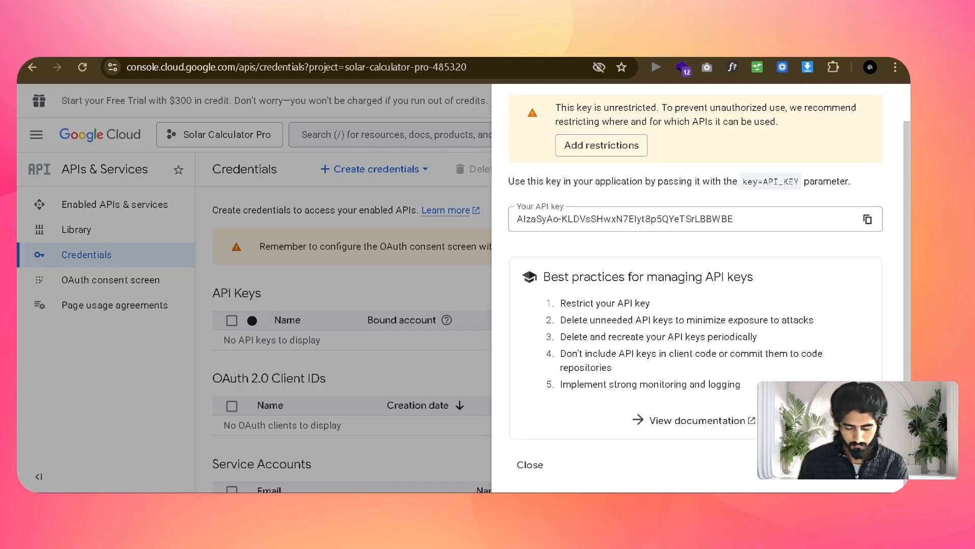
- Open Lovable in a new browser tab and look through its existing projects and website templates
key(ctrl+t)
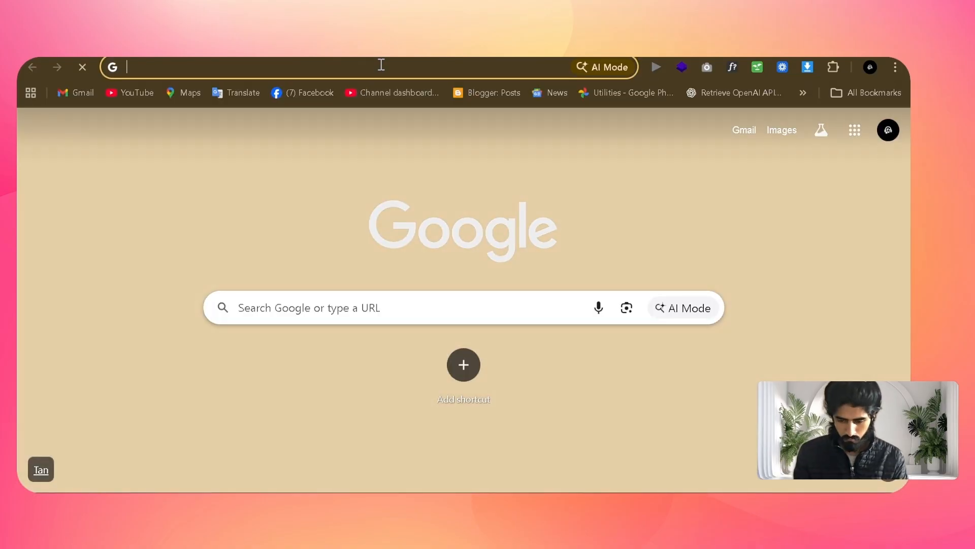
text(lo)
key(Return)
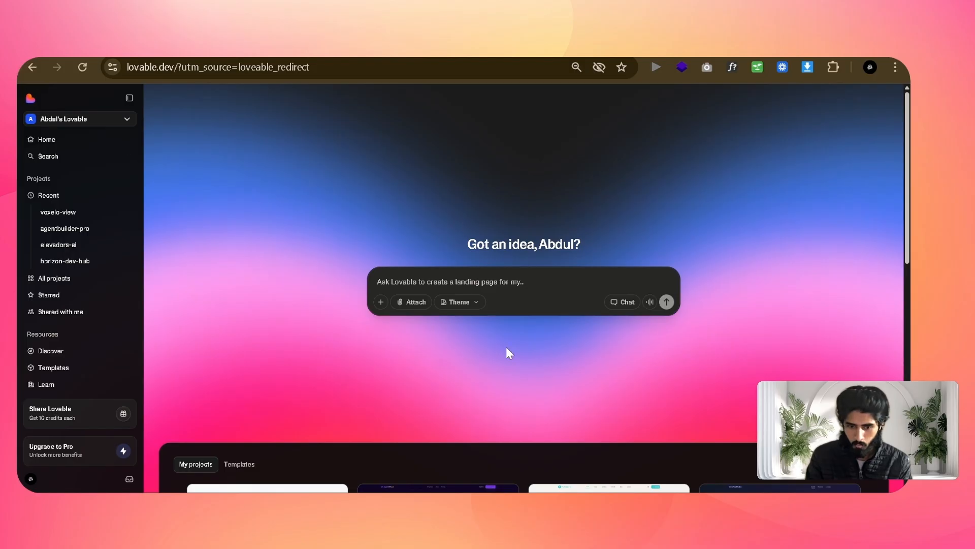
scroll(519, 394, down, 2)
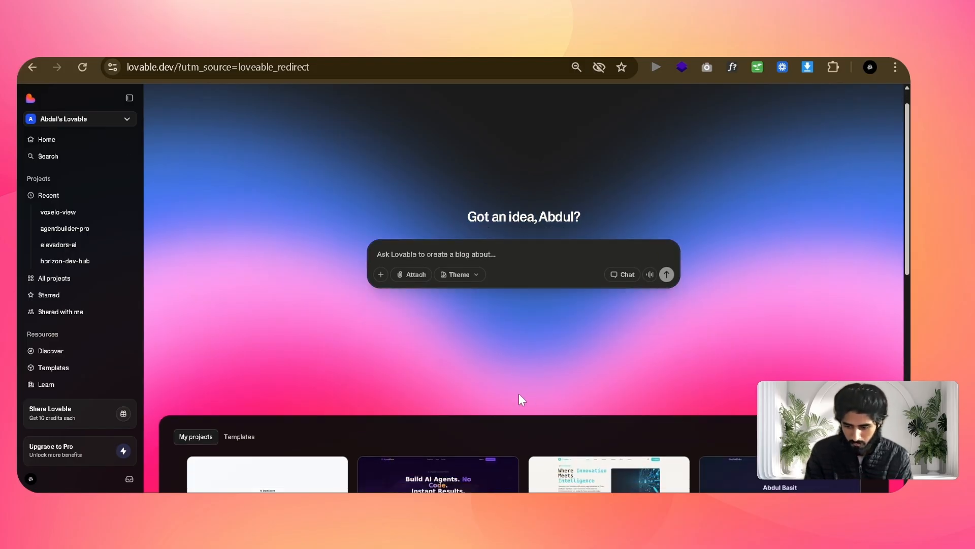
scroll(519, 400, down, 3)
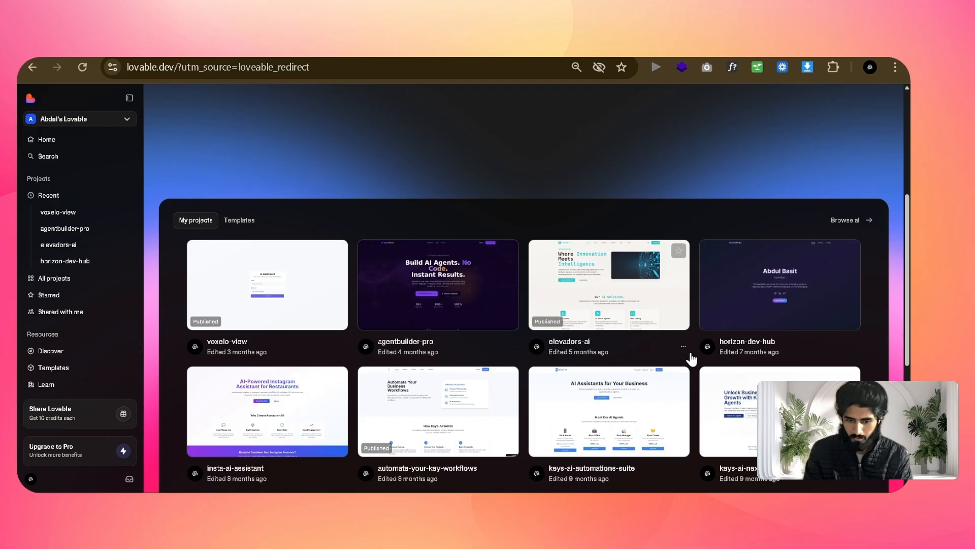
click(244, 224)
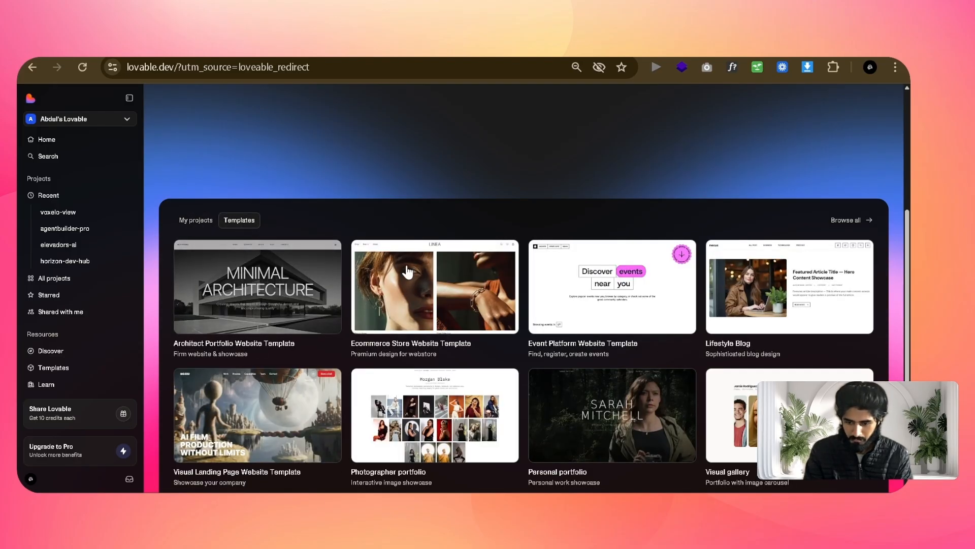
scroll(553, 400, down, 4)
scroll(553, 400, up, 9)
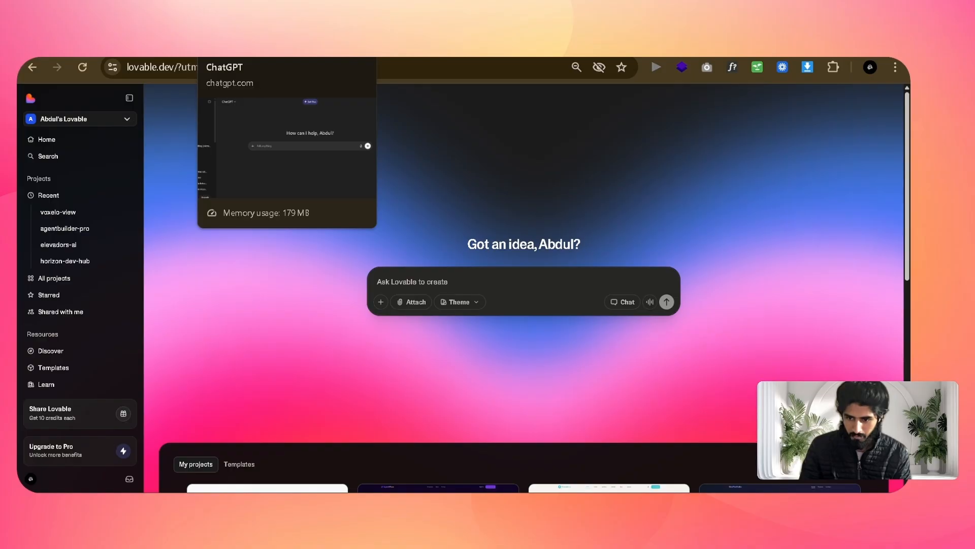
- Switch to ChatGPT and get the empty prompt of a new chat ready for entry
click(228, 51)
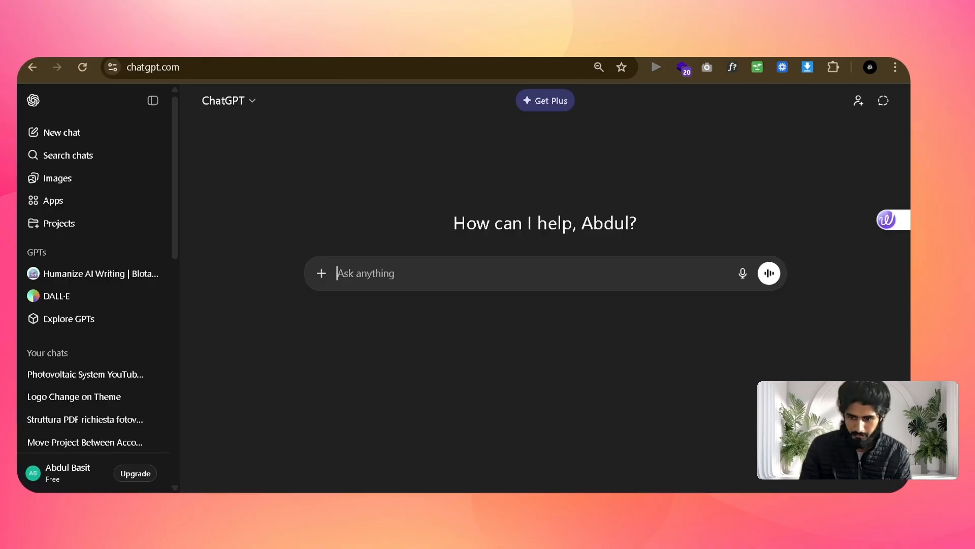
click(437, 273)
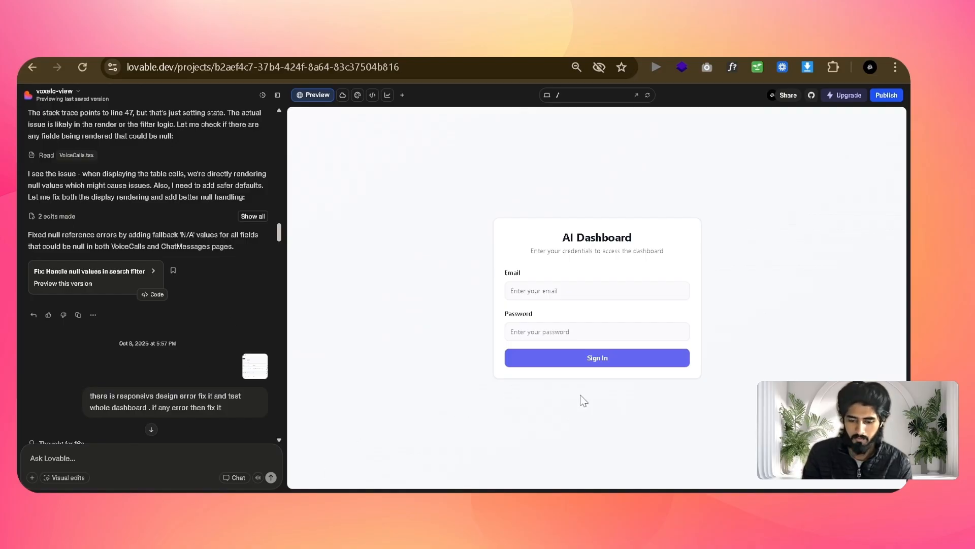
- Look back through the earlier chat history of the voxelo-view project in Lovable
scroll(152, 274, up, 20)
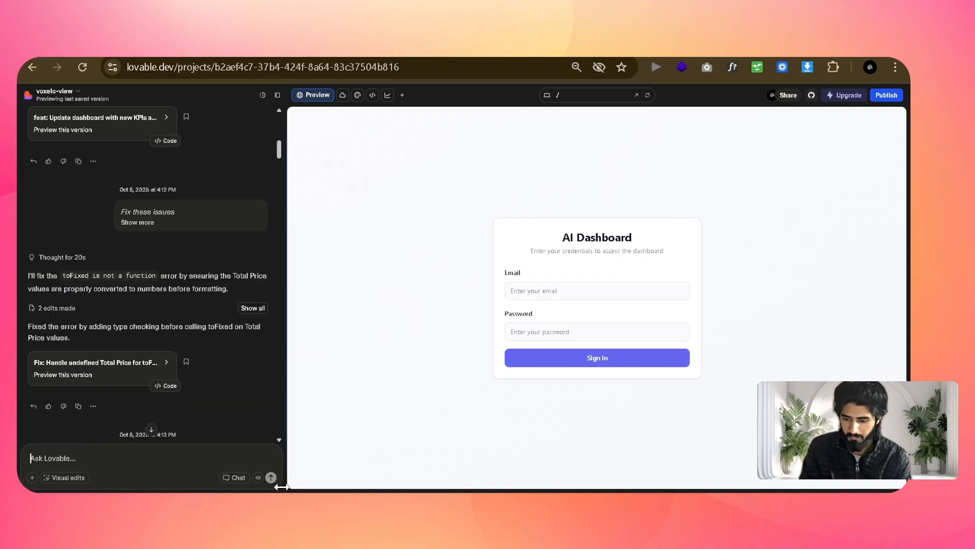
click(291, 109)
click(759, 124)
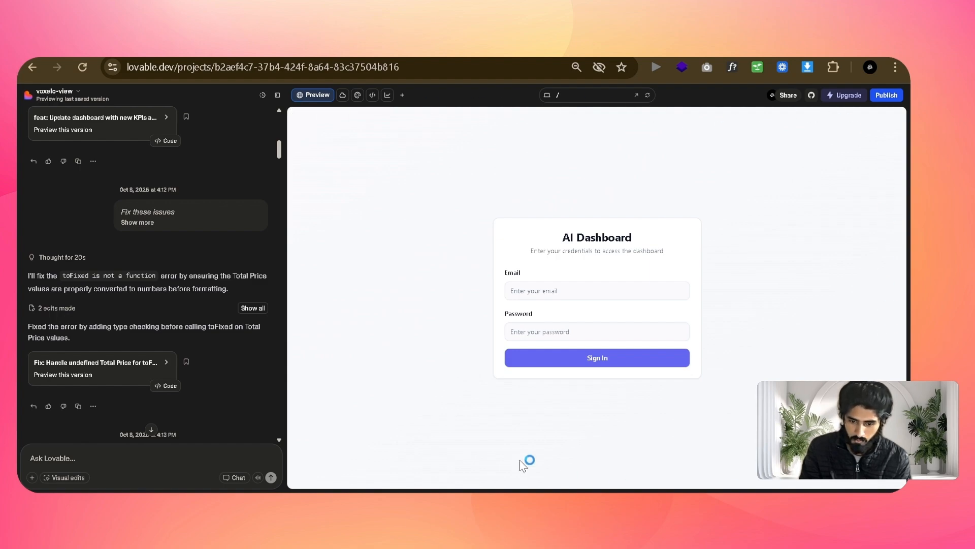
click(428, 366)
click(536, 205)
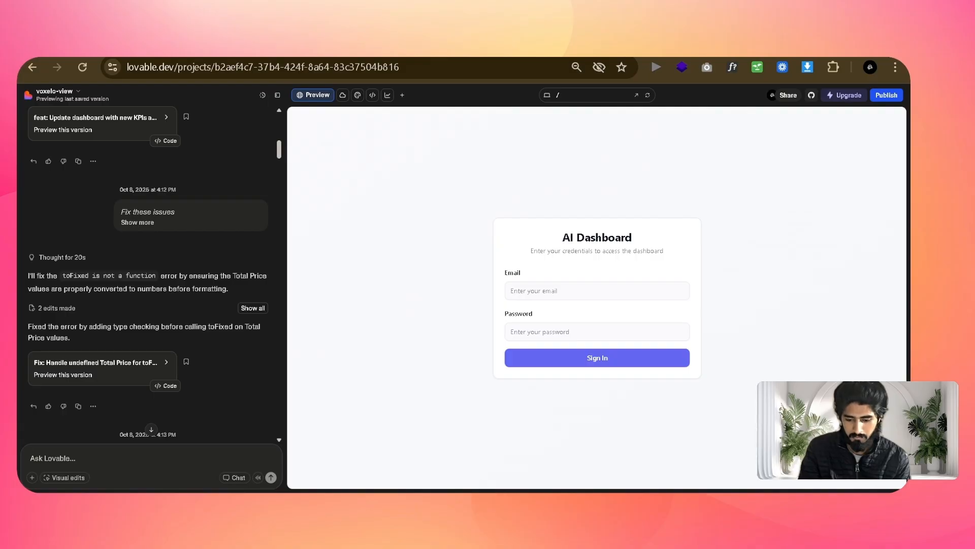
- Switch to the Controfferta preview site, examine its home page heading and try the English and Italian language options
mouse_move(464, 491)
click(464, 442)
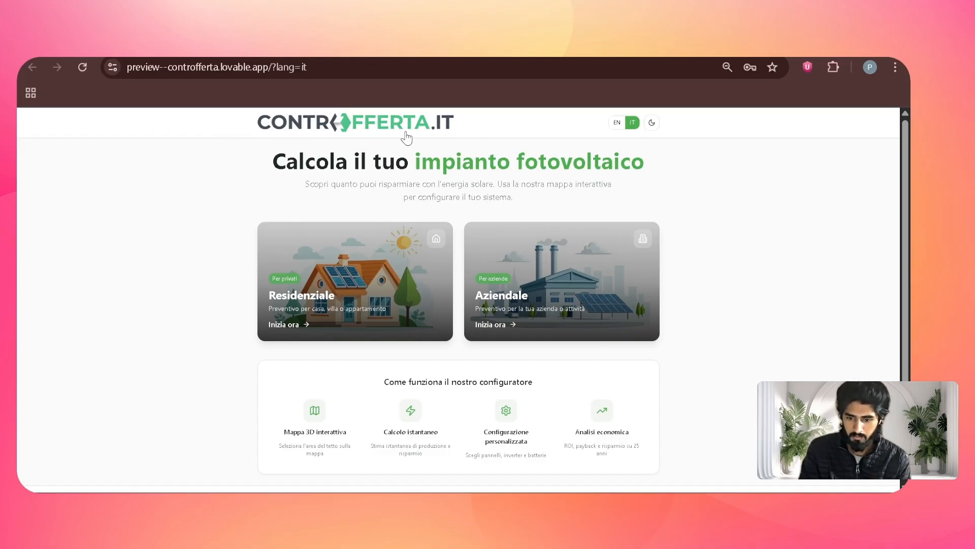
drag(271, 165, 590, 214)
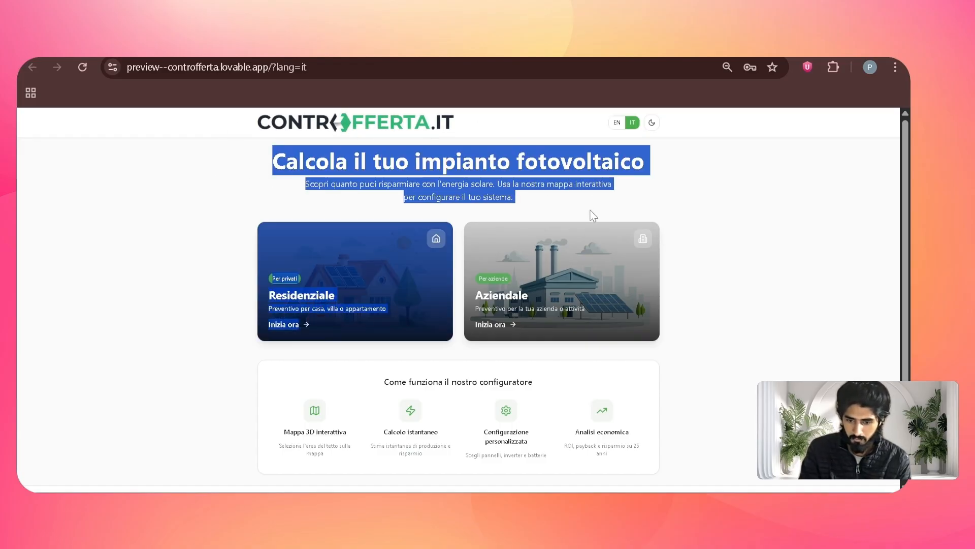
click(582, 214)
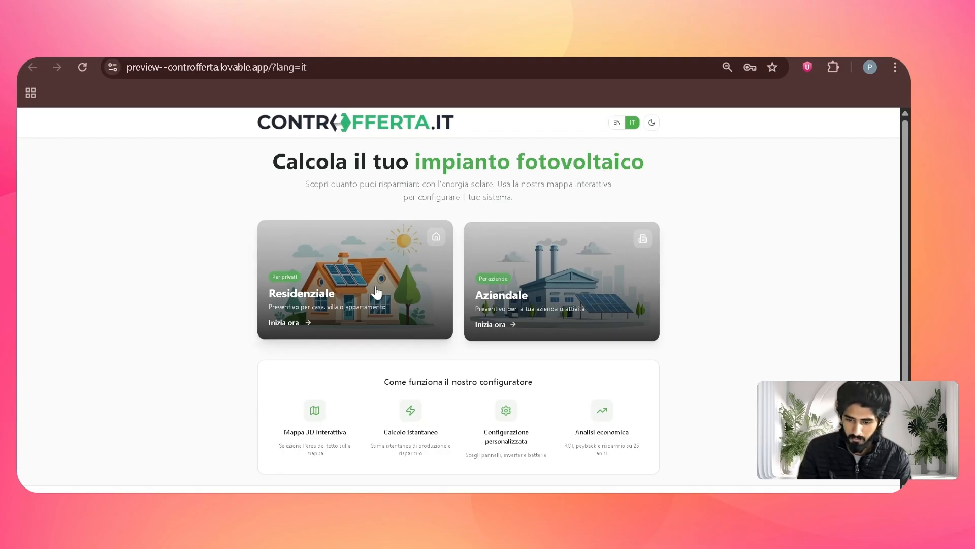
click(616, 126)
click(633, 123)
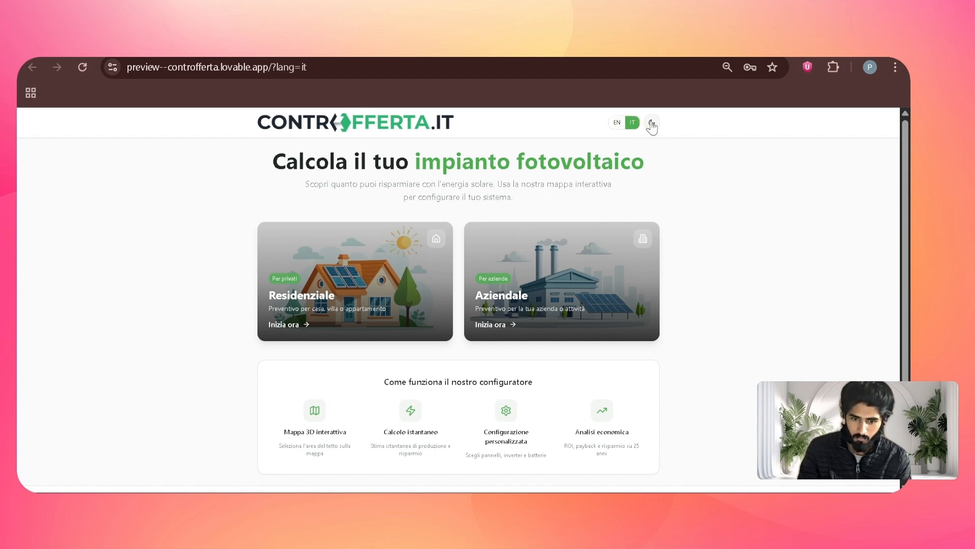
- Switch the Controfferta site between dark and light mode twice, enlarging the page to compare the logo's text colour
click(652, 123)
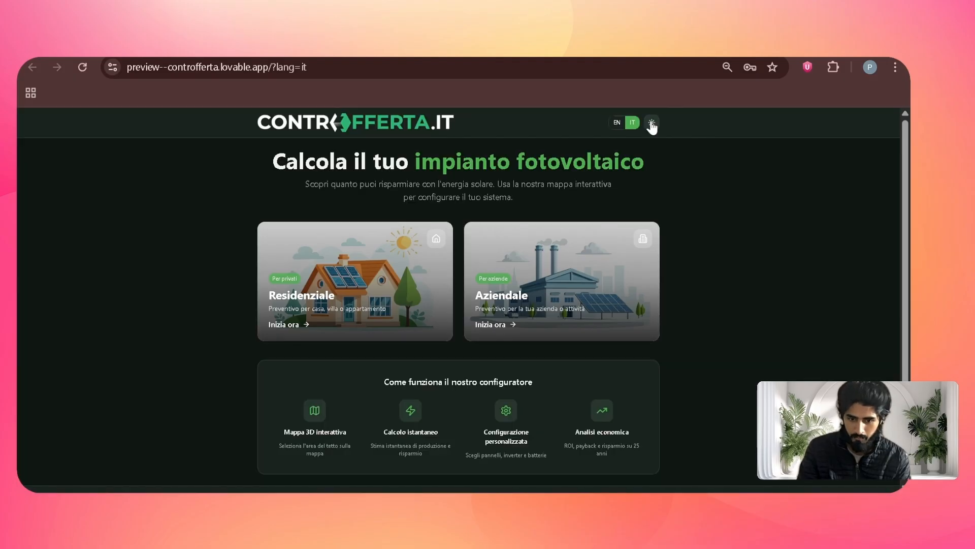
click(651, 124)
key(ctrl+plus)
key(ctrl+plus)
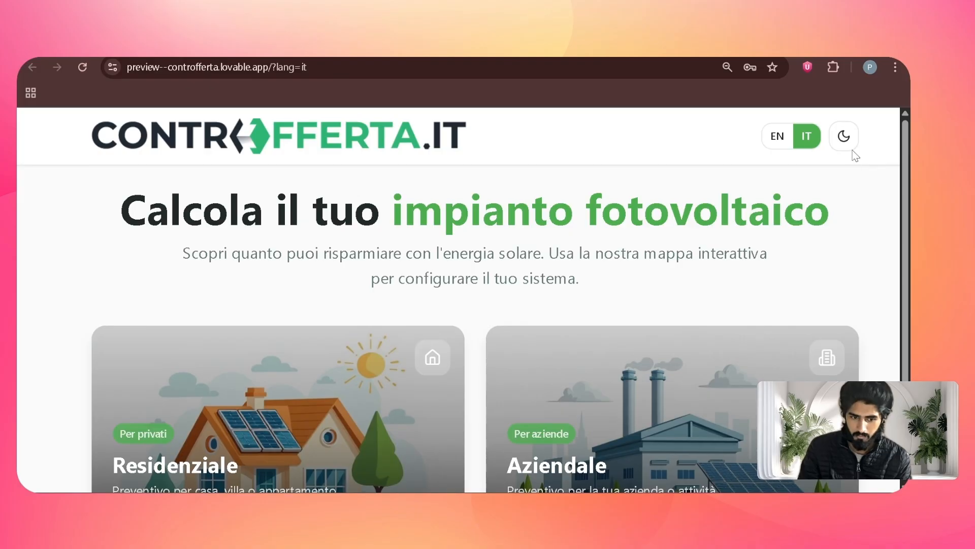
click(845, 141)
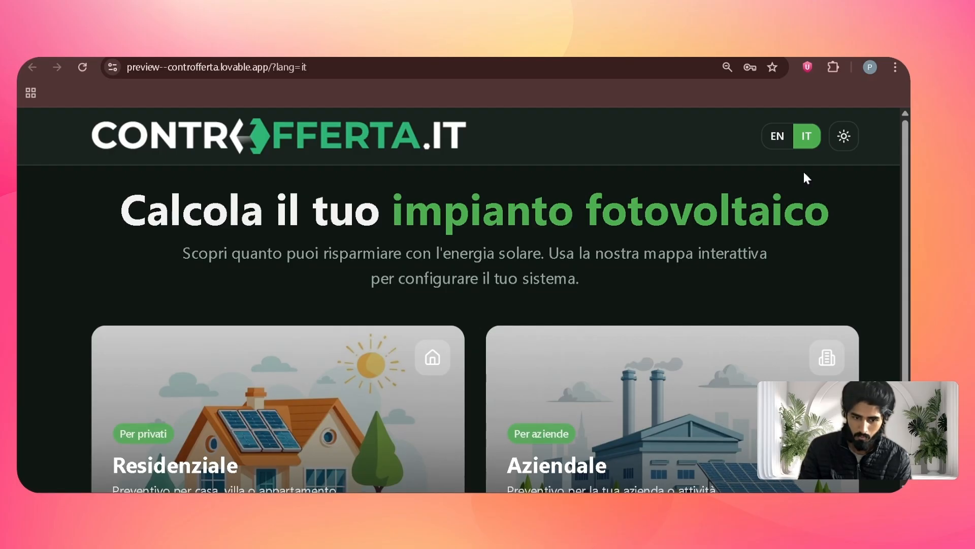
click(842, 144)
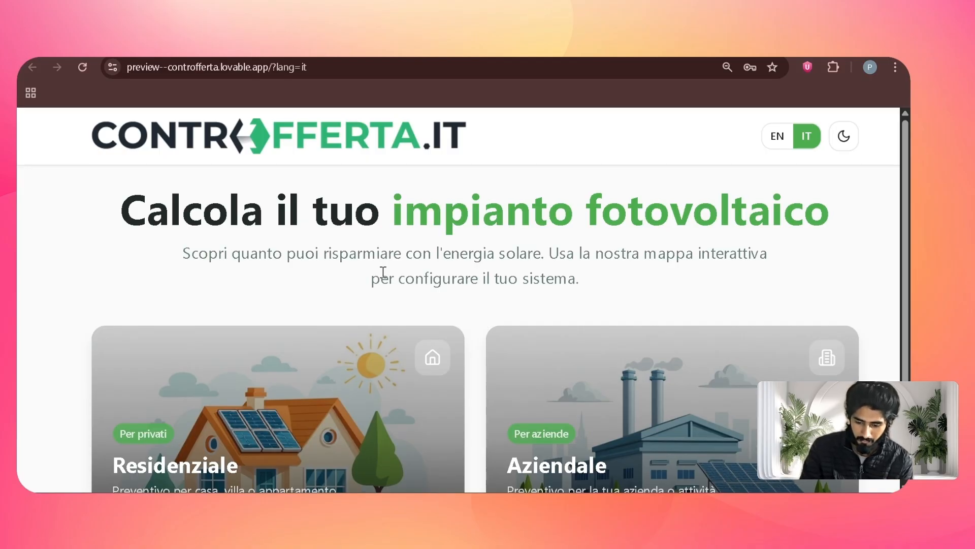
- Switch to the Miro board and examine the 2 Options diagram with its If-else and switch statement branches
mouse_move(433, 490)
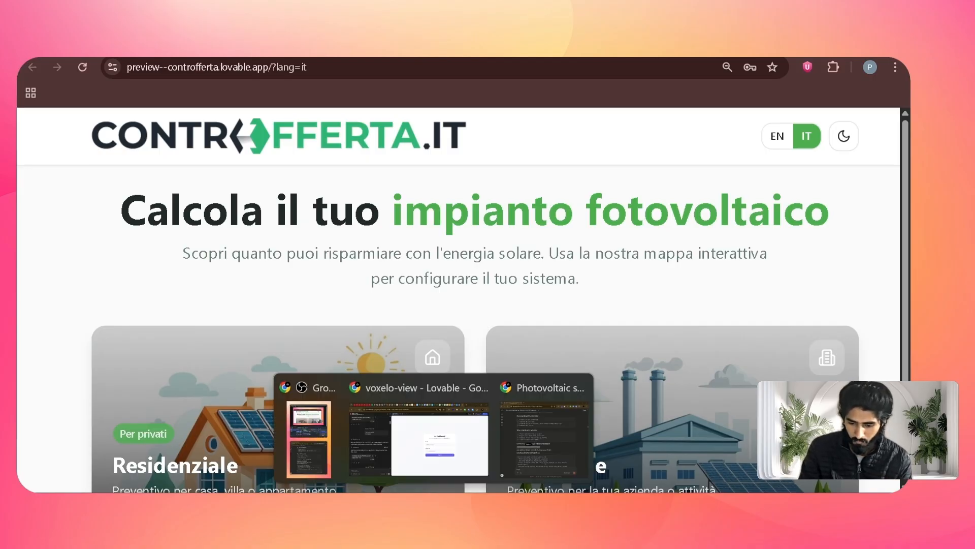
click(425, 445)
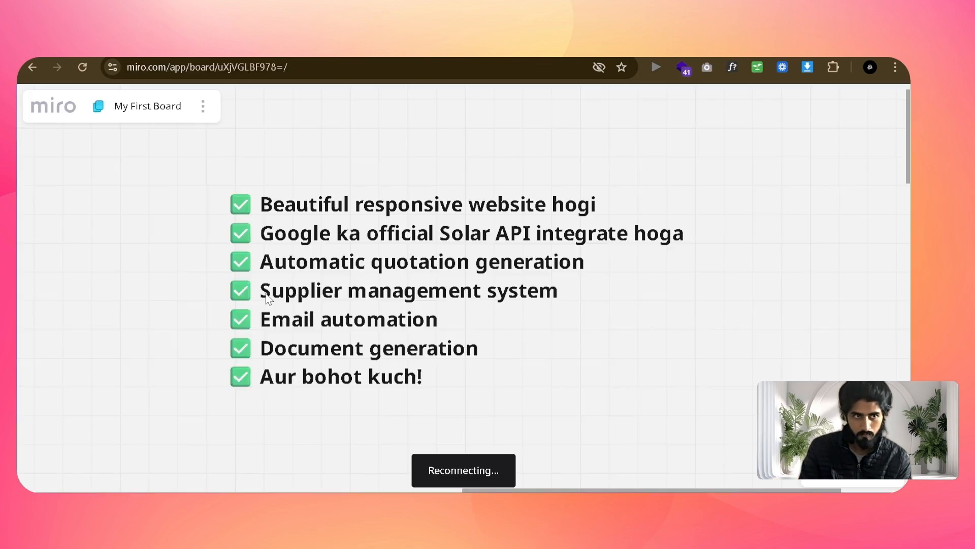
scroll(523, 338, down, 9)
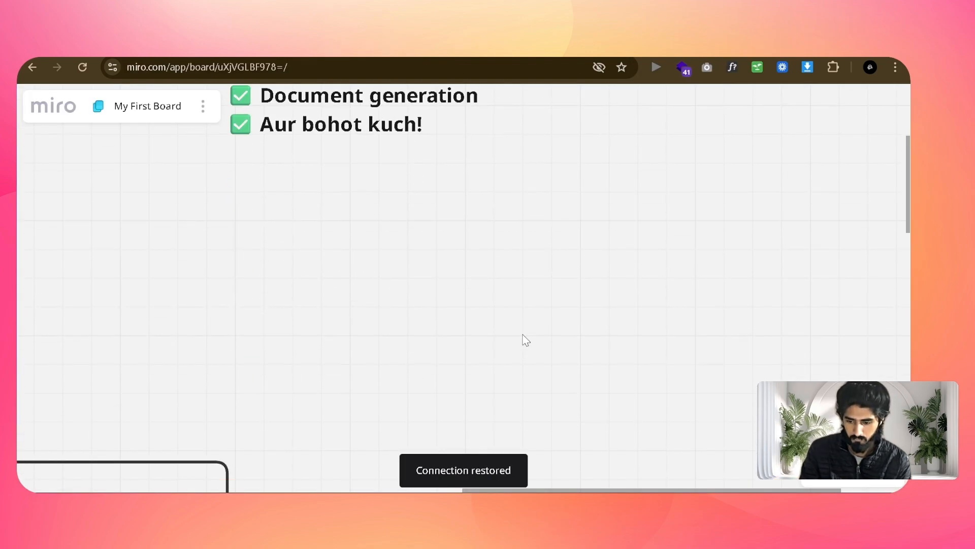
scroll(523, 338, left, 5)
scroll(526, 339, down, 2)
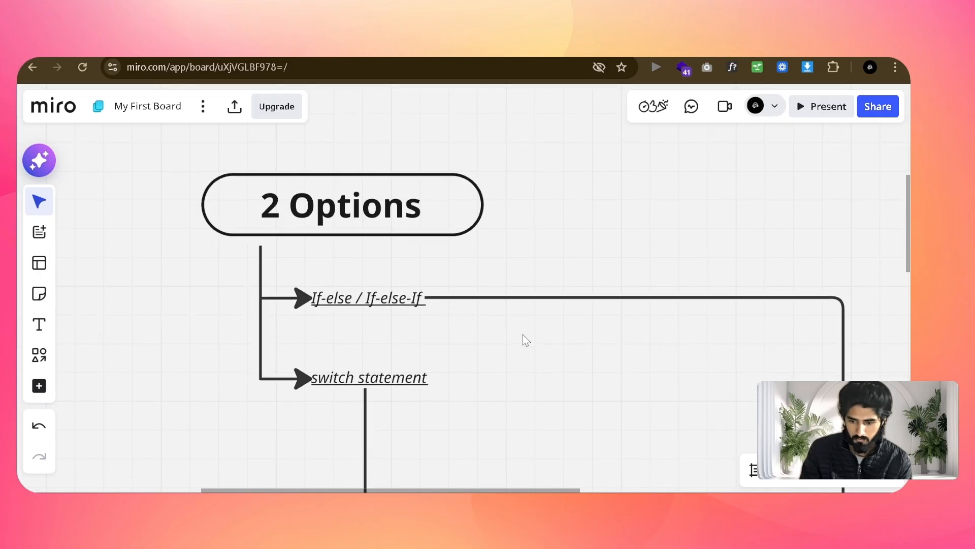
scroll(526, 340, left, 3)
scroll(526, 340, left, 1)
scroll(525, 340, down, 1)
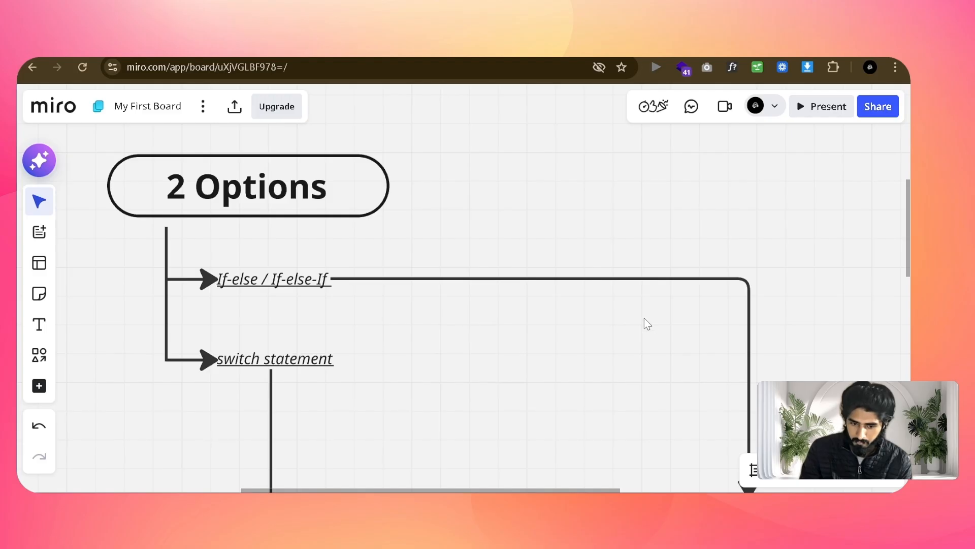
- Examine the if-else branch's dark and light logo example and its real-code version on the board
scroll(644, 318, right, 5)
scroll(644, 318, down, 6)
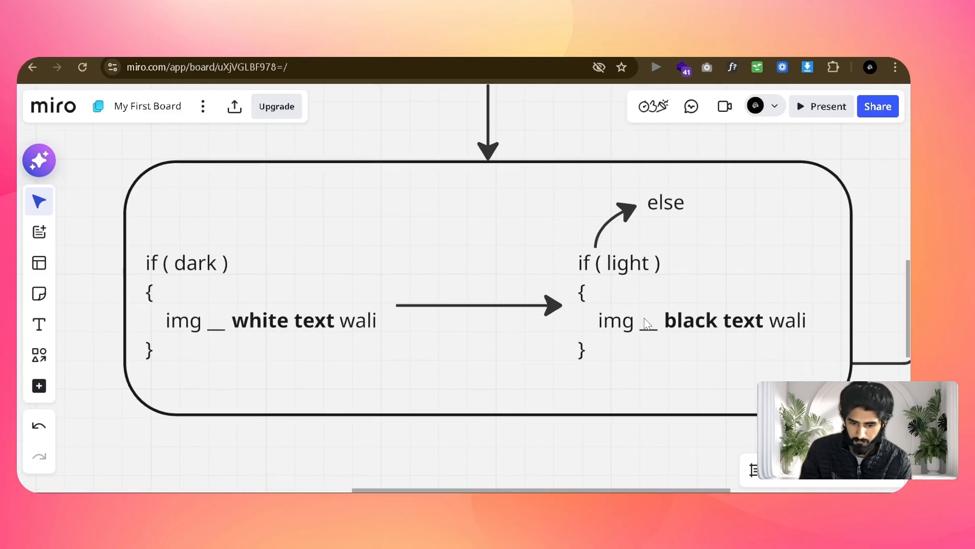
scroll(644, 318, up, 1)
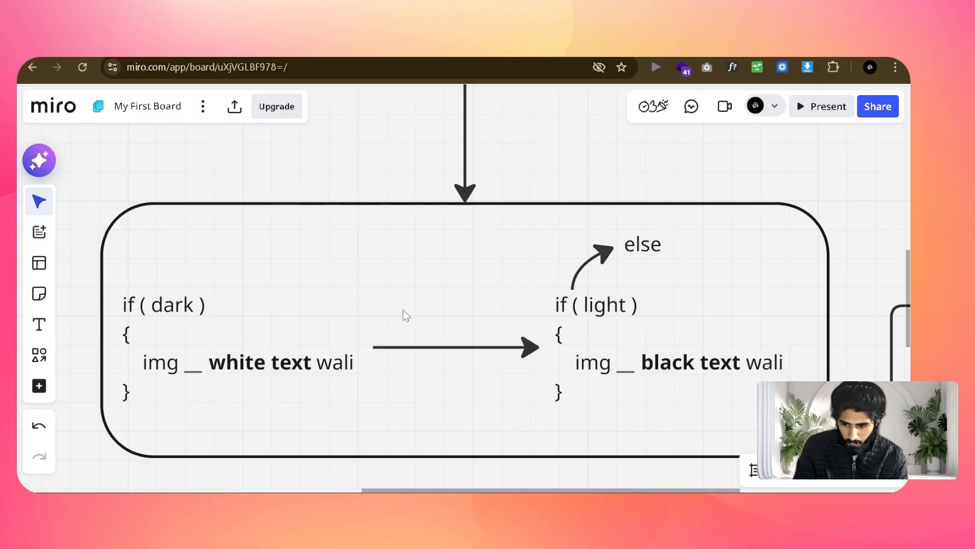
scroll(700, 332, right, 10)
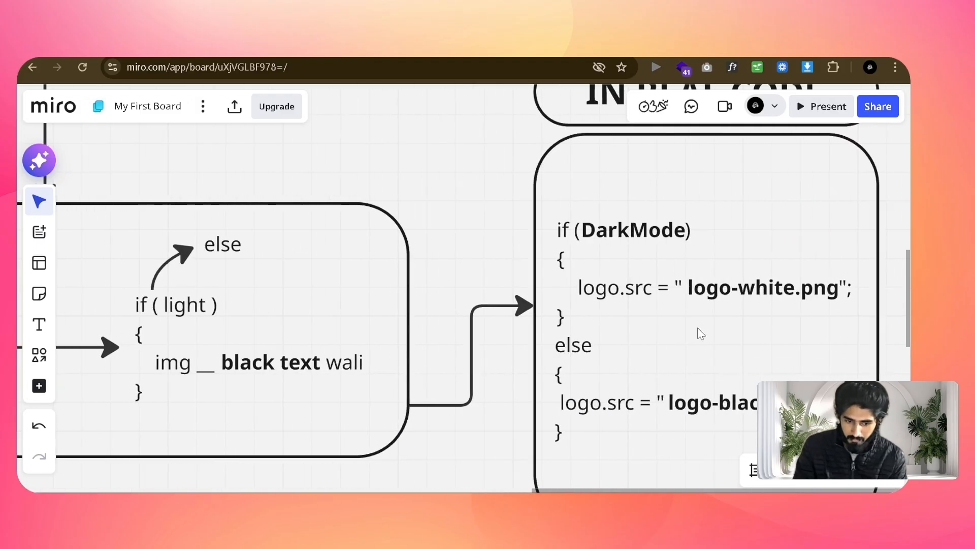
scroll(824, 324, right, 4)
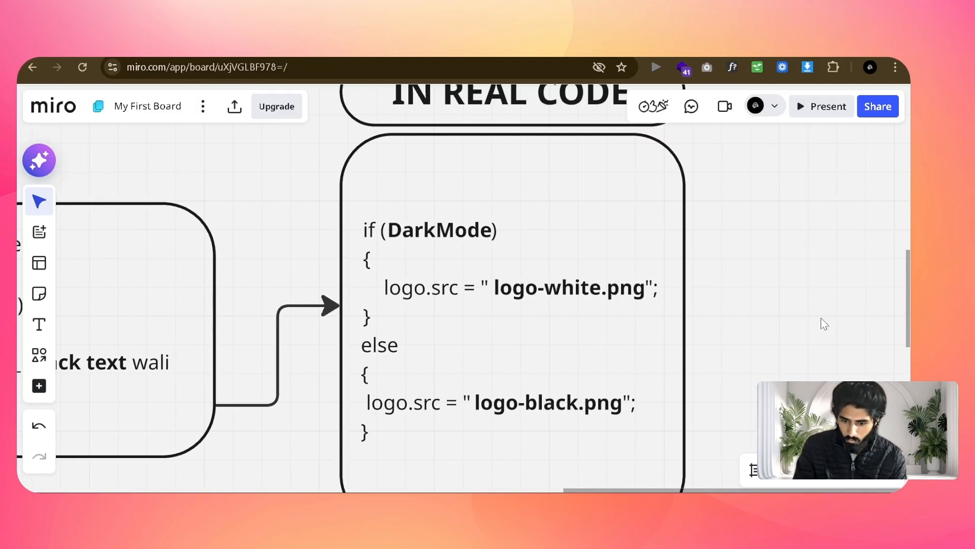
scroll(824, 324, down, 1)
scroll(824, 324, left, 1)
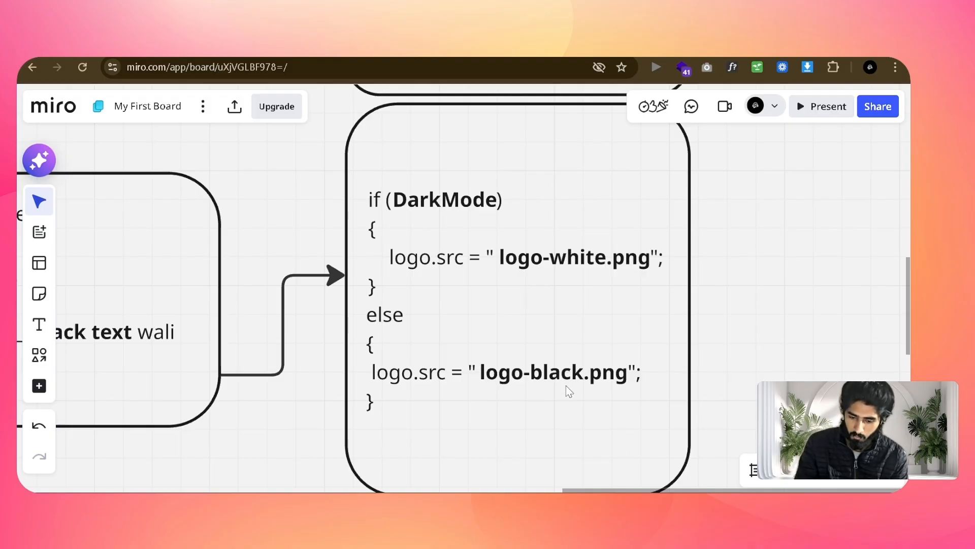
- Go back to the 2 Options diagram and examine the switch statement example for the dark and light theme cases
scroll(233, 420, down, 1)
scroll(232, 420, left, 12)
scroll(233, 420, up, 2)
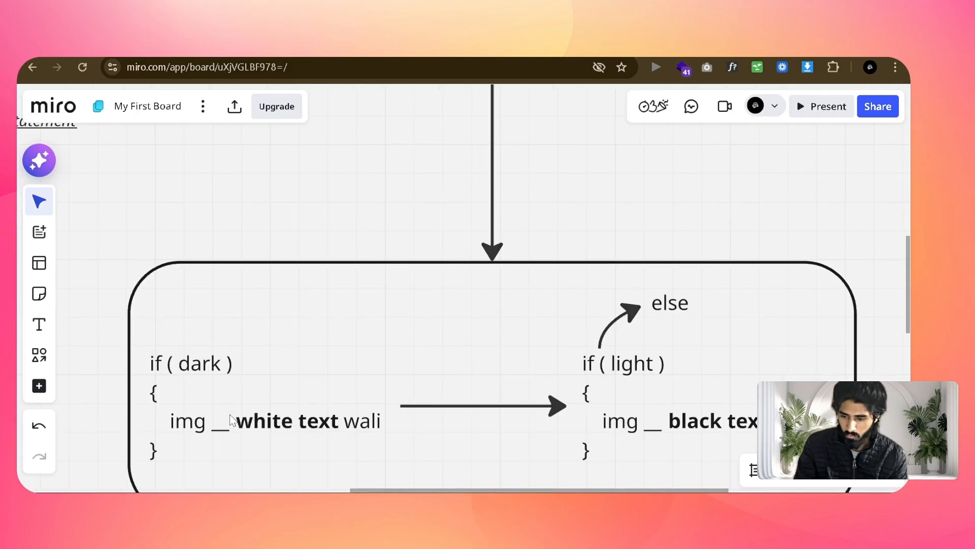
scroll(233, 419, left, 8)
scroll(232, 420, up, 4)
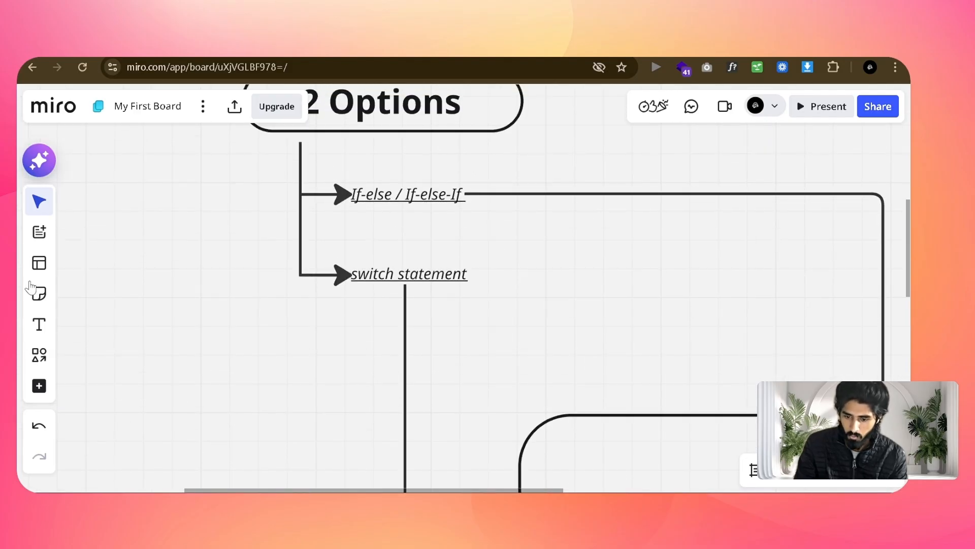
scroll(394, 322, down, 7)
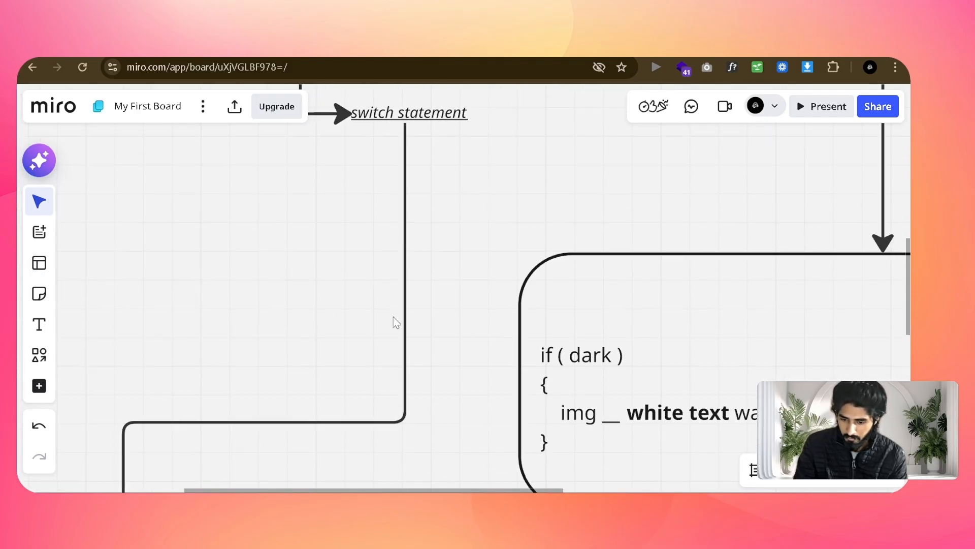
scroll(396, 322, down, 4)
scroll(396, 323, left, 9)
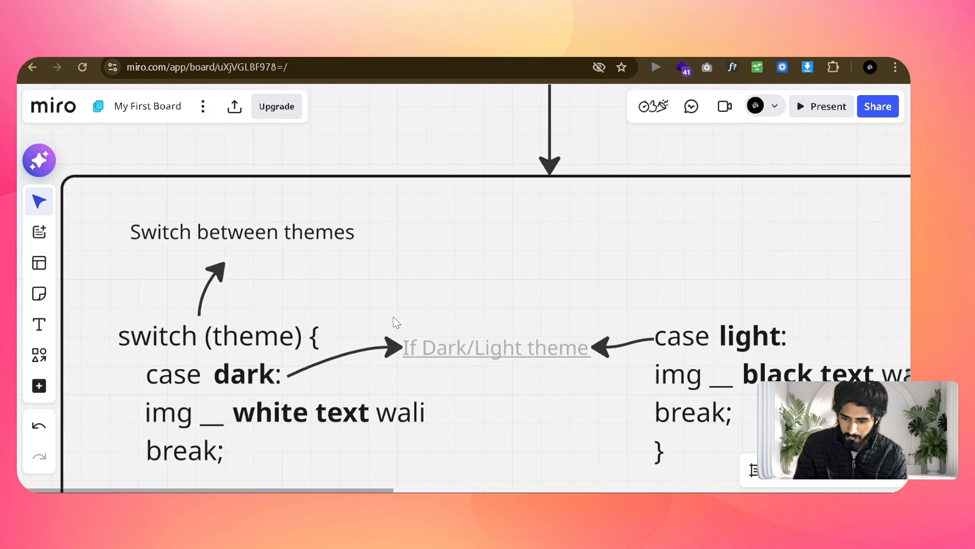
scroll(396, 323, down, 2)
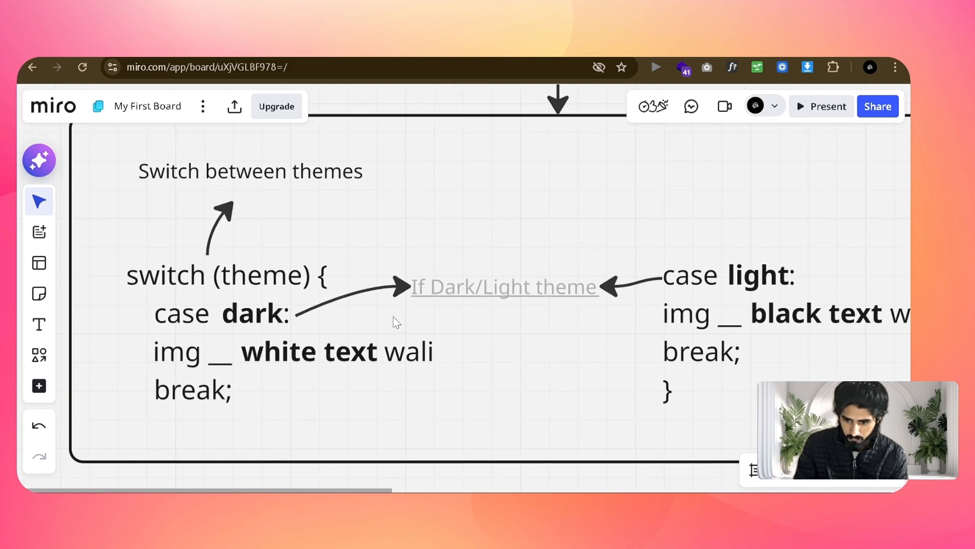
scroll(397, 323, right, 1)
scroll(397, 323, left, 1)
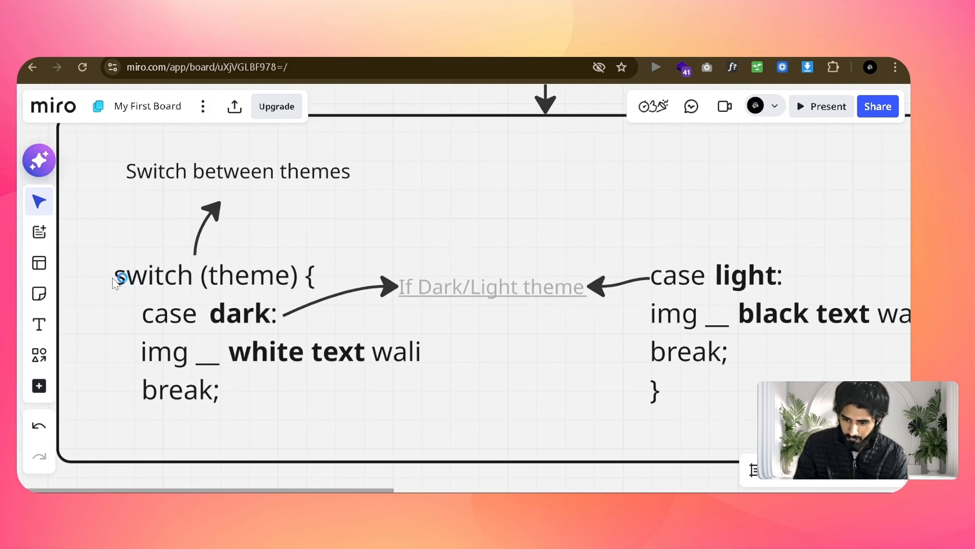
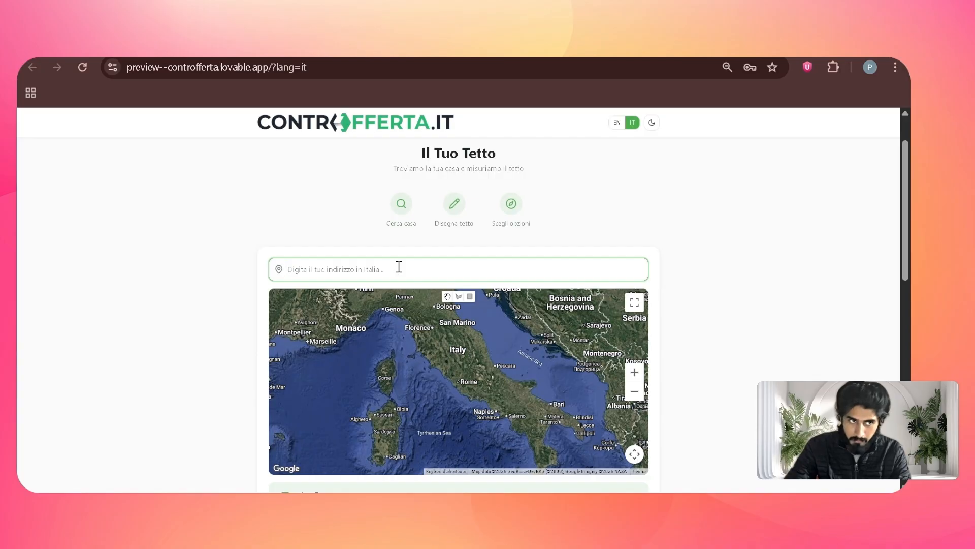
- Search for roma, choose the Piazzale Roma, Venice suggestion, and bring the red-tiled building's roof into close view on the map
text(roma)
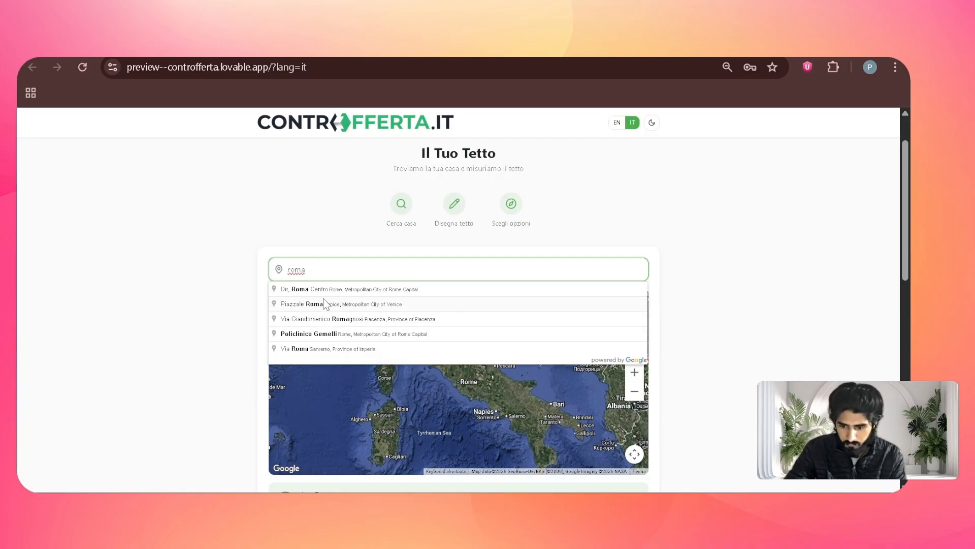
click(325, 304)
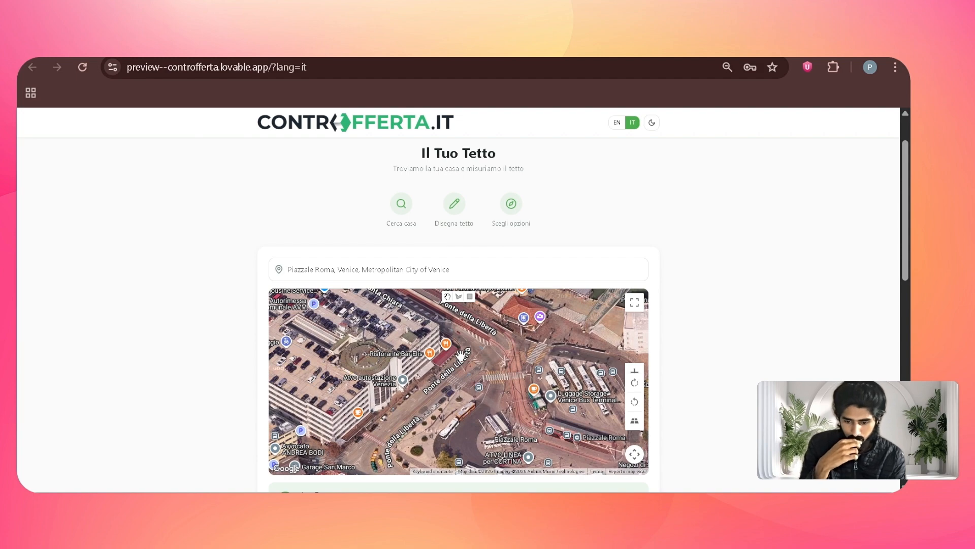
scroll(460, 353, up, 2)
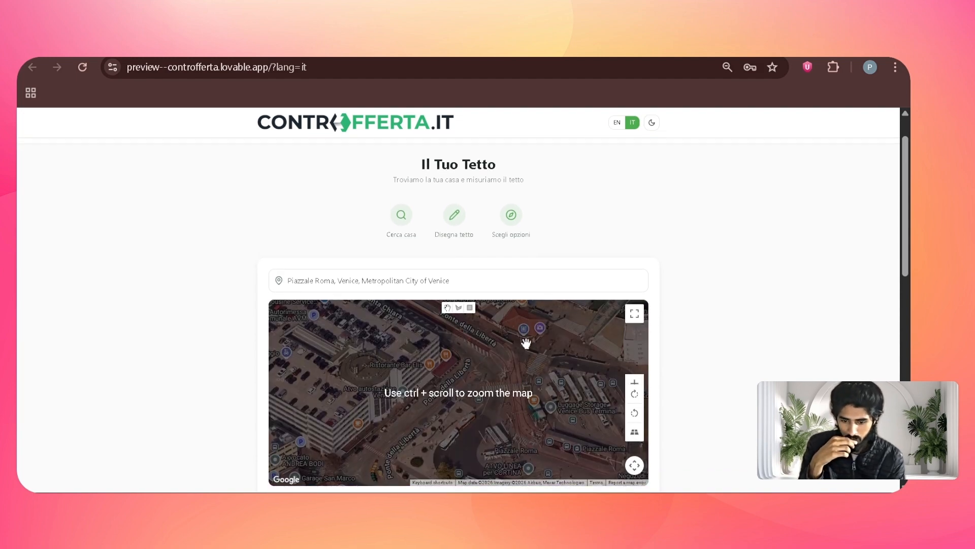
drag(525, 341, 430, 393)
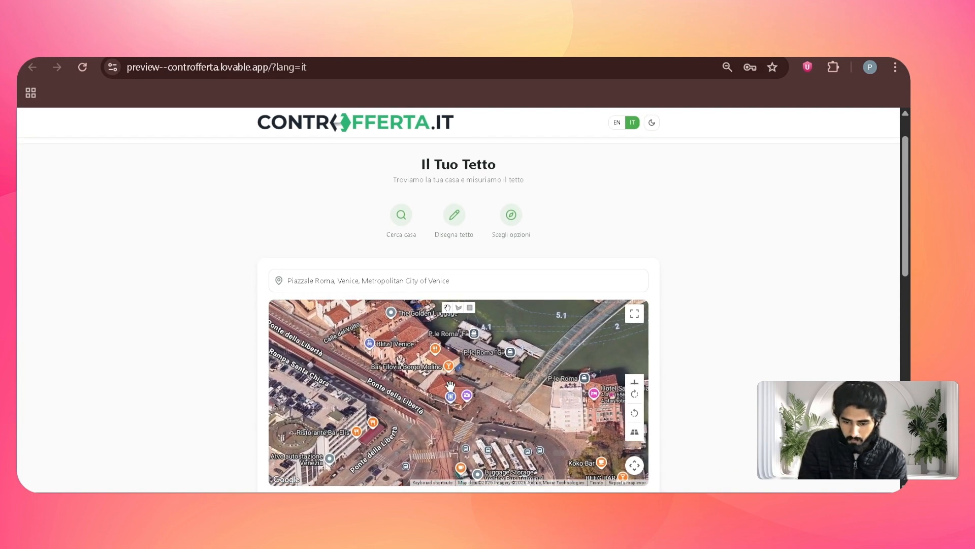
scroll(450, 386, up, 5)
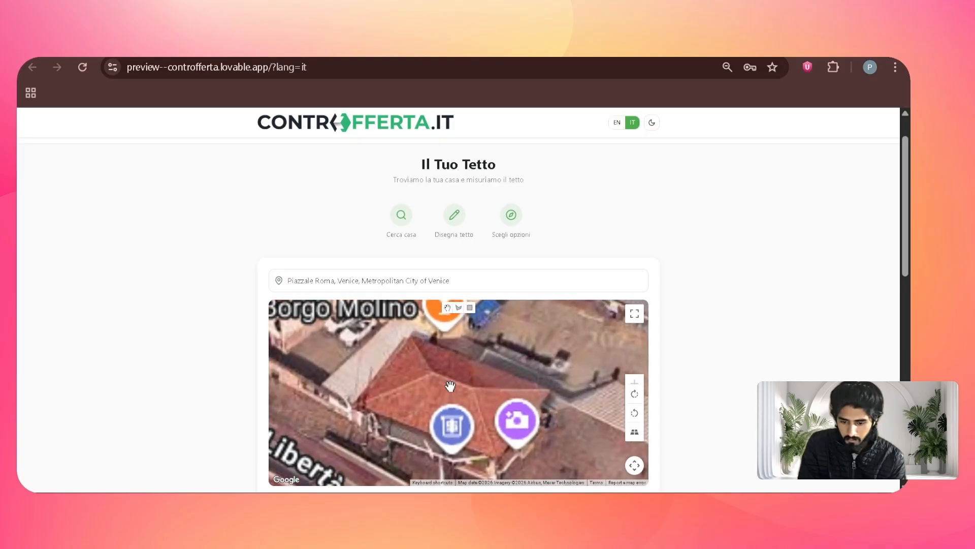
scroll(433, 407, down, 1)
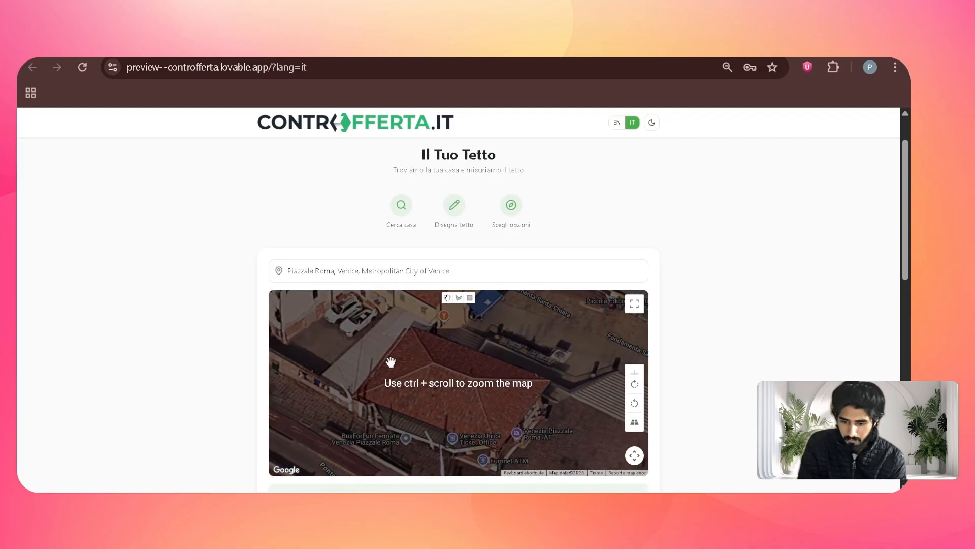
- Outline the red-tiled roof with a polygon on the map and check its calculated area and detected address
click(458, 300)
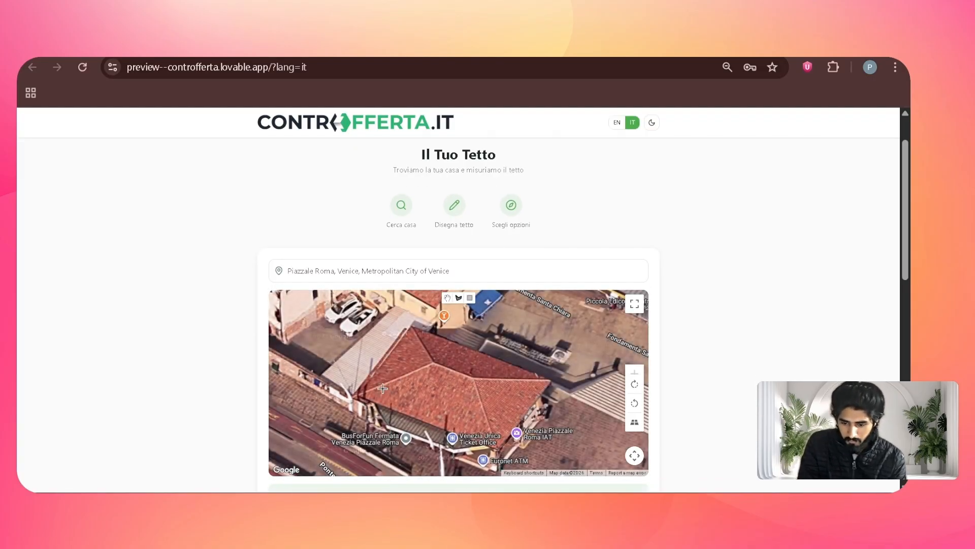
click(351, 395)
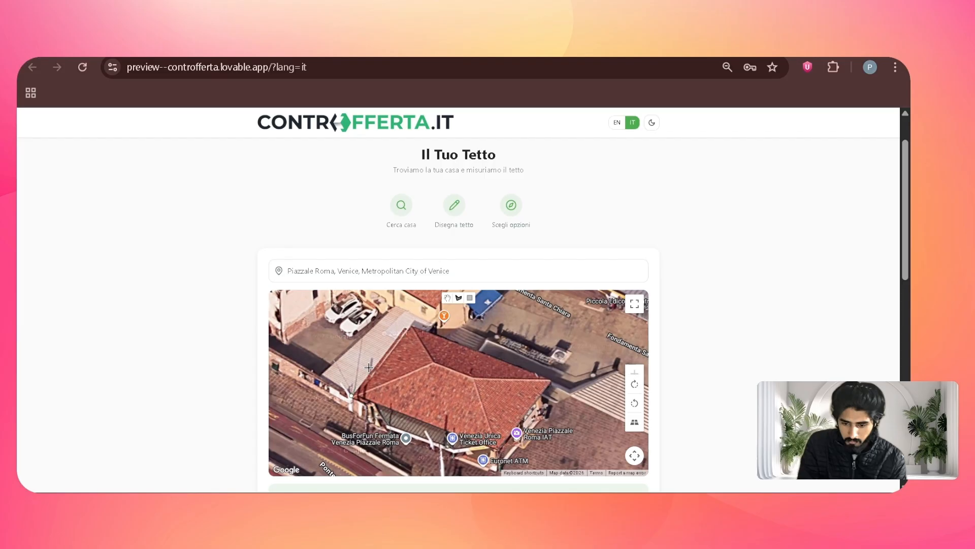
click(410, 327)
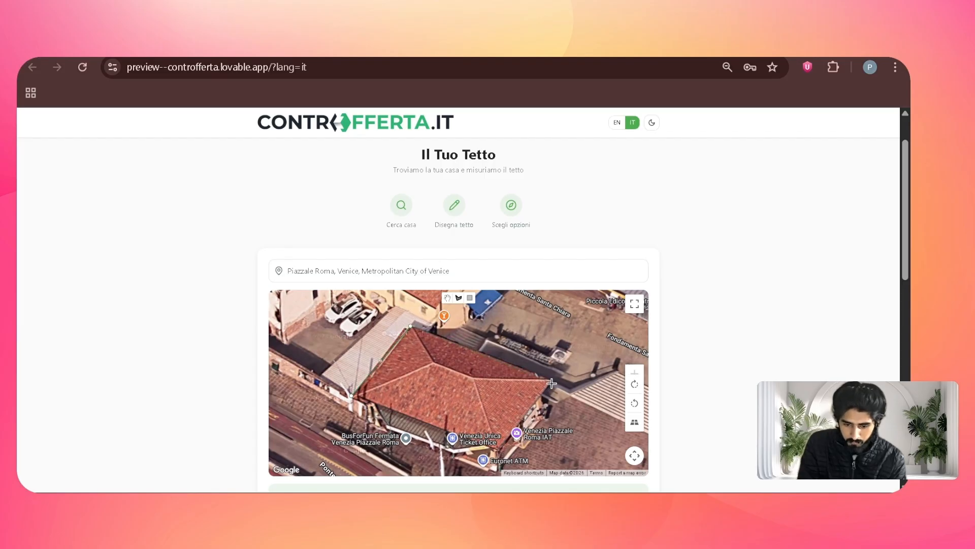
click(551, 380)
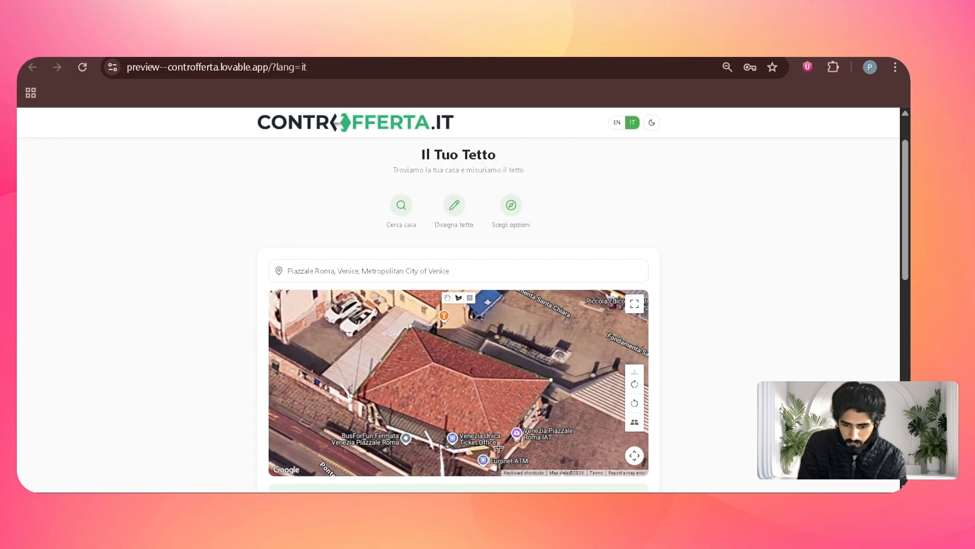
click(353, 397)
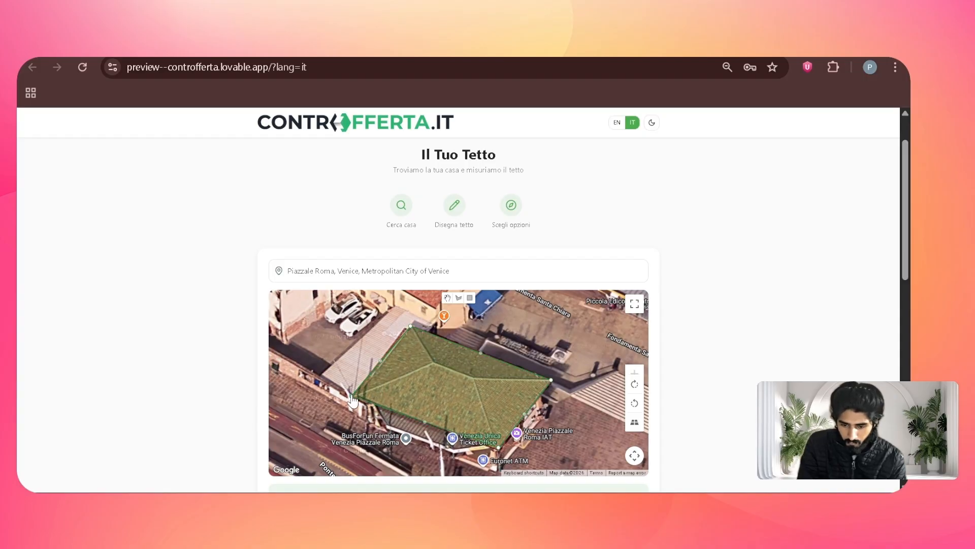
scroll(353, 399, down, 2)
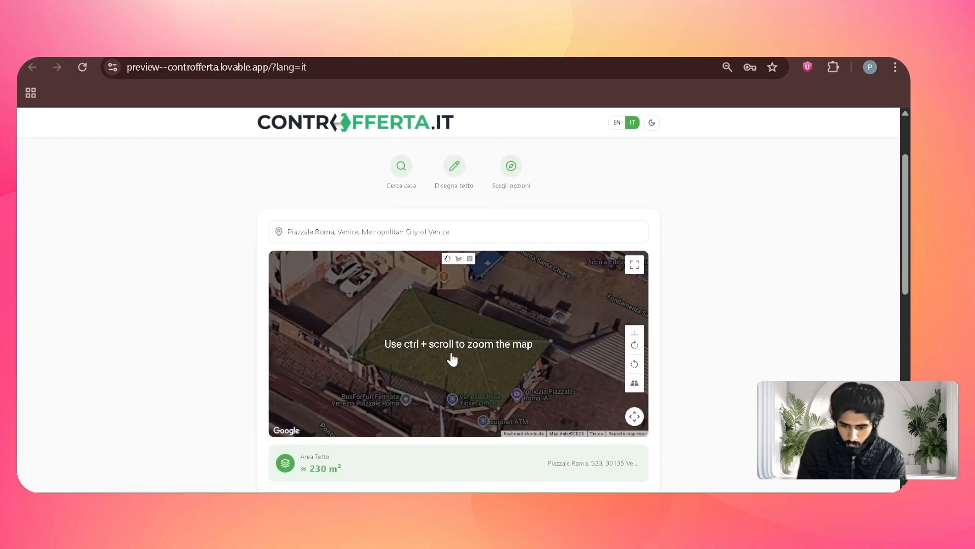
scroll(429, 443, down, 1)
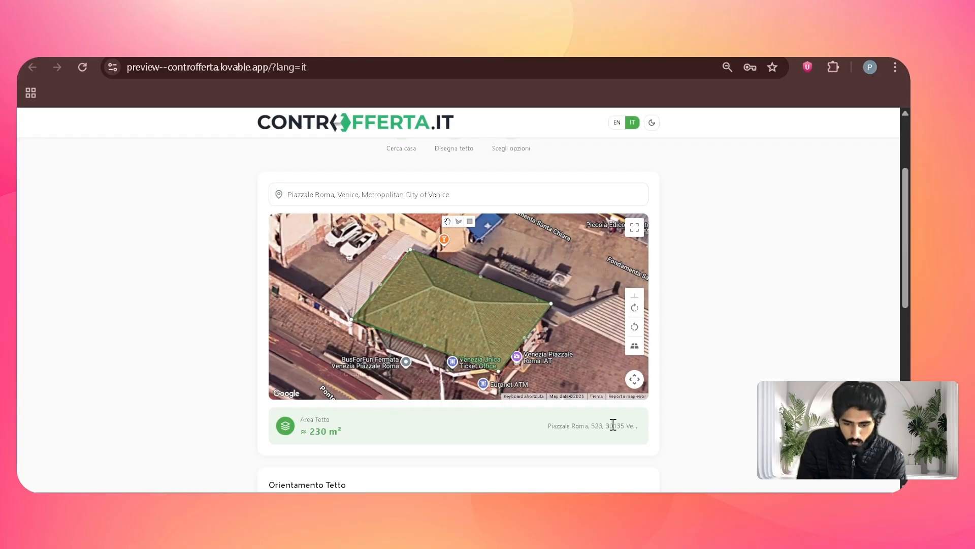
drag(549, 428, 576, 440)
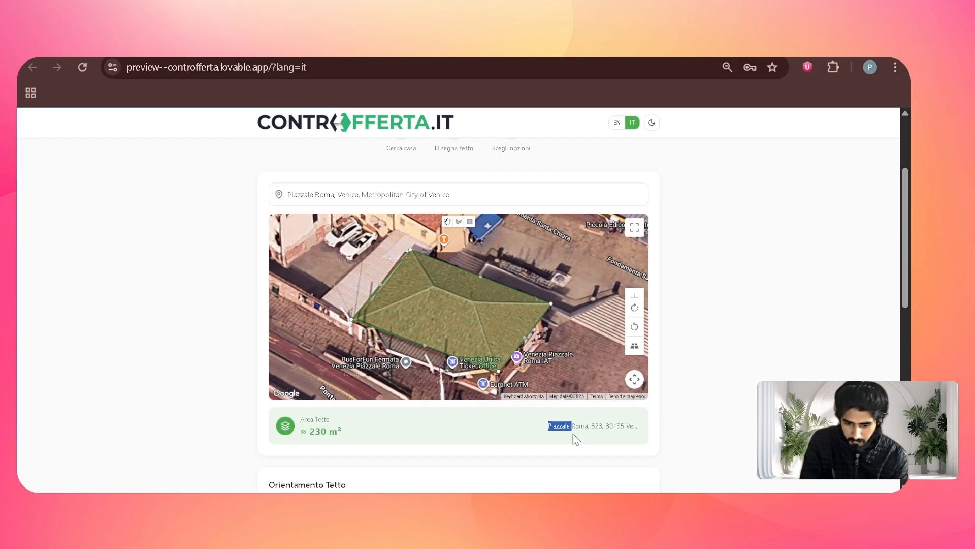
- Accept the preset Sud orientation, 30° slope and Tetto in Tegole roof type, and continue to the home details
scroll(577, 440, down, 5)
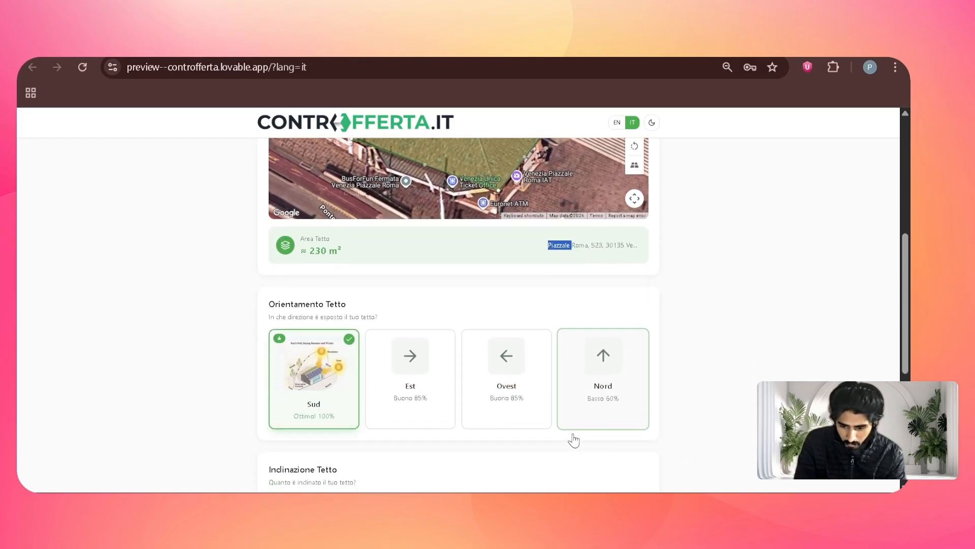
scroll(577, 440, down, 2)
scroll(335, 260, down, 2)
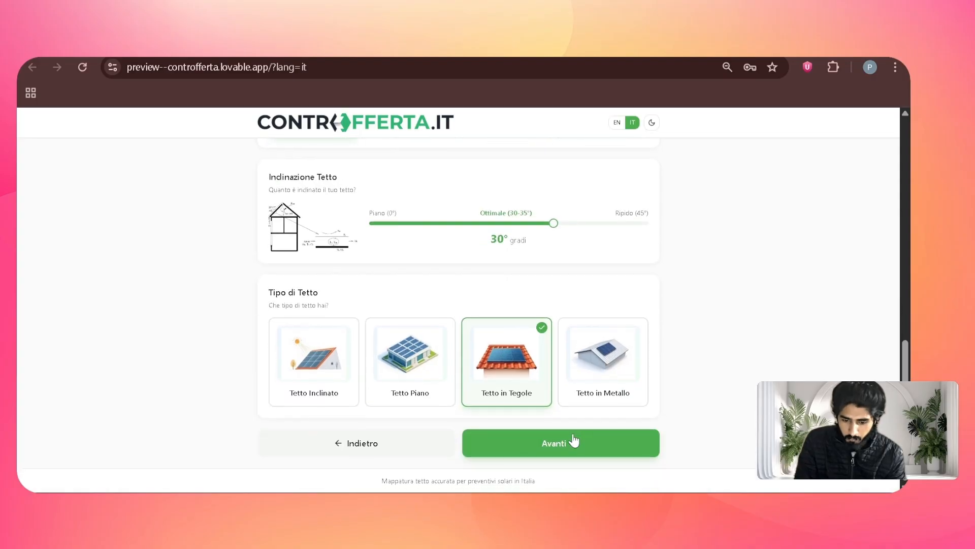
click(551, 444)
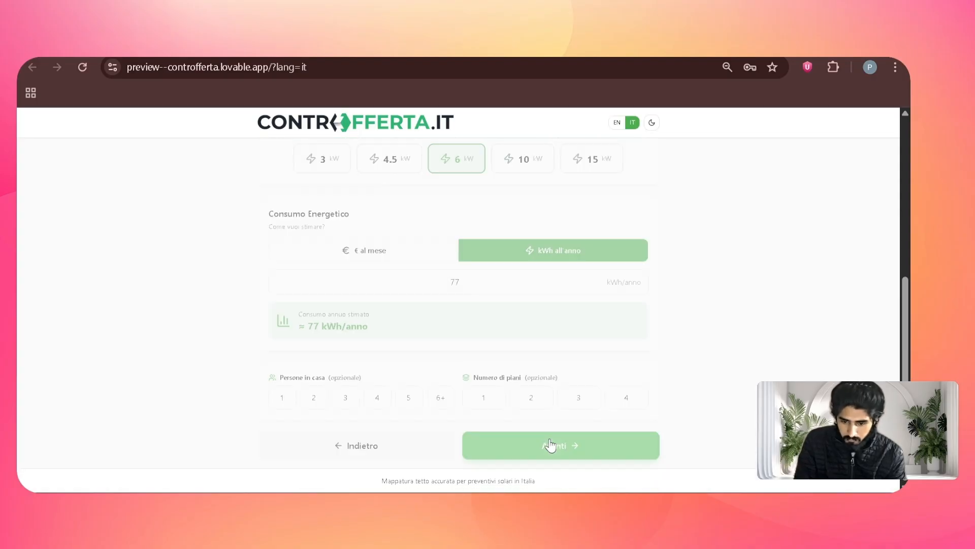
- Accept the Casa Indipendente home type, 6 kW meter power and 77 kWh/anno consumption, and continue to the system configuration
scroll(474, 336, up, 5)
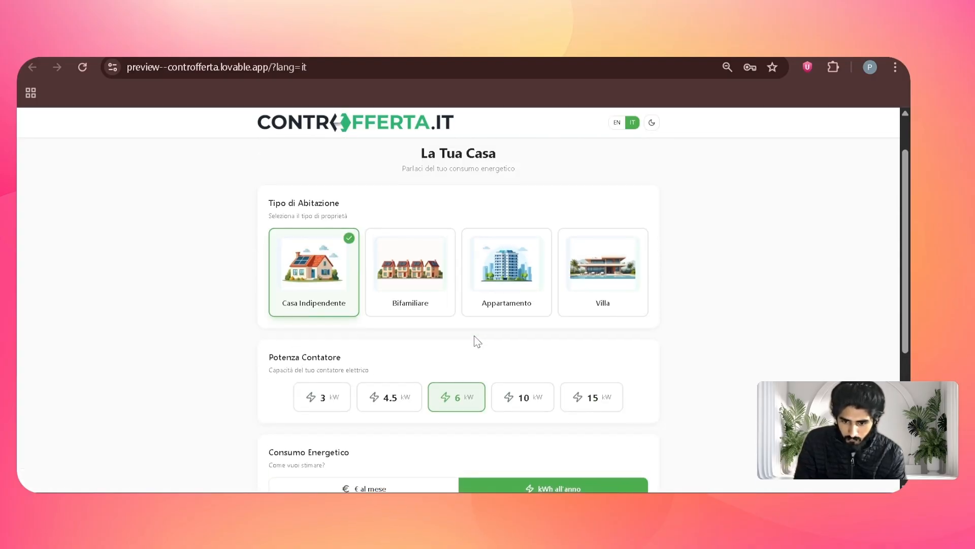
scroll(474, 335, down, 1)
scroll(474, 337, down, 3)
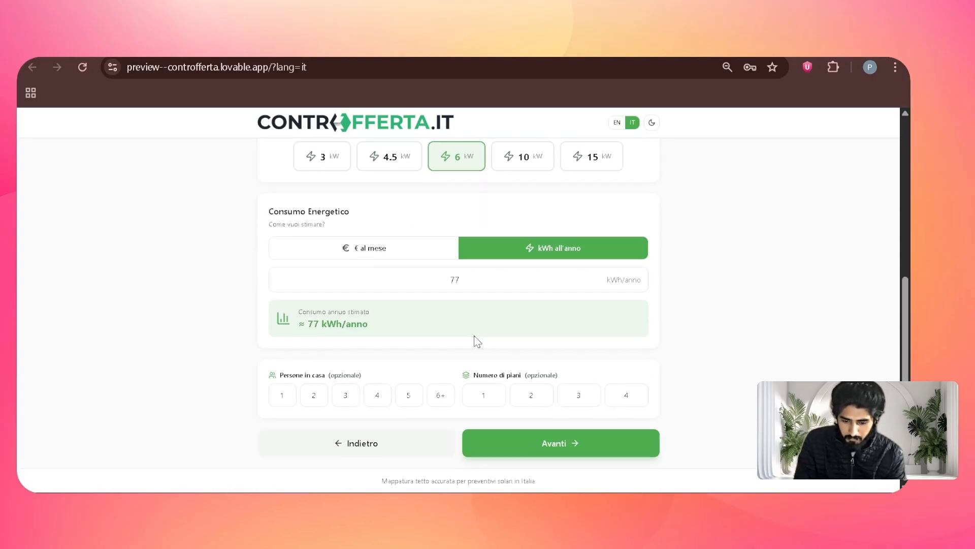
click(546, 459)
- Accept Pannelli + Batteria, Pagamento Completo and the prefilled contact details, continuing through to the request summary
scroll(457, 406, up, 3)
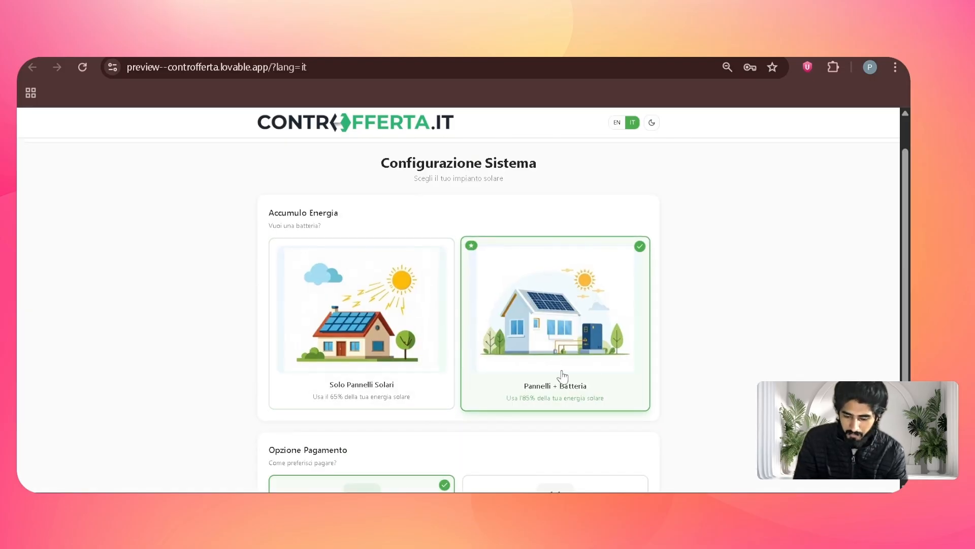
scroll(562, 375, down, 3)
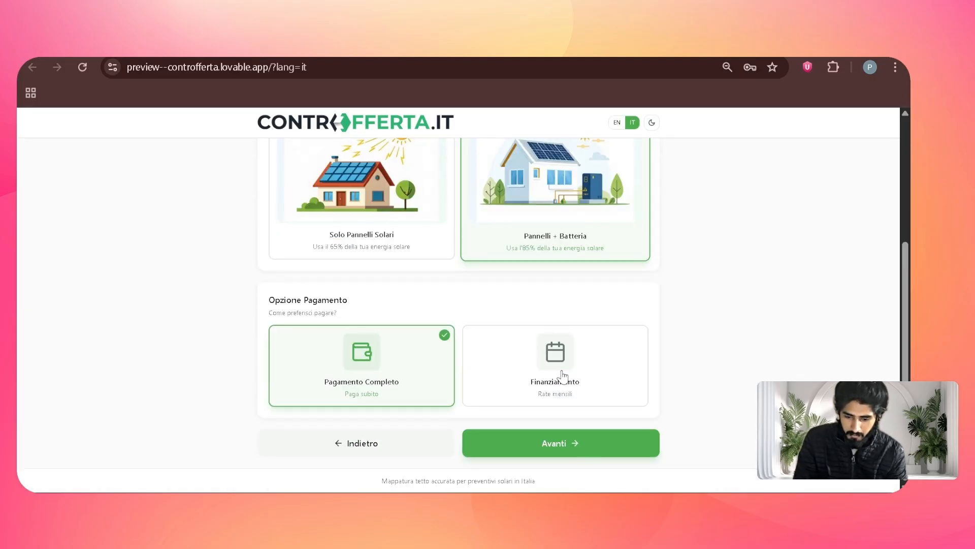
click(561, 449)
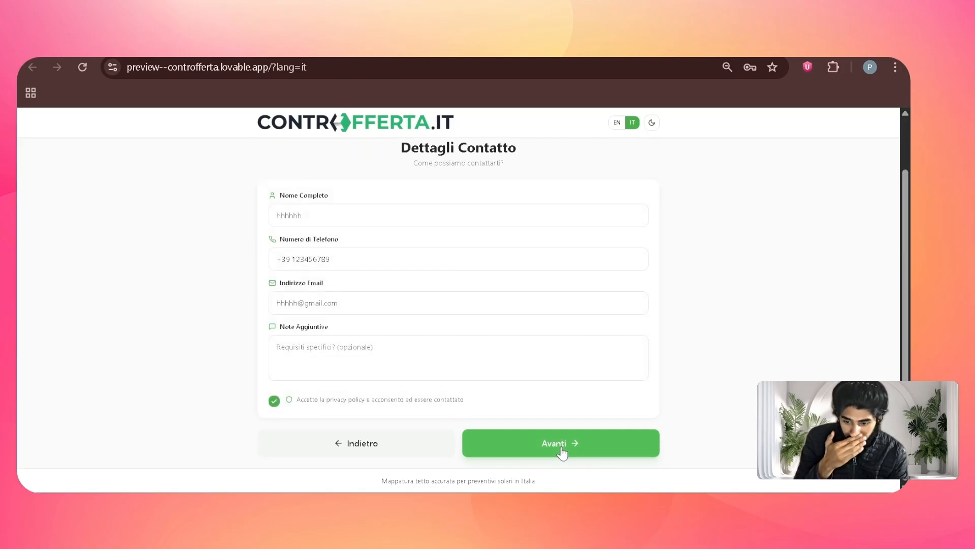
click(562, 449)
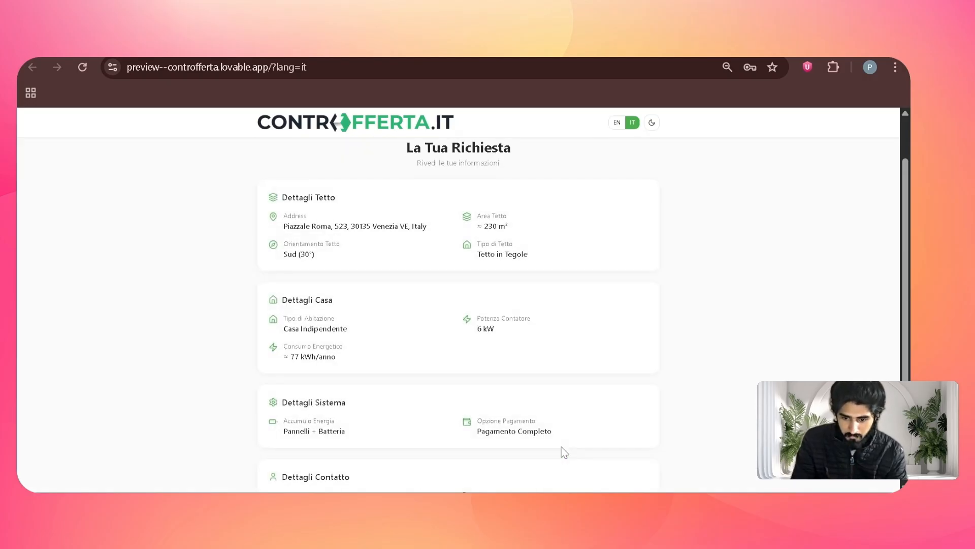
- Change the site language to English and review the quote request's roof, home, system and contact details
click(617, 124)
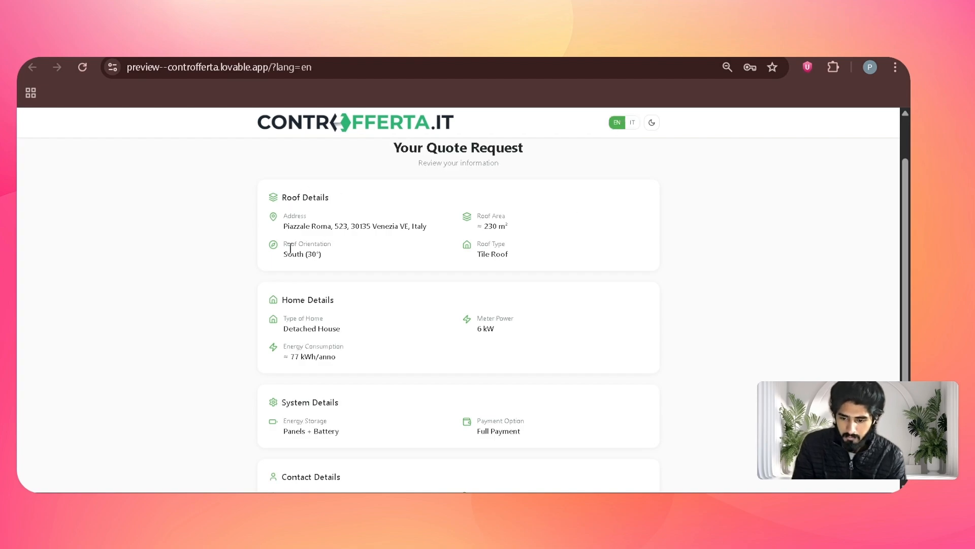
scroll(374, 264, down, 1)
scroll(376, 299, up, 2)
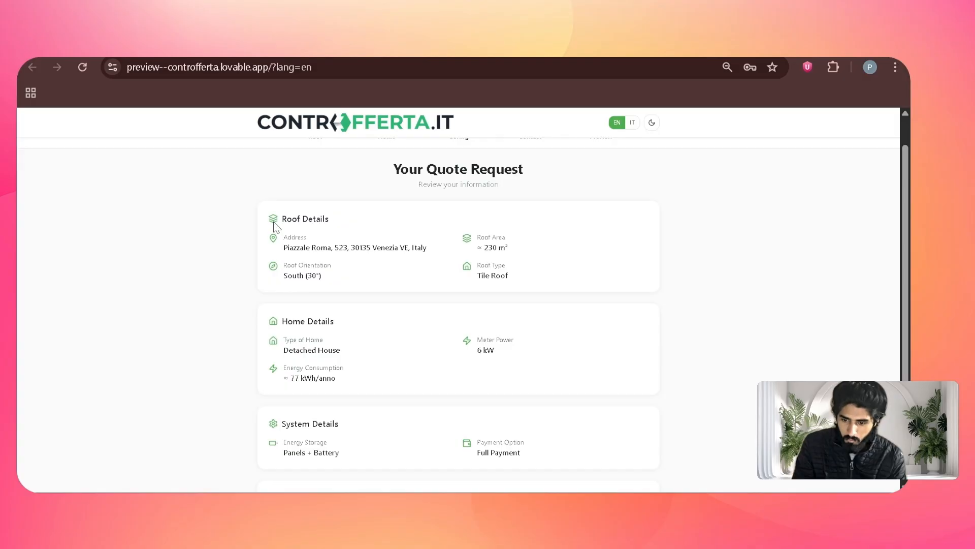
drag(271, 218, 468, 407)
scroll(468, 407, up, 2)
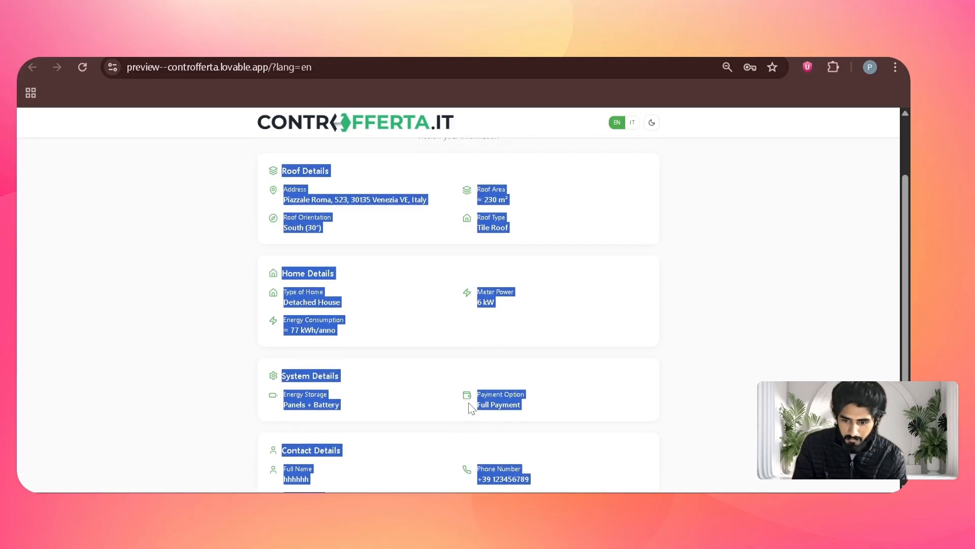
click(469, 408)
scroll(468, 407, down, 2)
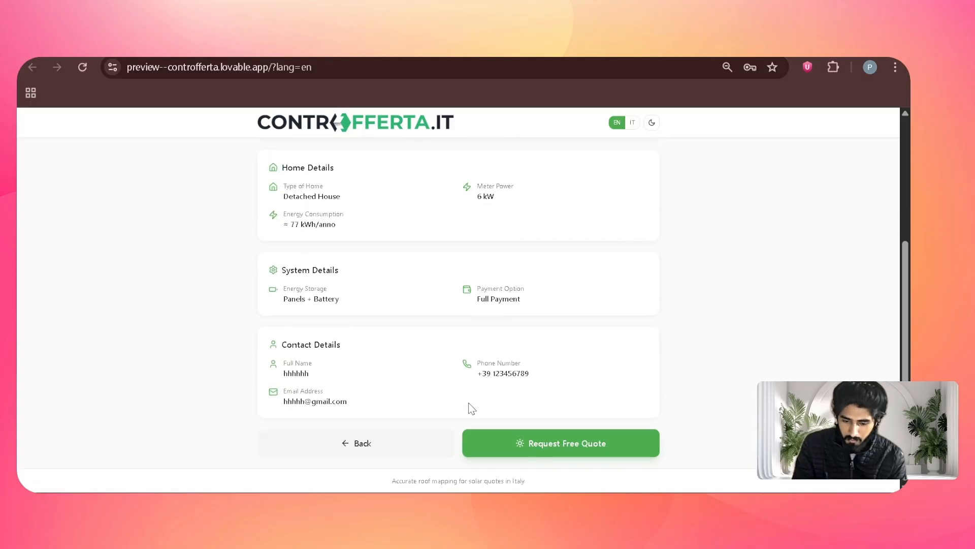
- Switch to the Multi-Service Quotation Automation - Supabase workflow in n8n and open its list of executions
click(584, 451)
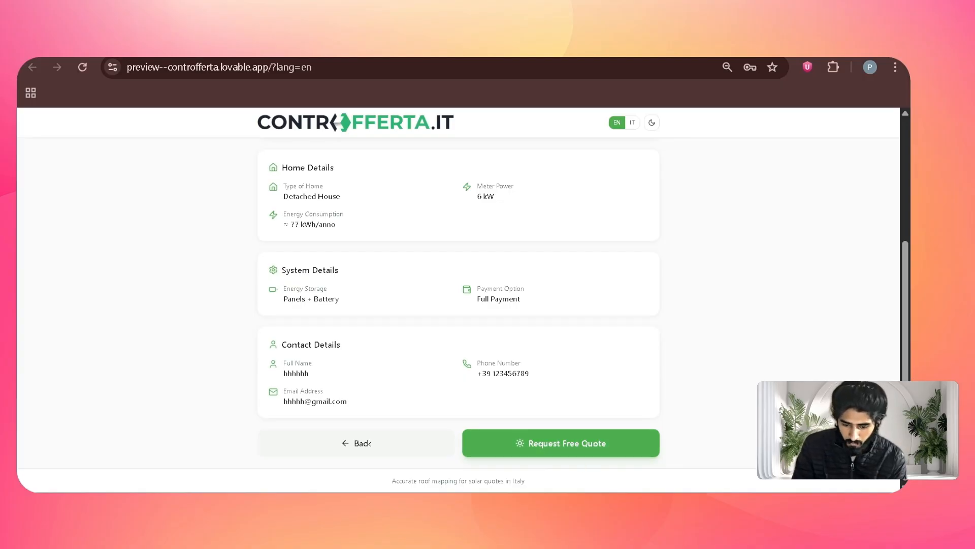
key(alt+Tab)
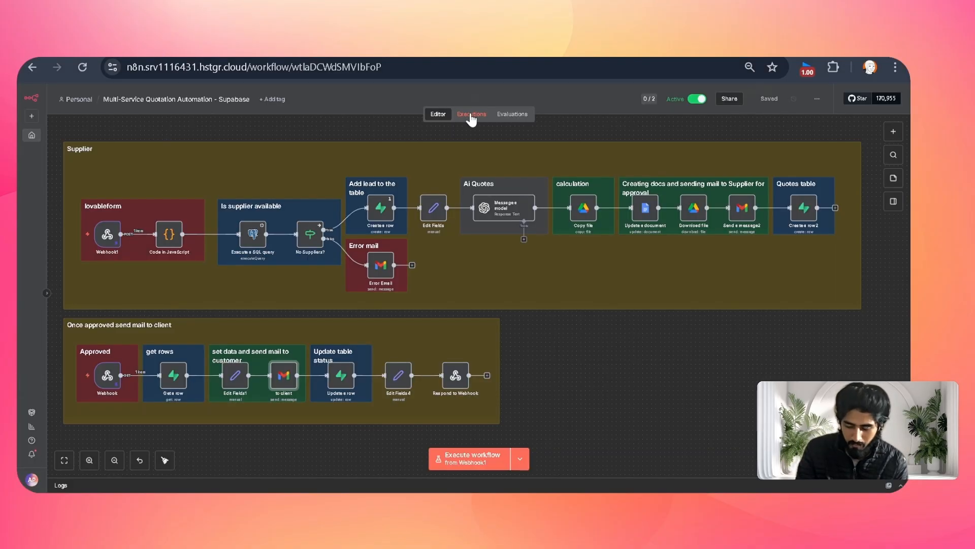
click(471, 115)
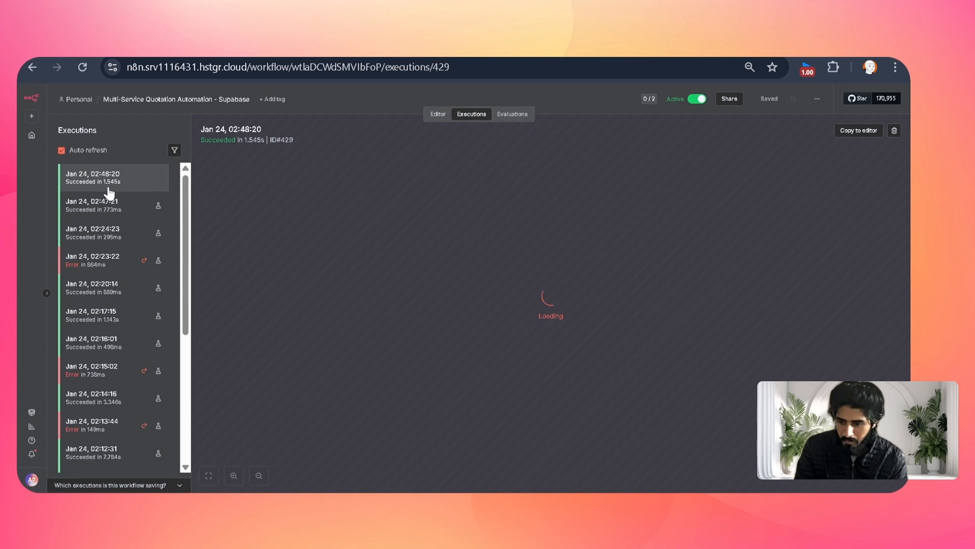
- Return to the Controfferta quote summary and submit the free quote request
key(alt+Tab)
key(alt+Tab)
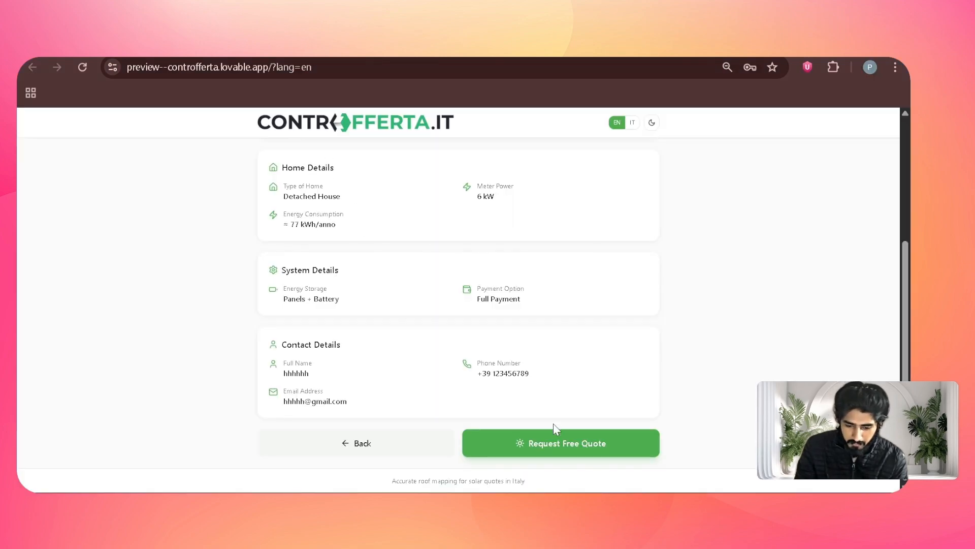
click(555, 449)
- Switch back to the n8n executions list, enlarge the page, and open the newest execution
key(alt+Tab)
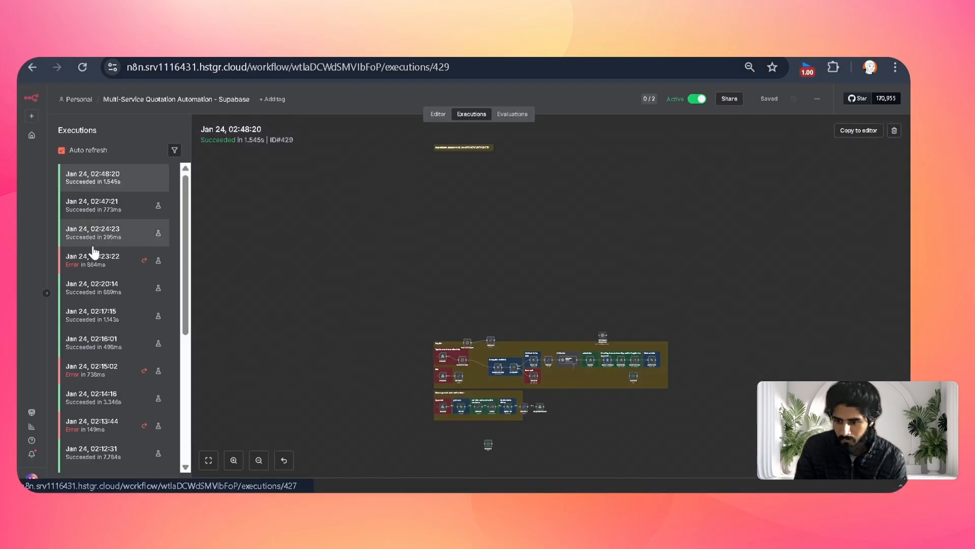
key(ctrl+plus)
key(ctrl+plus)
key(ctrl+plus)
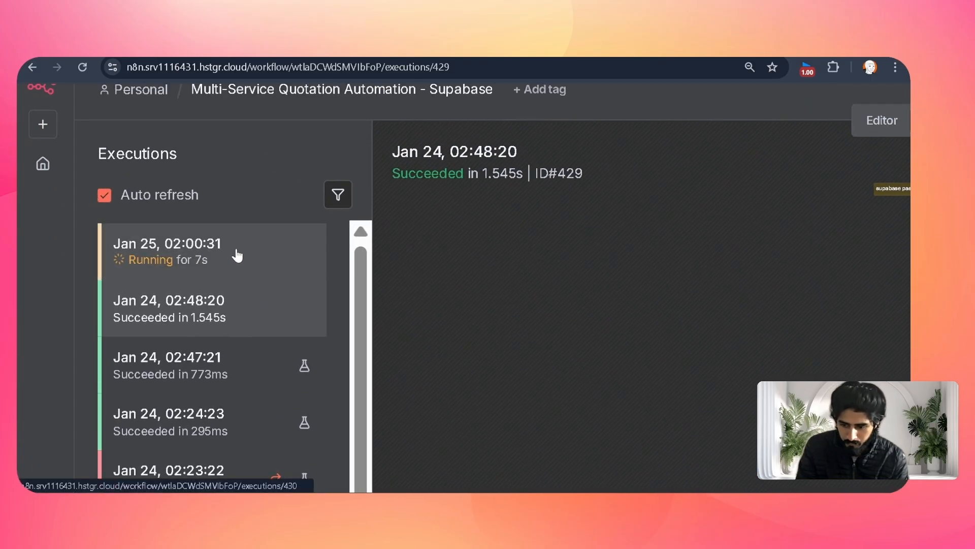
click(237, 255)
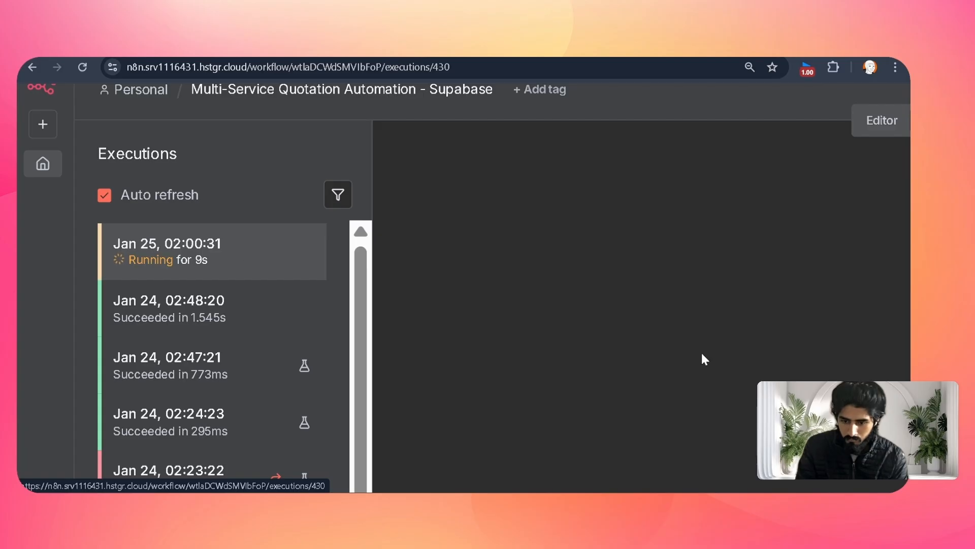
- Examine the node path of the finished execution across the Supplier section, from the supplier check to the Quotes table
scroll(703, 355, down, 5)
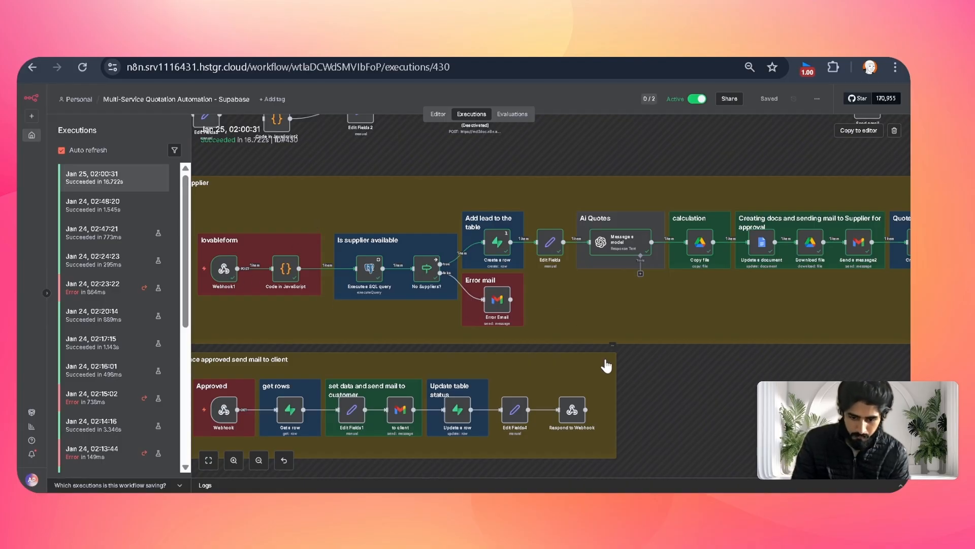
scroll(604, 361, right, 3)
scroll(604, 356, right, 2)
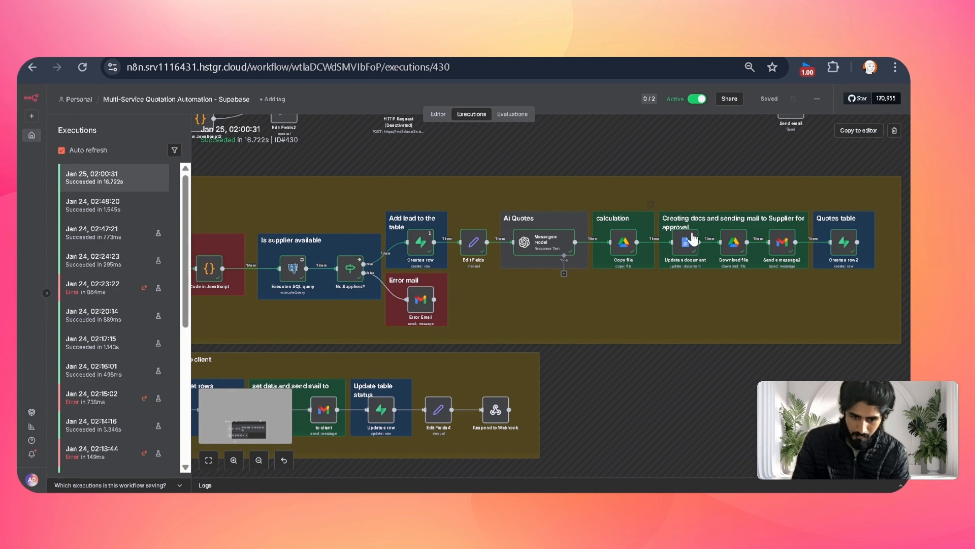
scroll(419, 340, left, 2)
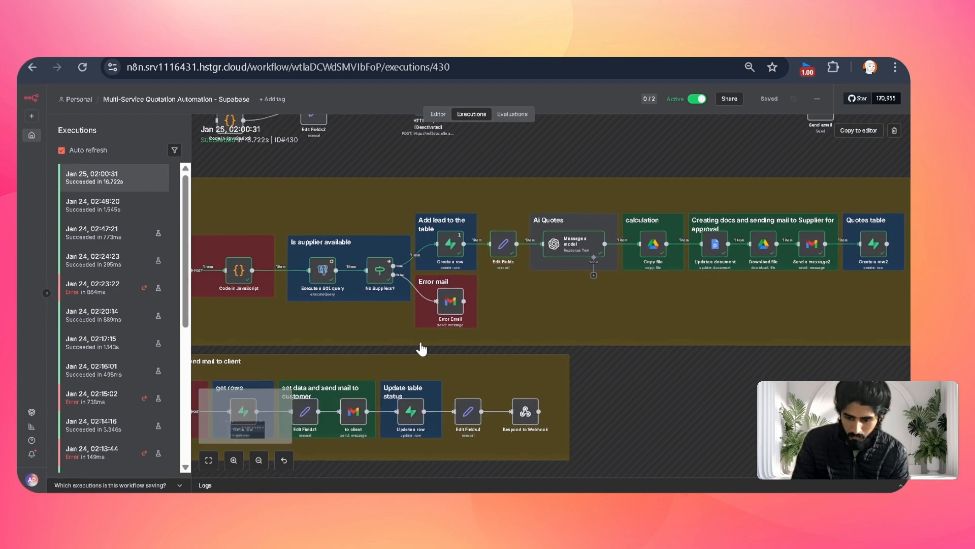
scroll(420, 348, right, 2)
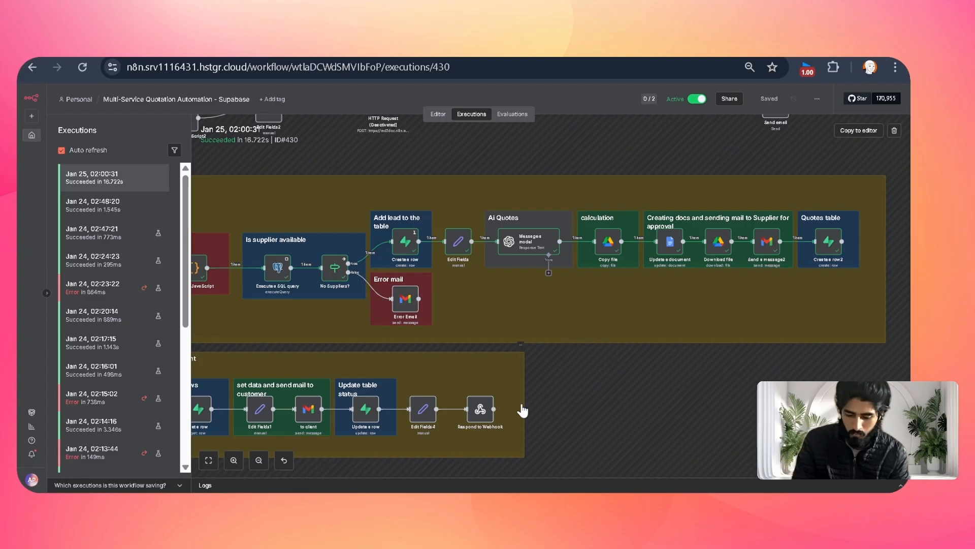
- Switch to the Gmail window and review the new qualified lead email with its approval request and attachment
mouse_move(433, 502)
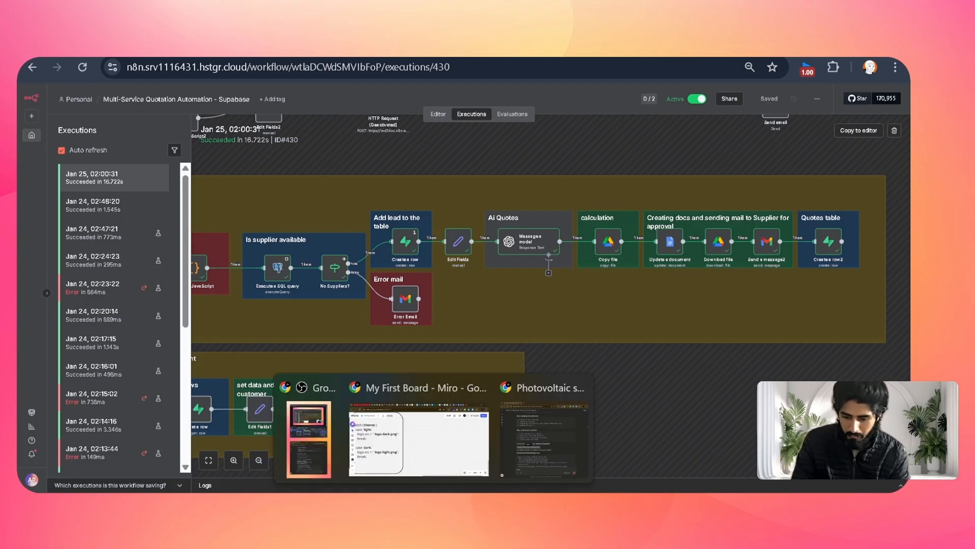
click(374, 453)
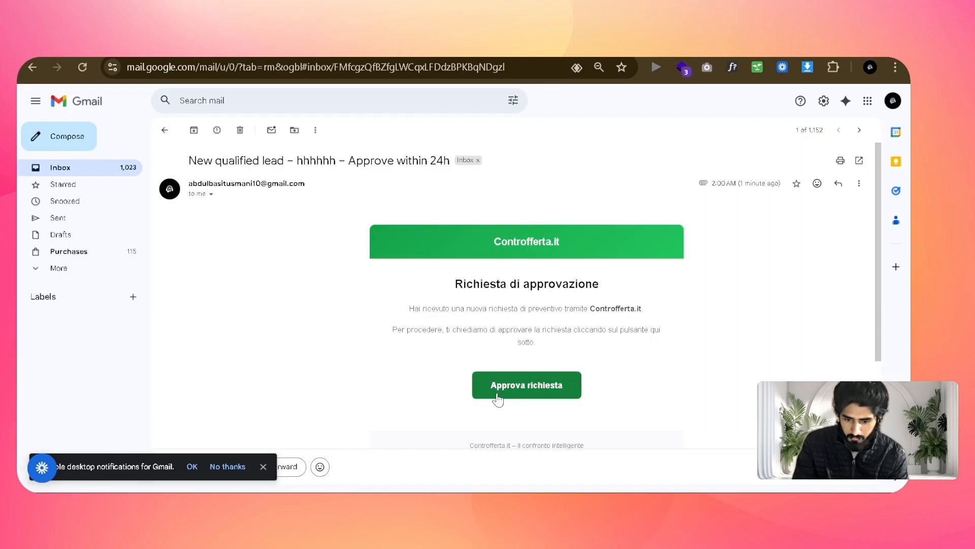
scroll(413, 388, down, 3)
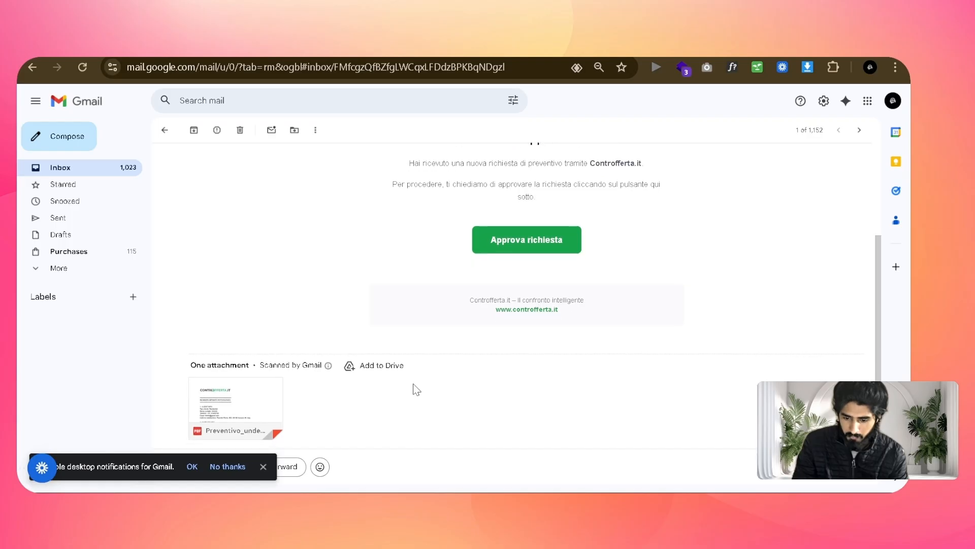
scroll(416, 389, up, 2)
scroll(577, 392, down, 3)
scroll(577, 385, up, 4)
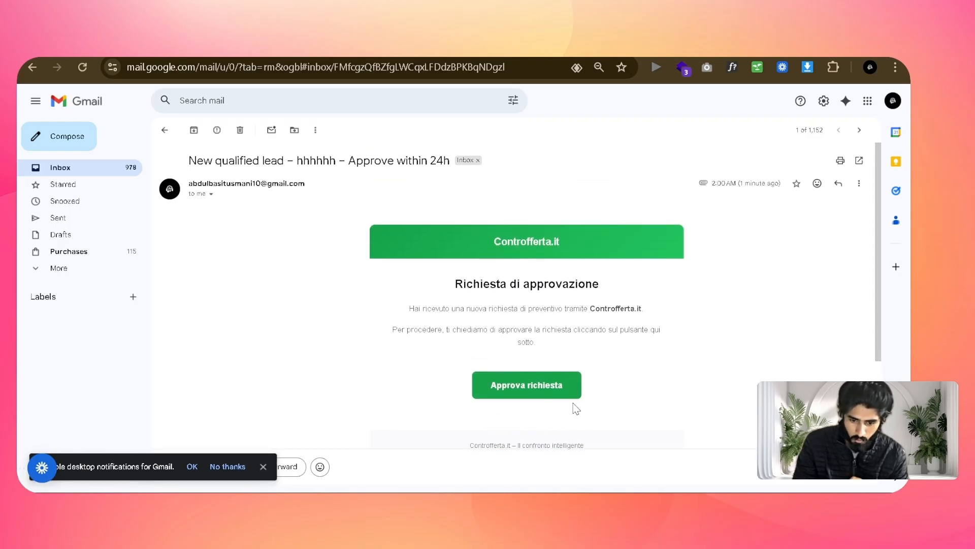
scroll(546, 427, down, 4)
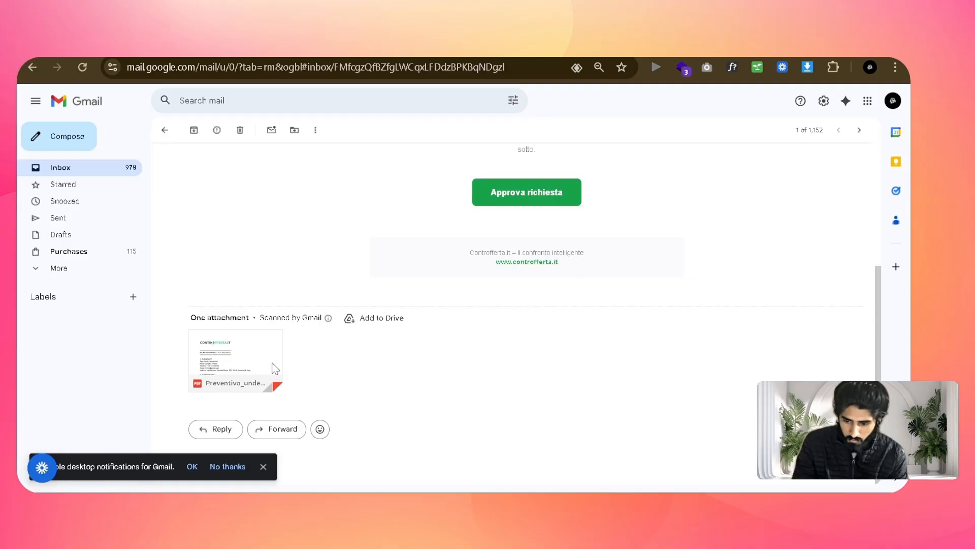
- Open the attached Preventivo PDF and review its client, supplier, requirements and system cost sections
mouse_move(274, 368)
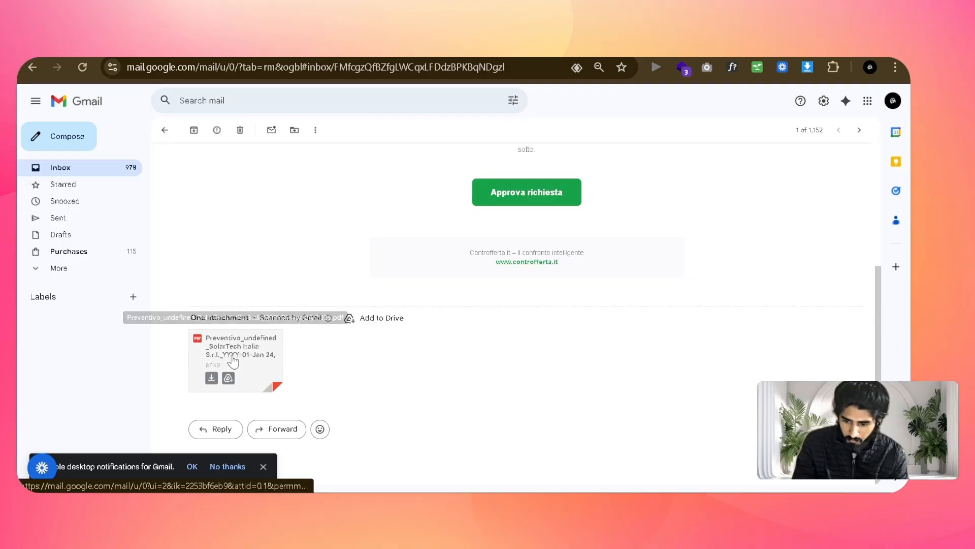
click(260, 374)
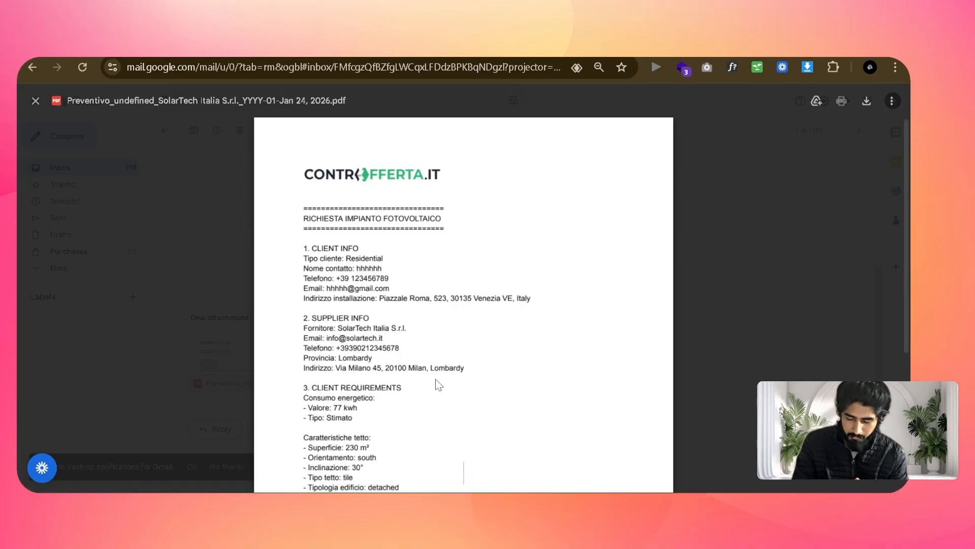
scroll(437, 385, down, 4)
scroll(396, 360, up, 4)
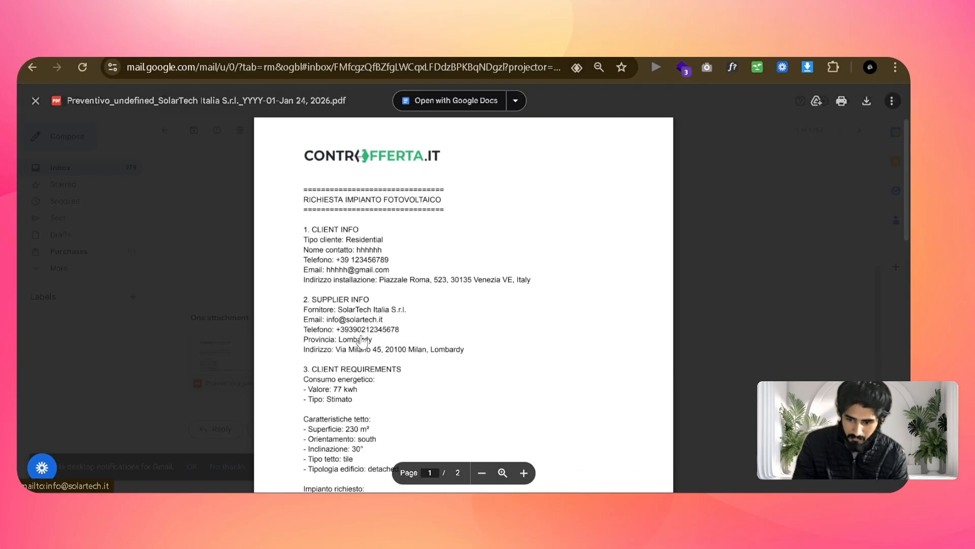
scroll(361, 342, down, 4)
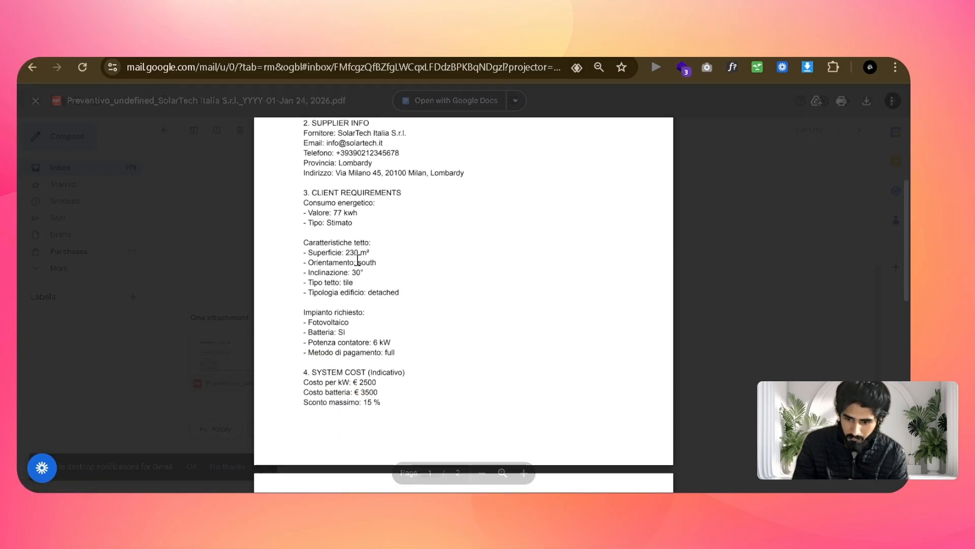
scroll(357, 260, down, 1)
scroll(425, 384, down, 1)
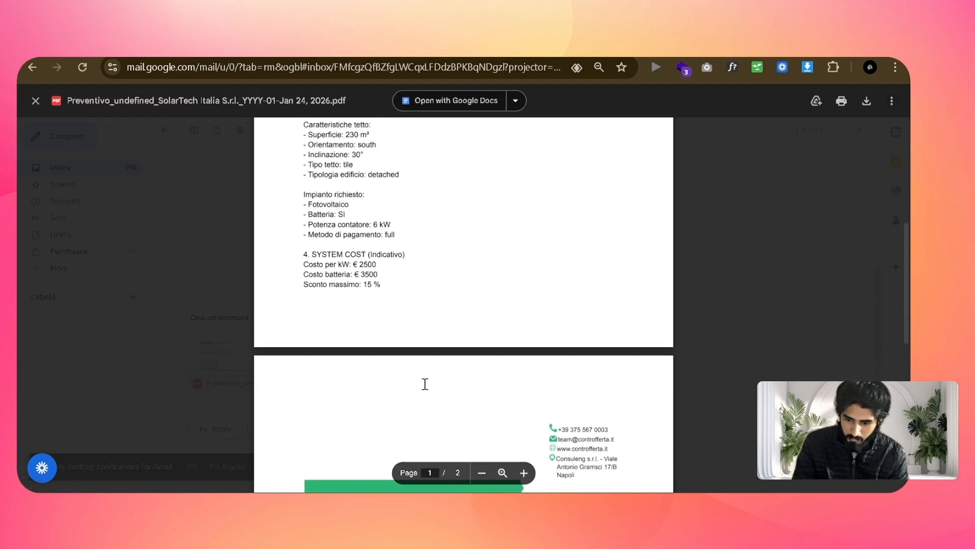
- Highlight the cost per kW, battery cost and maximum discount lines under System Cost, and return to the PDF's beginning
scroll(425, 384, up, 1)
drag(394, 322, 305, 304)
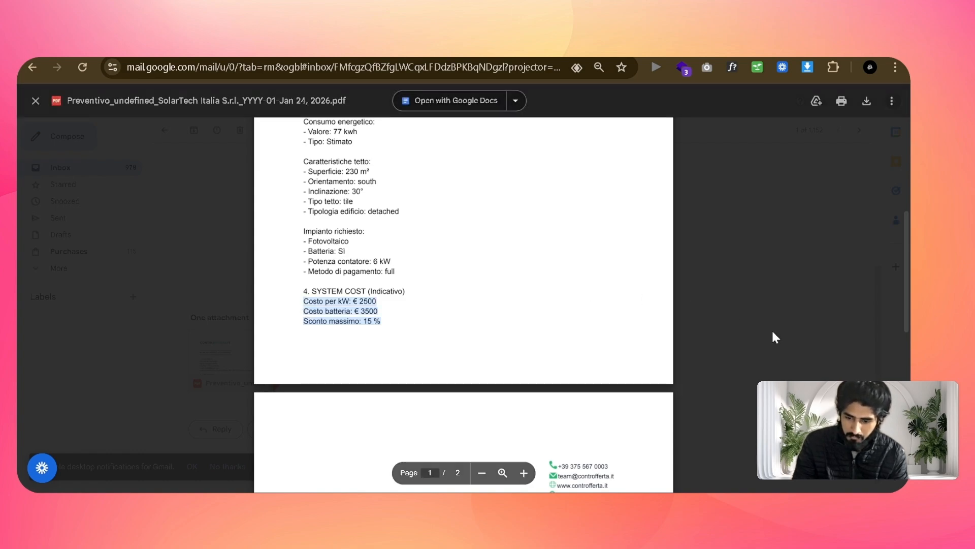
scroll(626, 254, up, 3)
scroll(626, 254, up, 2)
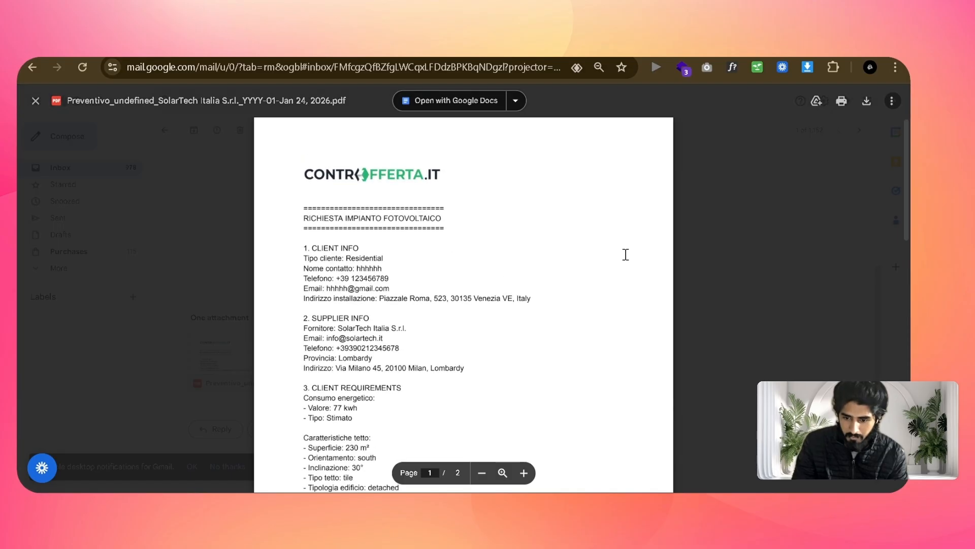
- Close the PDF preview and approve the quote request from the lead email
click(779, 294)
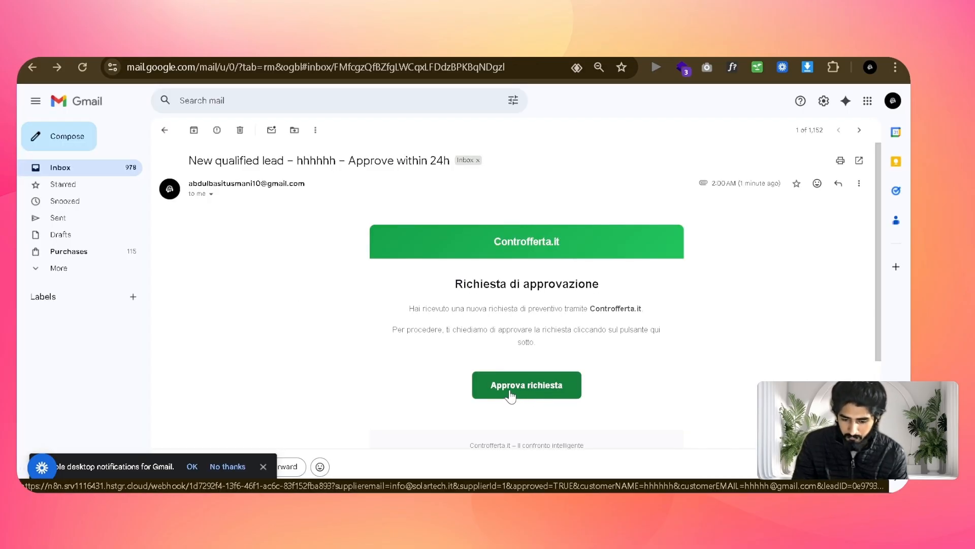
click(510, 395)
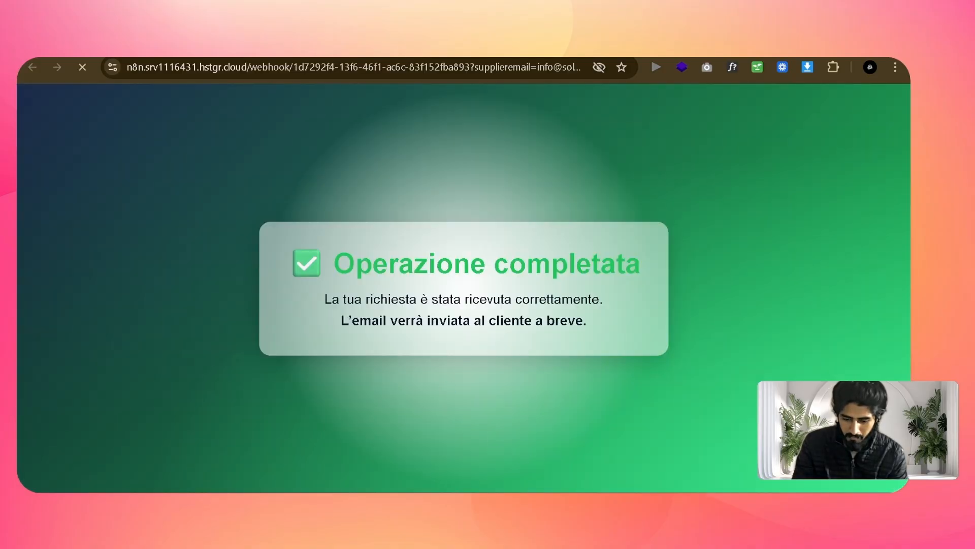
- Switch back to the n8n workflow and open the execution started by the supplier's approval
mouse_move(495, 503)
click(496, 429)
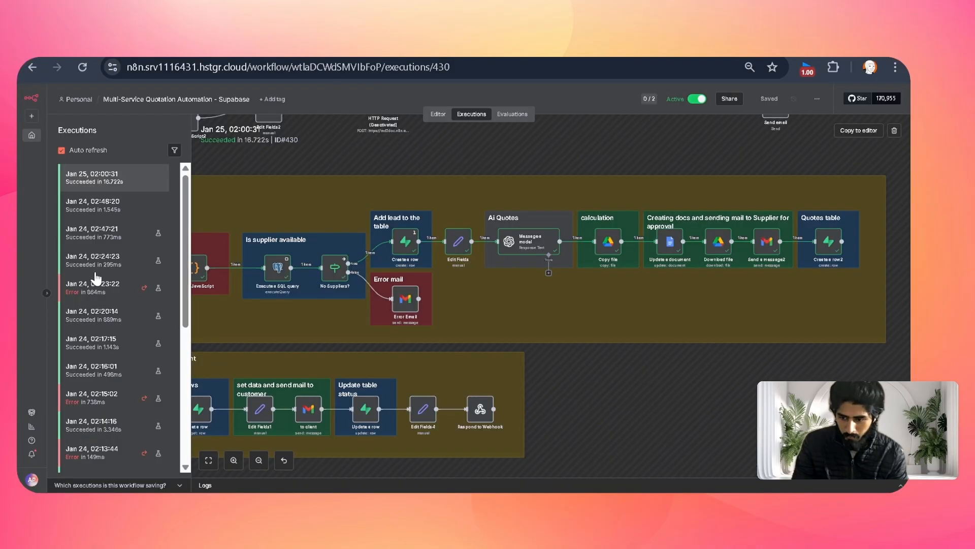
scroll(106, 175, up, 3)
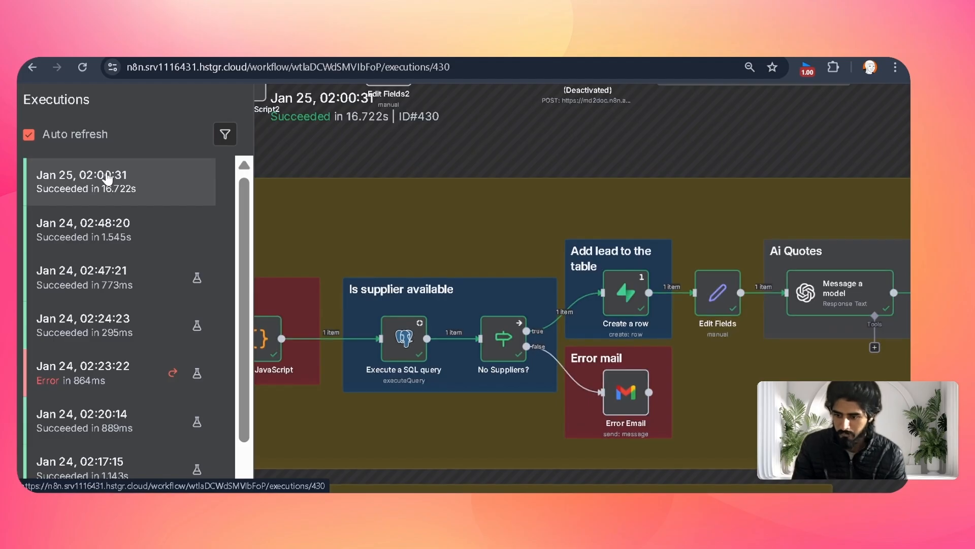
scroll(106, 177, down, 3)
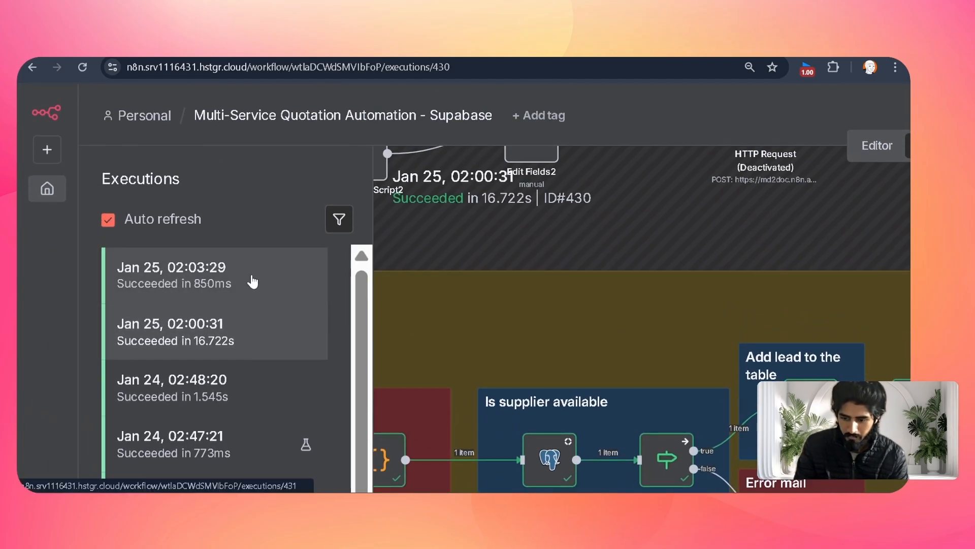
click(253, 282)
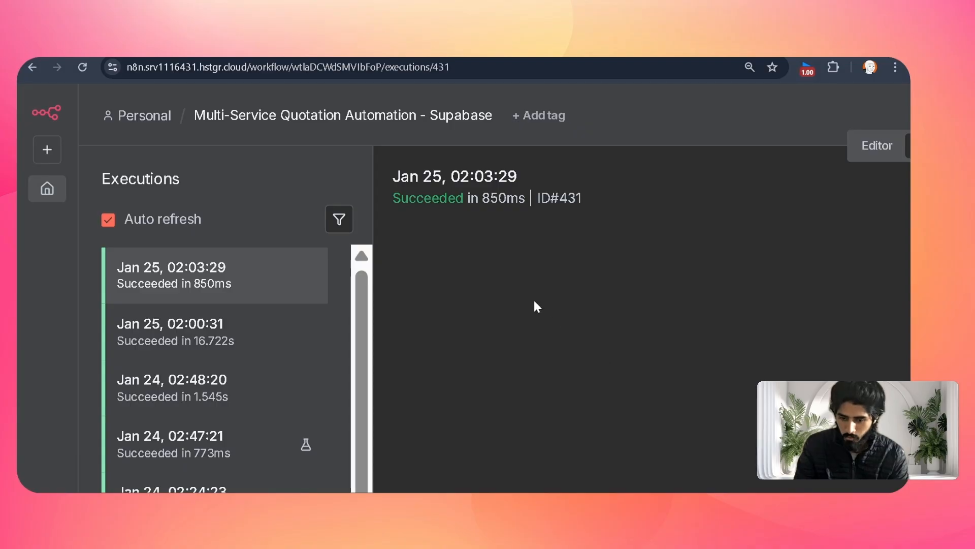
- Enlarge the workflow canvas and examine the executed nodes in the Once approved send mail to client section
scroll(534, 300, down, 3)
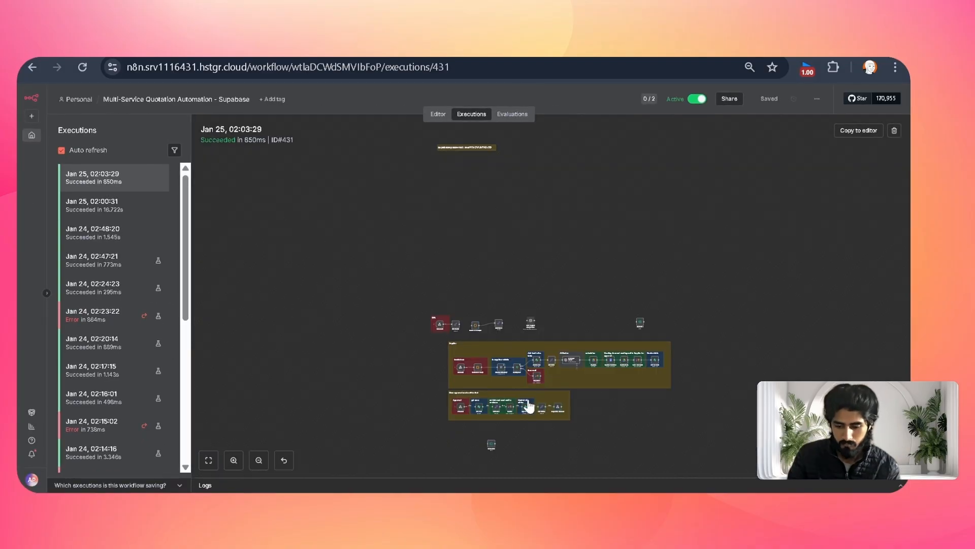
click(234, 461)
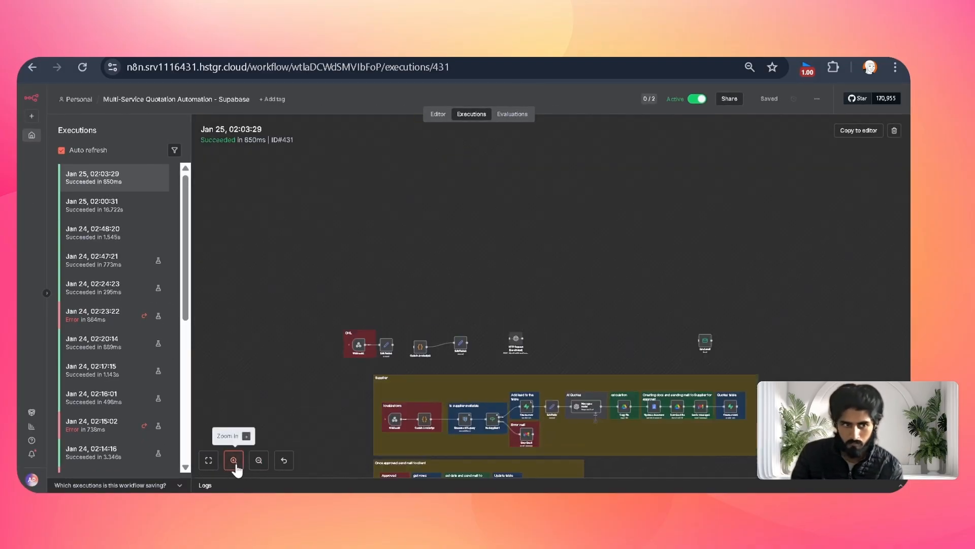
click(233, 461)
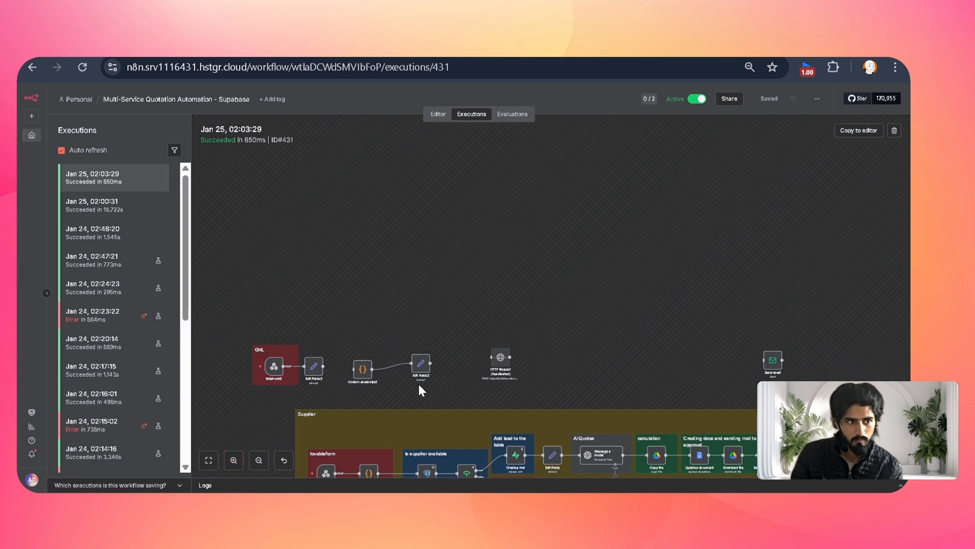
scroll(435, 389, down, 2)
scroll(433, 384, down, 5)
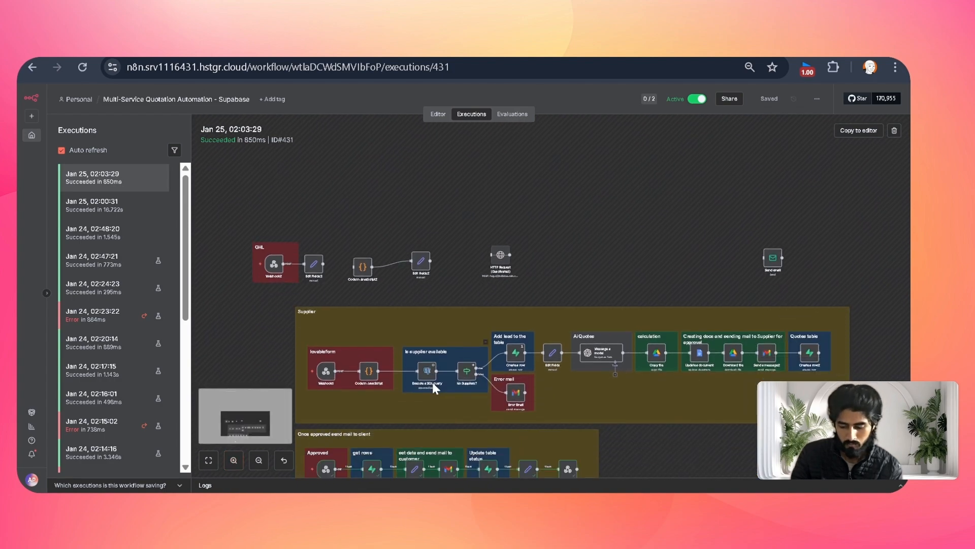
click(233, 460)
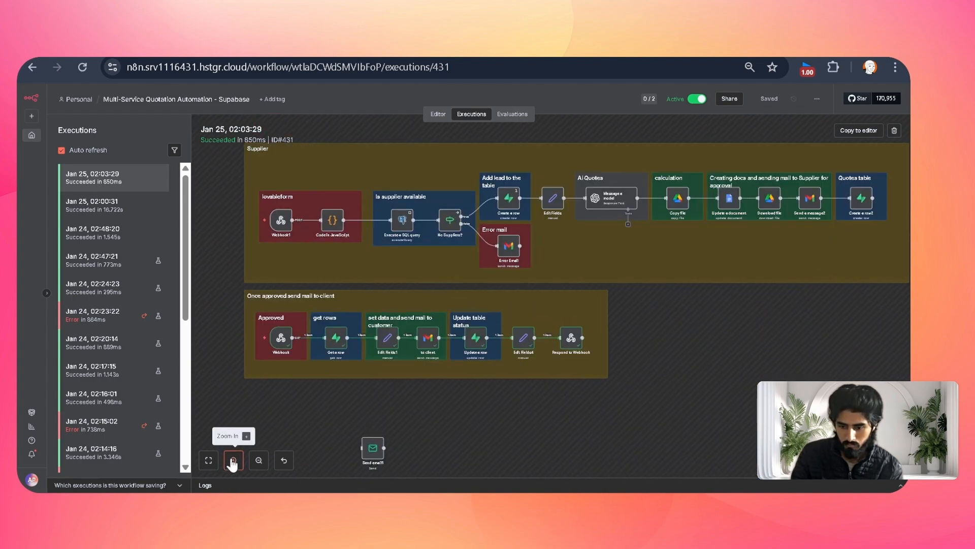
click(234, 459)
scroll(303, 393, left, 2)
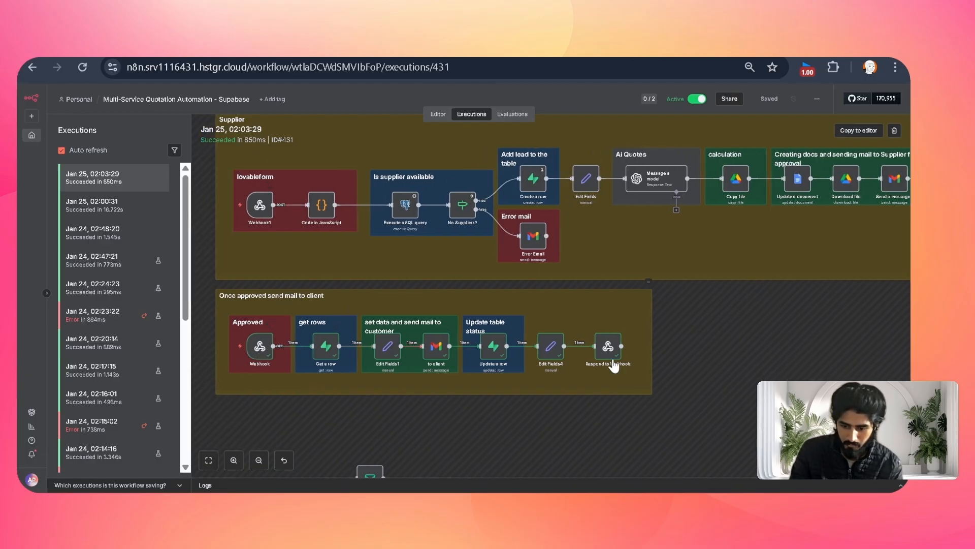
scroll(223, 285, right, 2)
scroll(223, 284, up, 1)
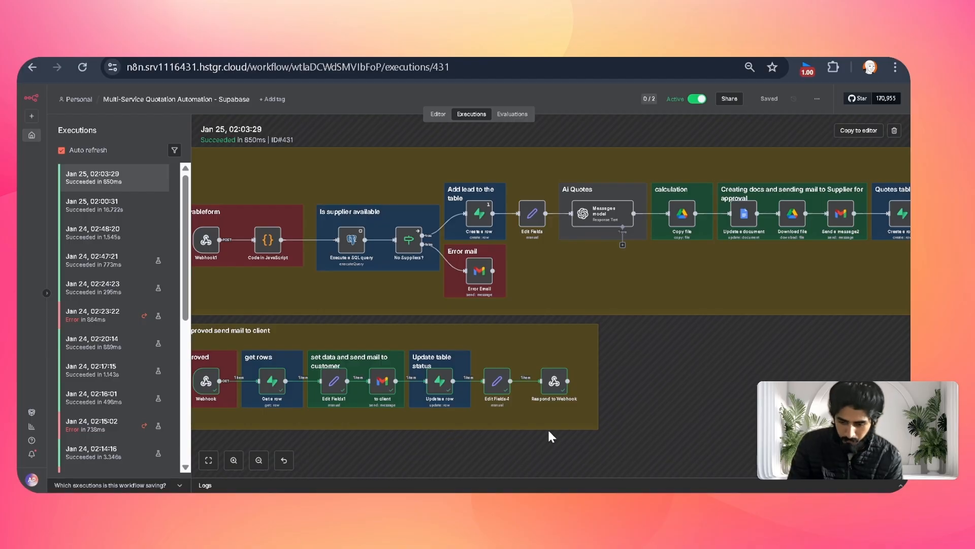
- Switch to Gmail, open the newest personalized solar quote email, dismiss the desktop notifications prompt, and review the project and supplier details
key(alt+Tab)
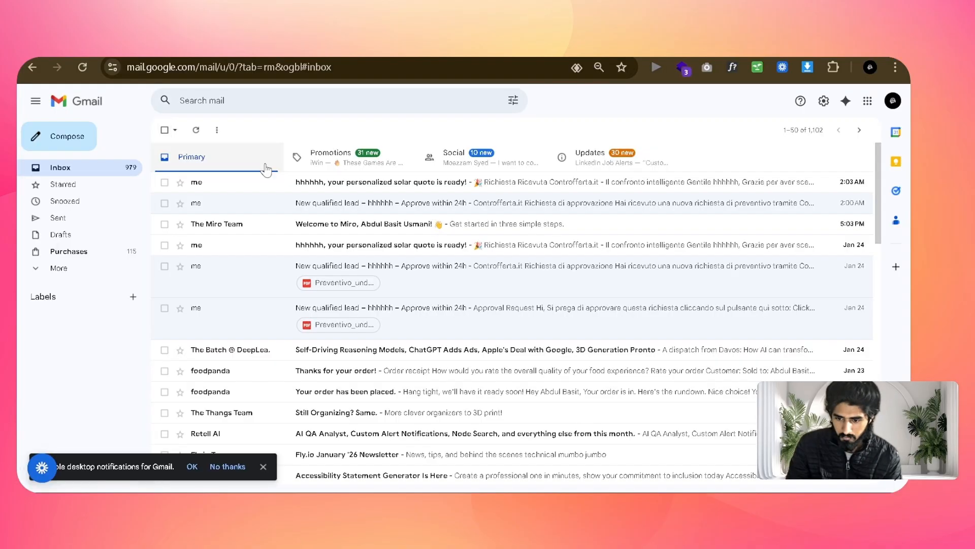
click(348, 191)
scroll(432, 369, down, 4)
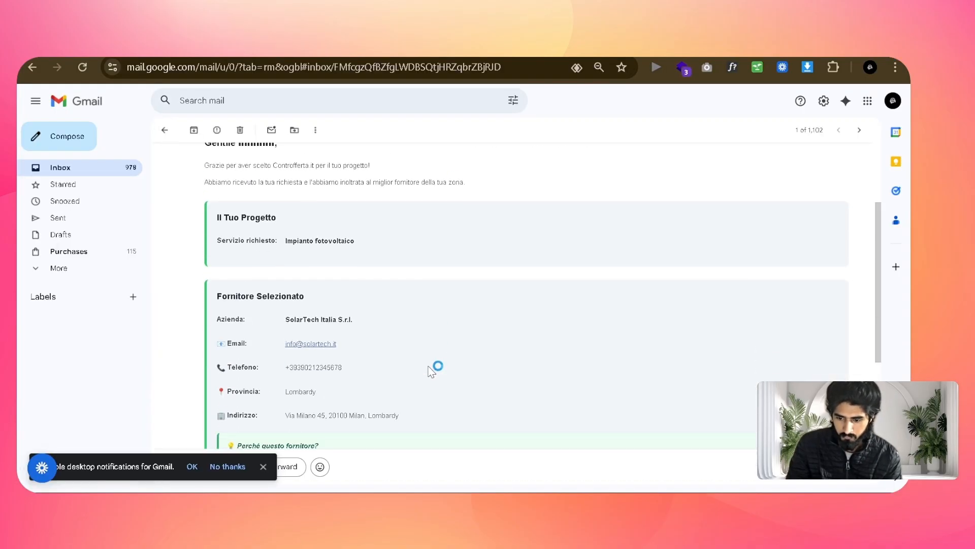
scroll(429, 369, up, 3)
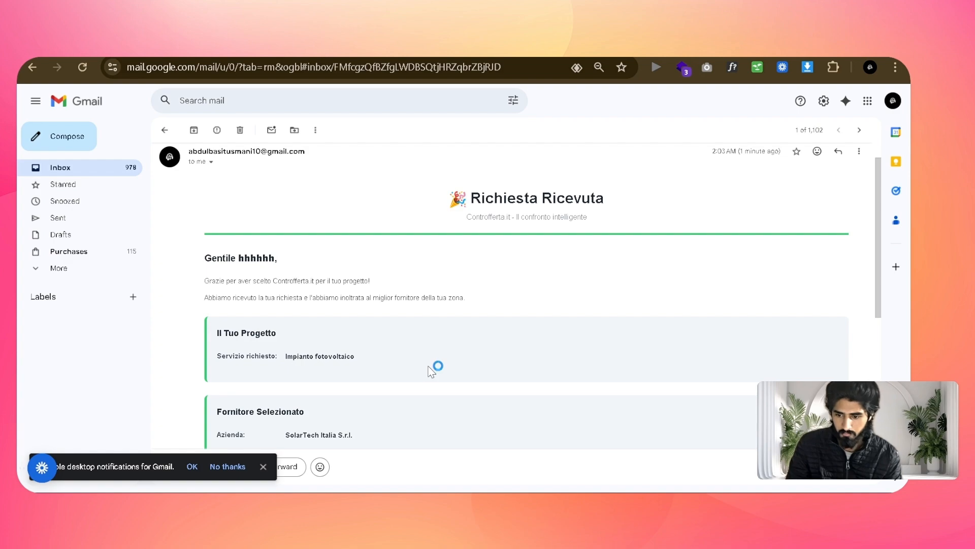
click(263, 467)
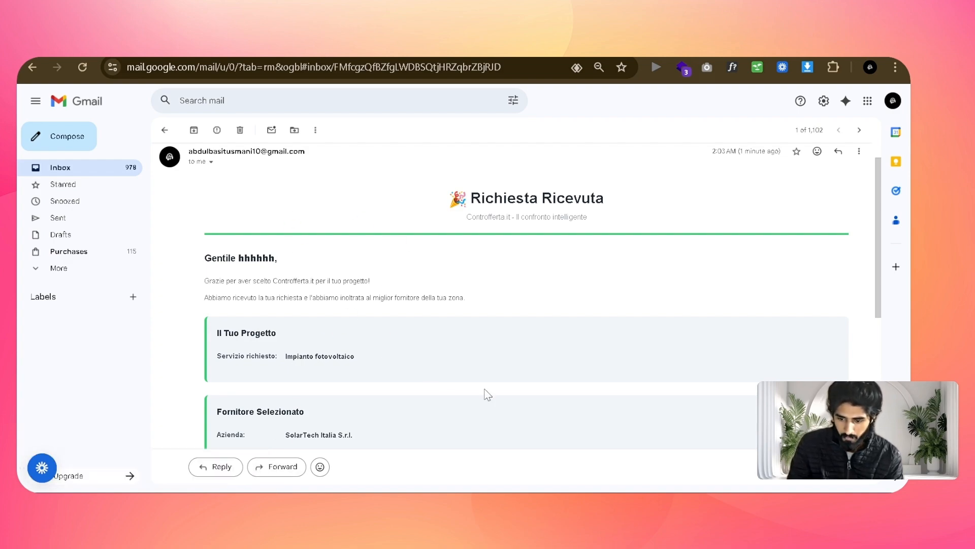
scroll(486, 394, down, 7)
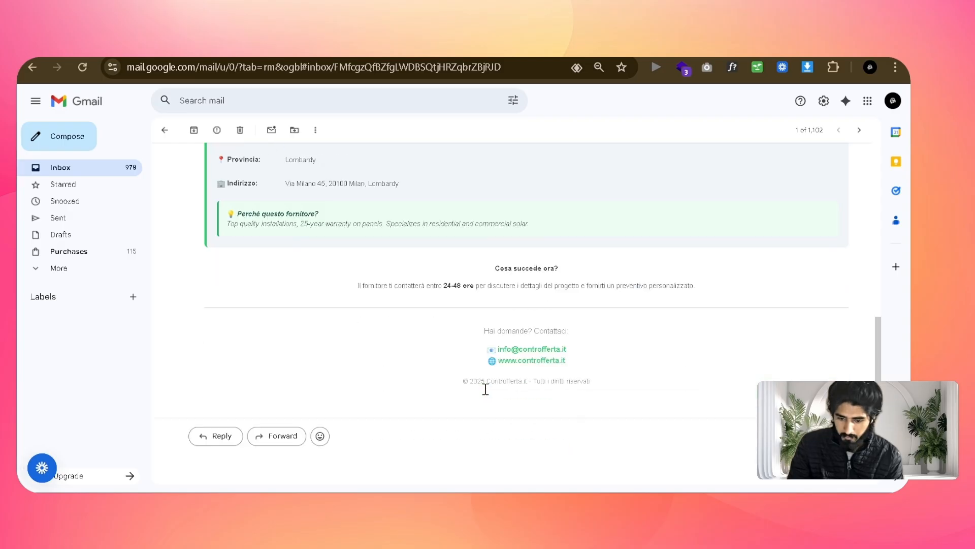
scroll(485, 389, up, 1)
scroll(486, 389, down, 1)
scroll(487, 391, up, 3)
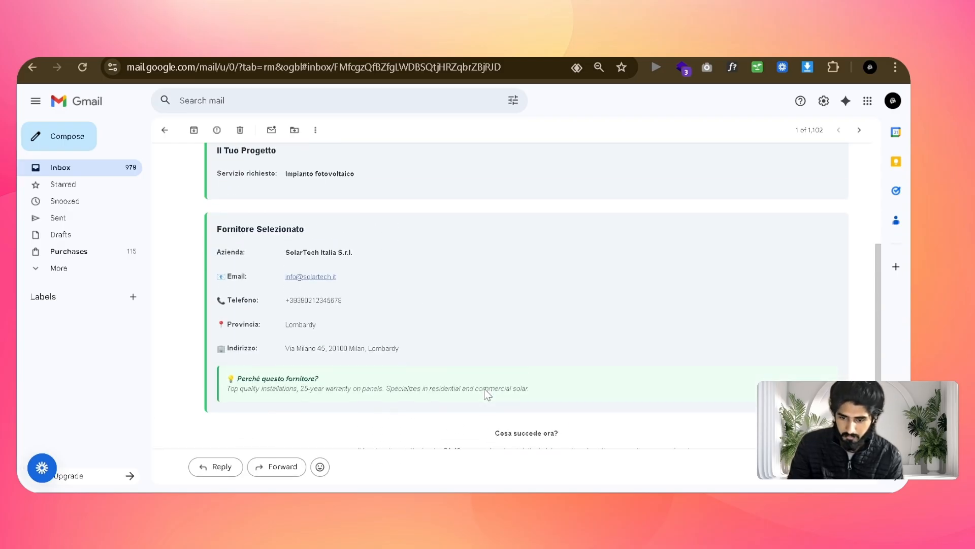
- Review the personalized solar quote email's greeting, Il Tuo Progetto and Fornitore Selezionato details, and closing contact section
scroll(487, 392, up, 3)
scroll(417, 248, up, 2)
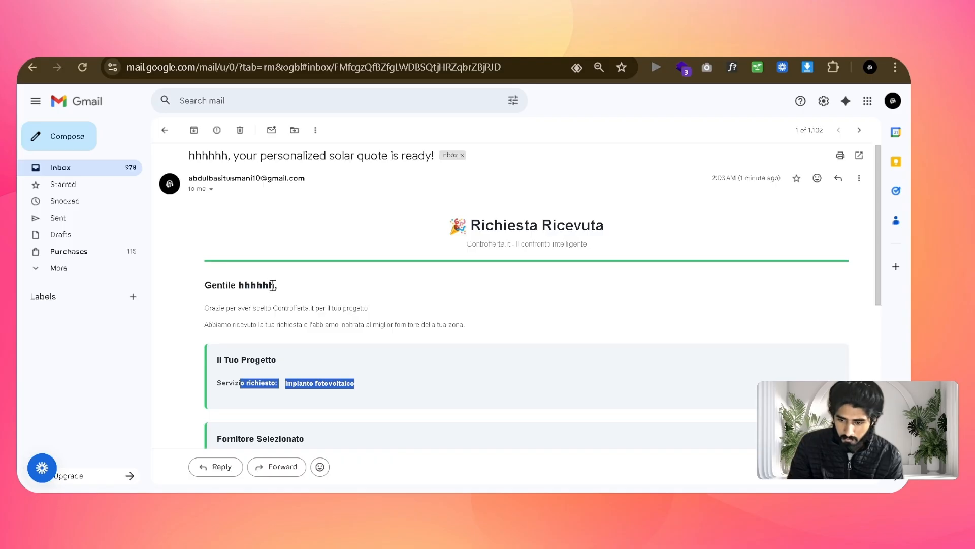
drag(270, 286, 224, 285)
scroll(223, 277, down, 2)
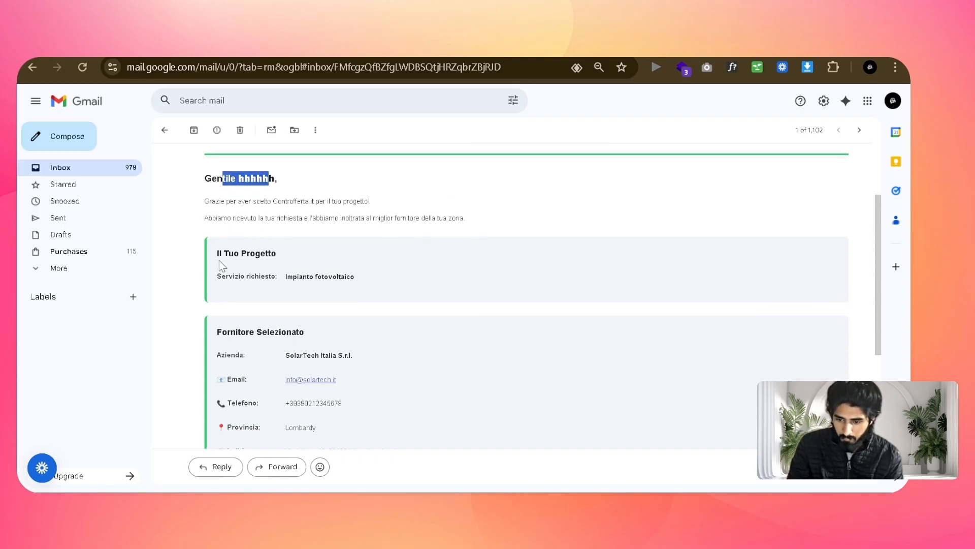
drag(217, 251, 400, 279)
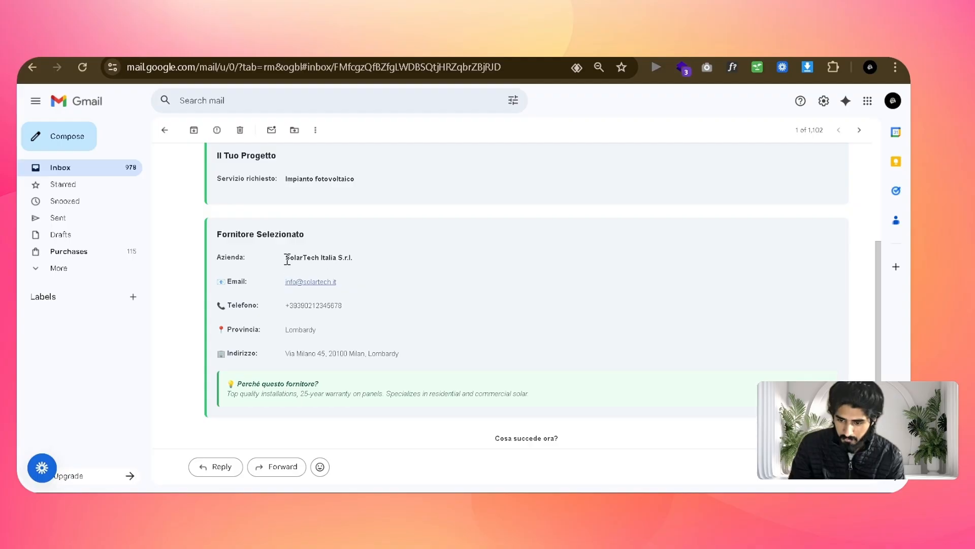
drag(285, 257, 347, 255)
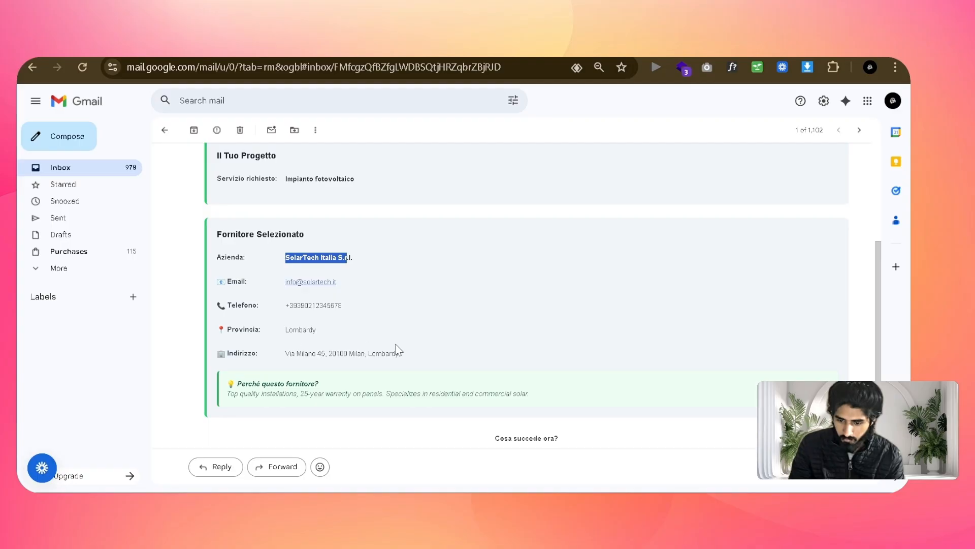
scroll(401, 358, down, 3)
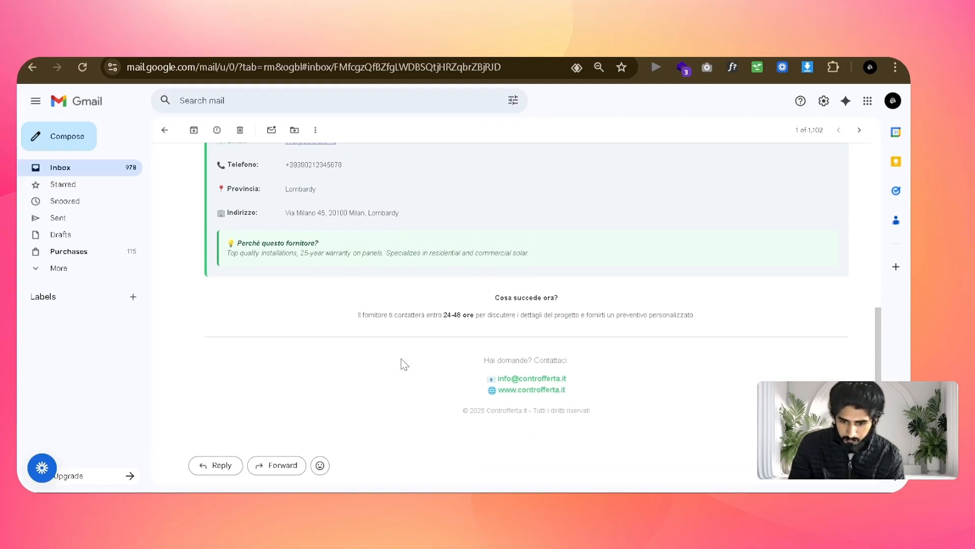
scroll(405, 364, up, 5)
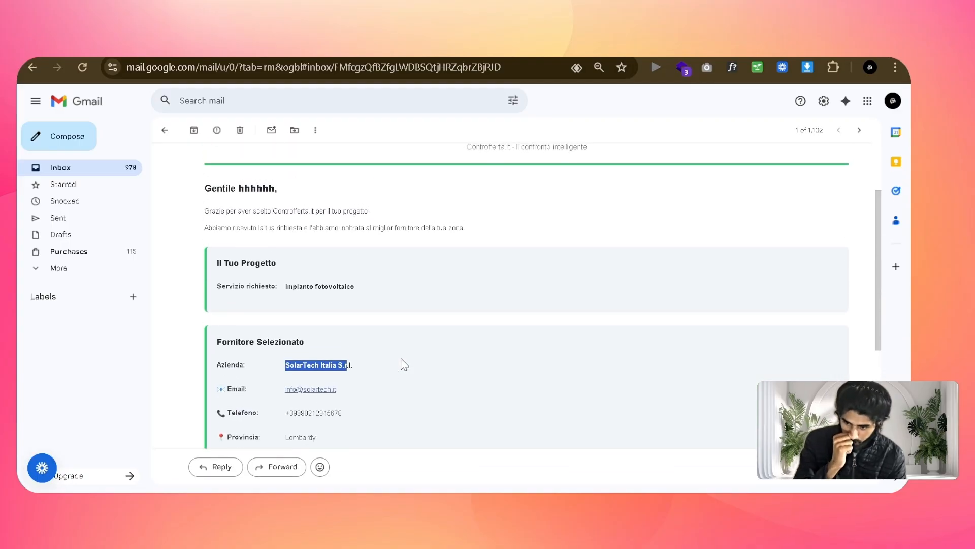
scroll(404, 364, up, 2)
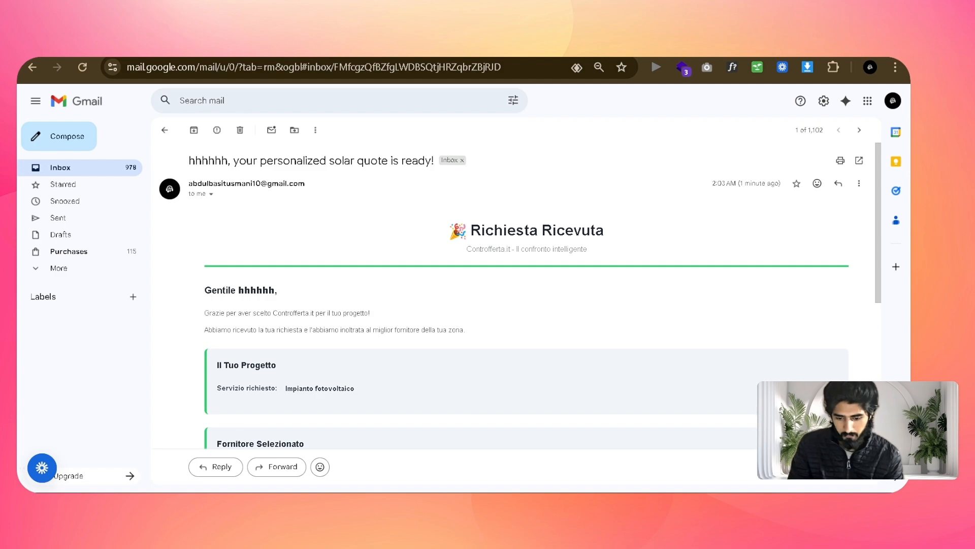
- Switch to the n8n workflow, view its executions list, and return to the workflow editor
click(480, 452)
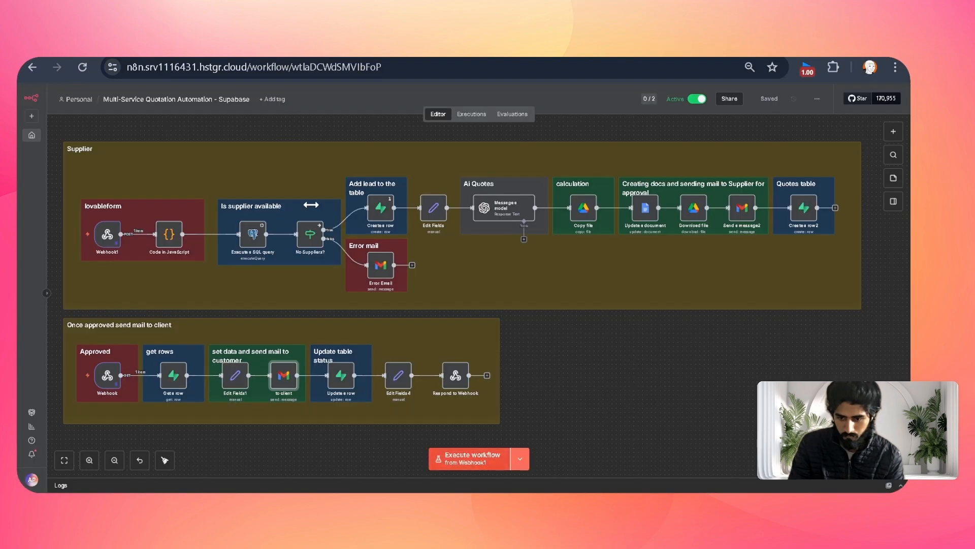
click(468, 116)
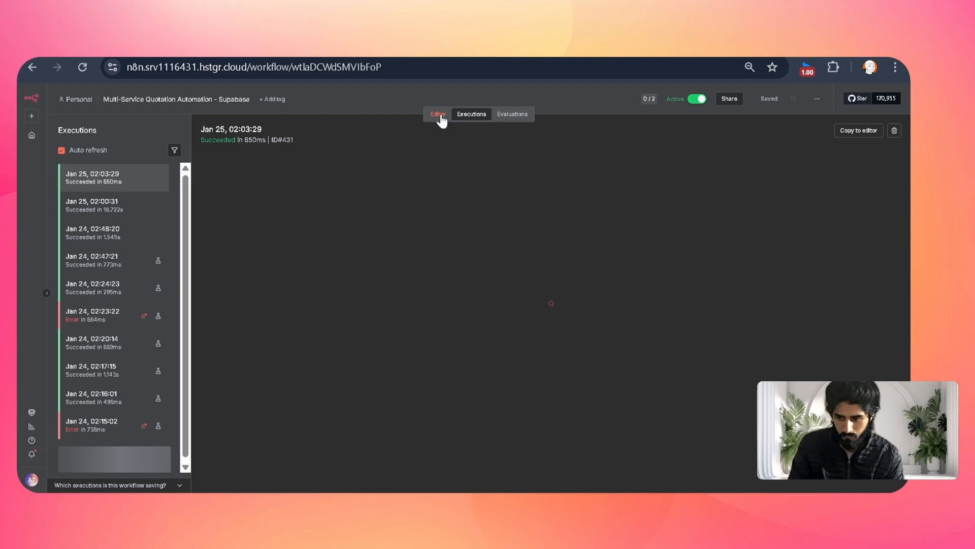
click(438, 115)
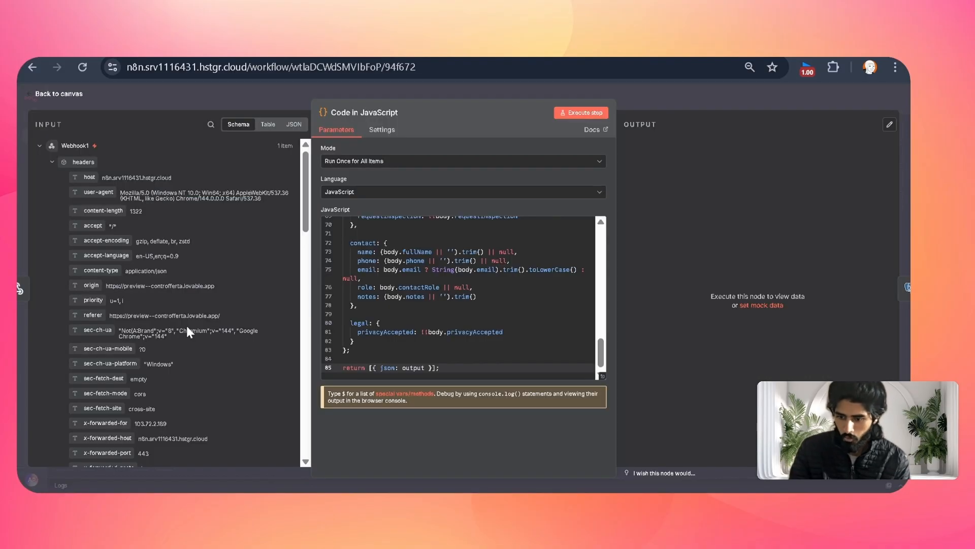
- Examine the Webhook1 request headers and submitted form fields in the Code in JavaScript node's input data
scroll(186, 325, down, 1)
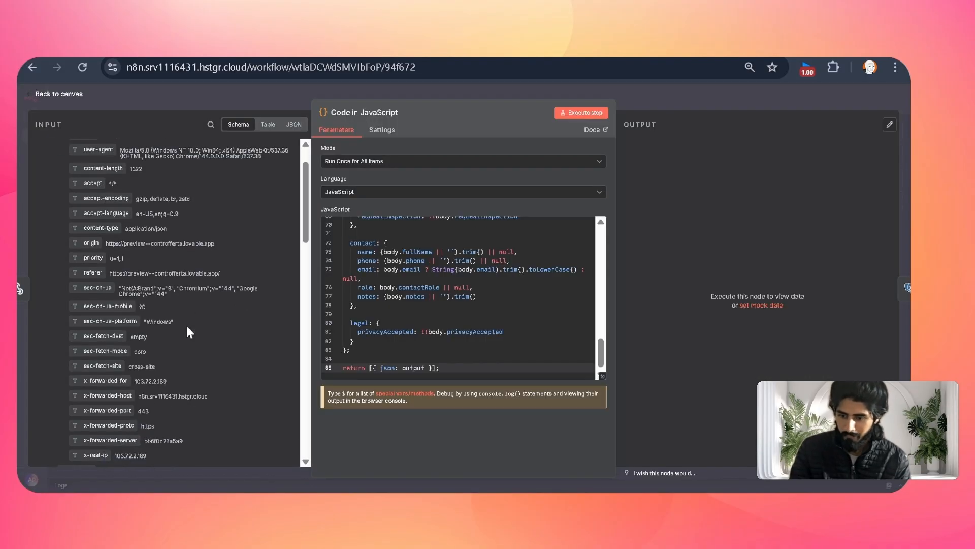
scroll(187, 325, up, 1)
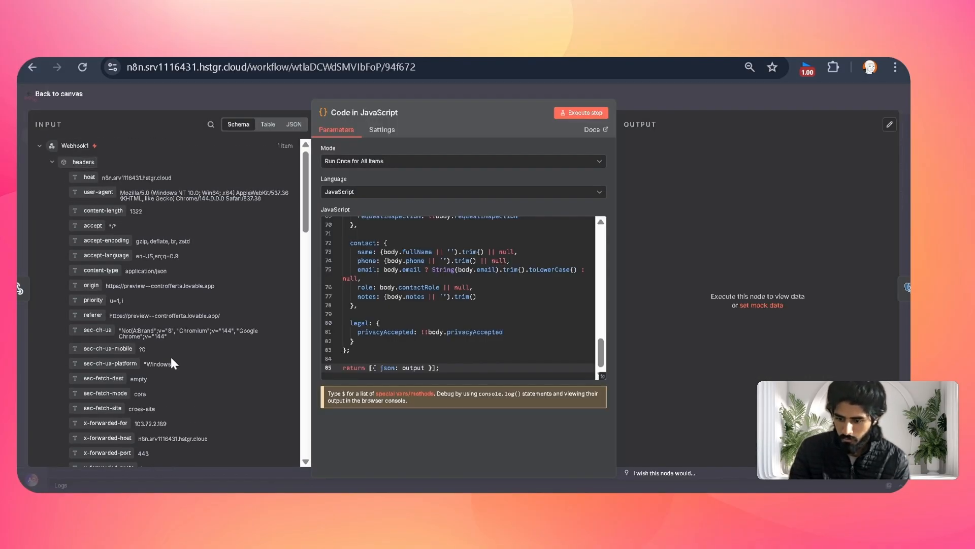
scroll(171, 358, down, 15)
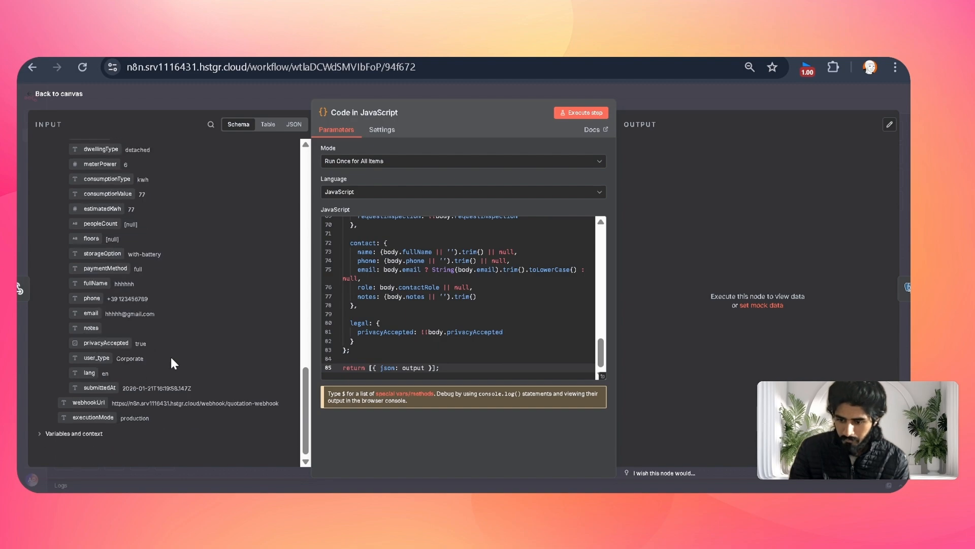
scroll(170, 355, up, 10)
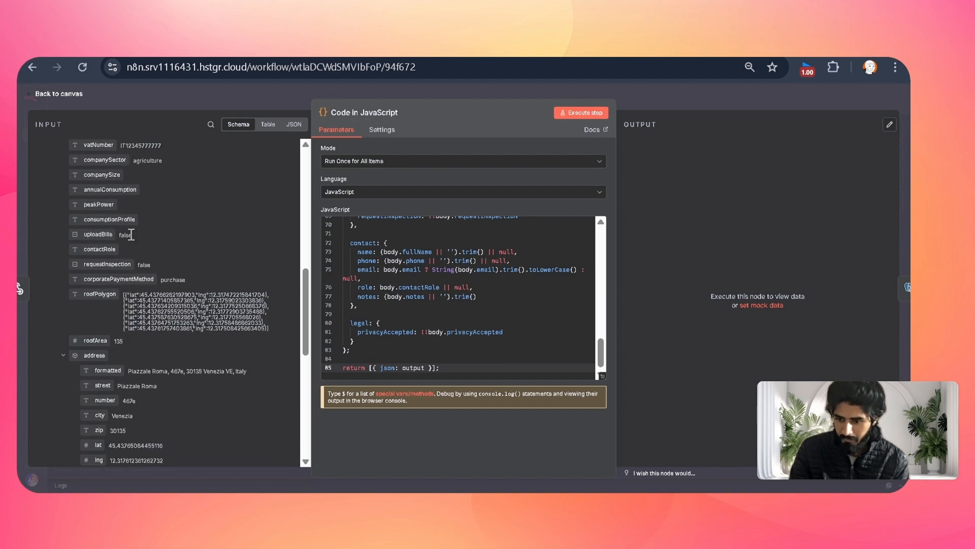
scroll(122, 182, down, 3)
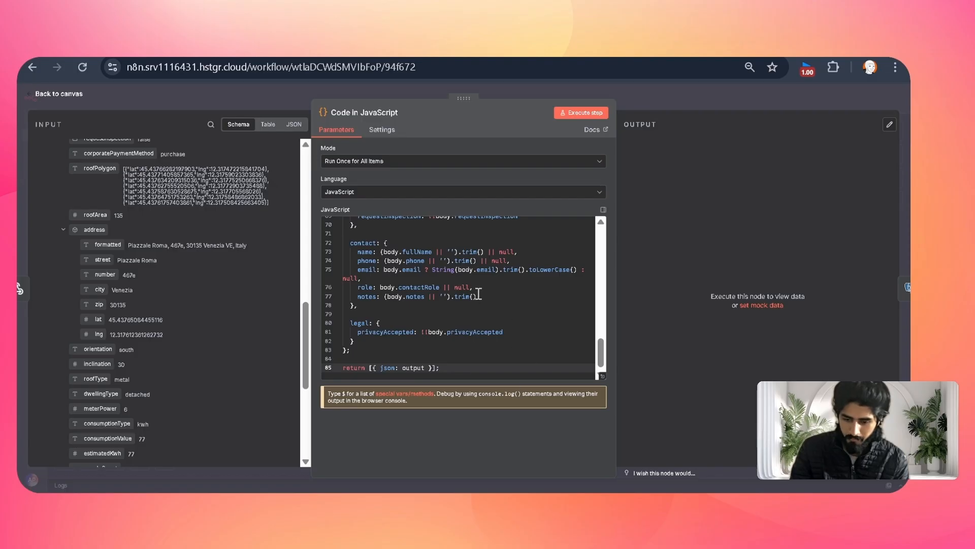
scroll(200, 282, up, 10)
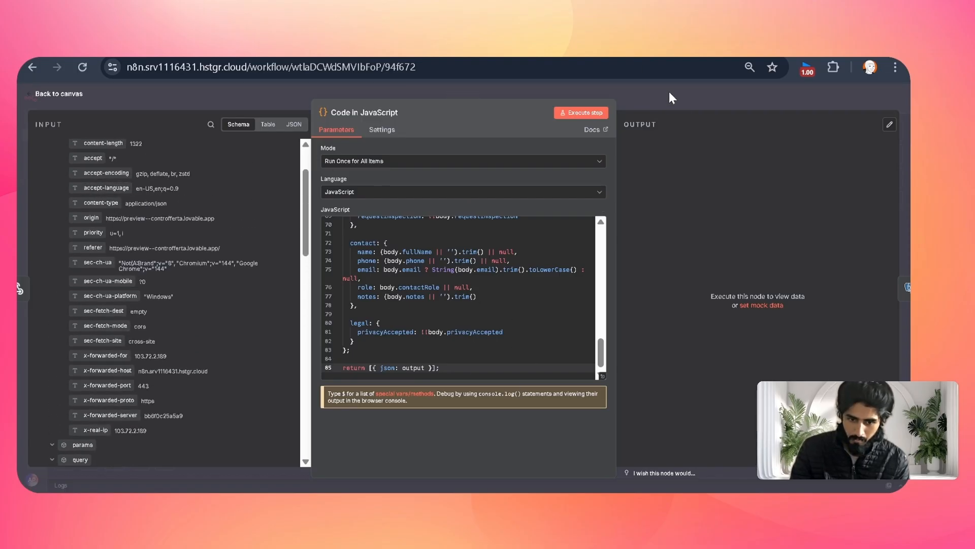
- Execute the Code in JavaScript node and review its JSON output before returning to the canvas
click(591, 112)
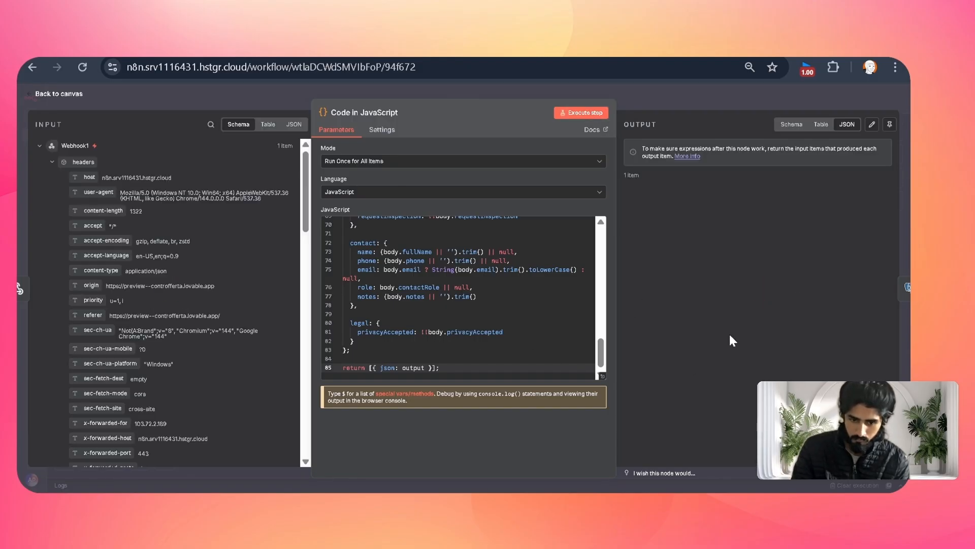
scroll(754, 426, down, 10)
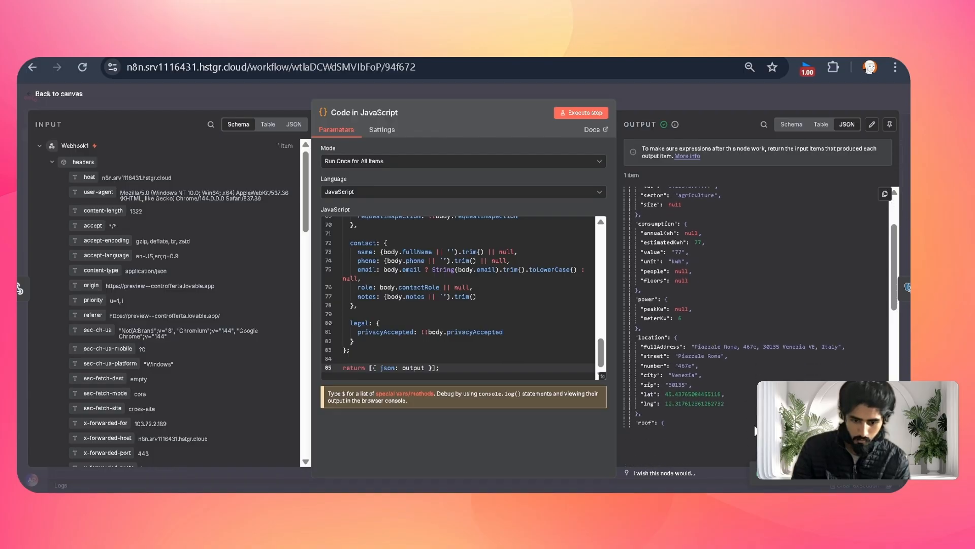
scroll(755, 430, down, 8)
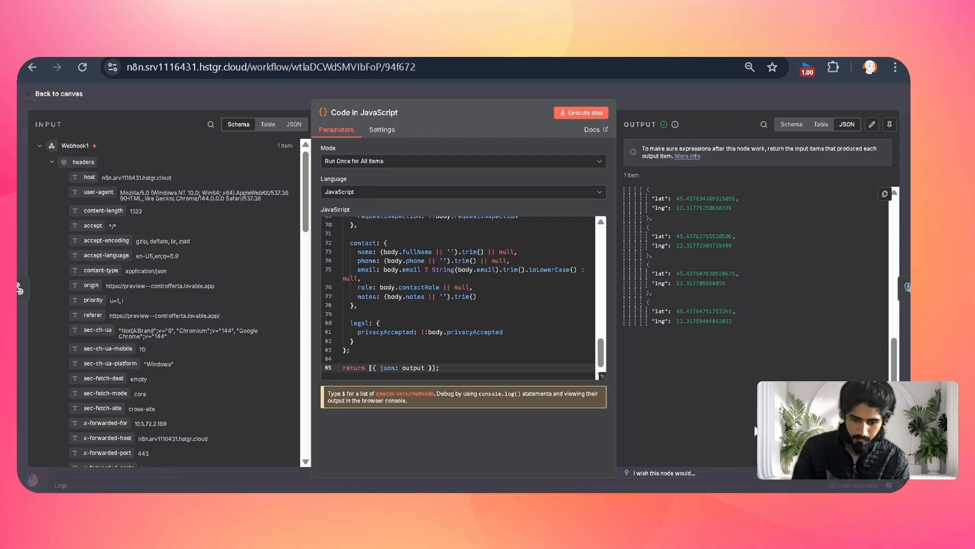
click(726, 97)
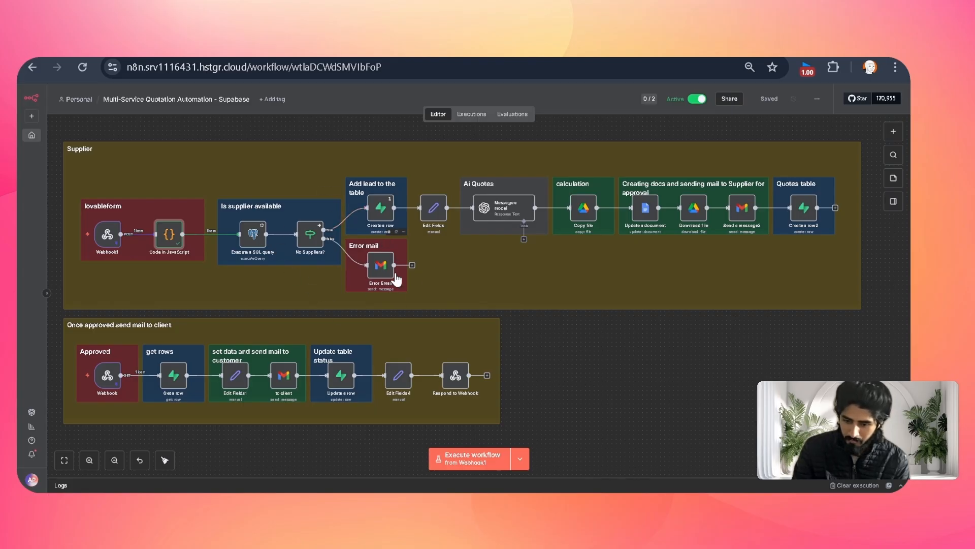
- Inspect the Copy file node with its temp Google Docs template, and the Update a document node's find-and-replace settings
scroll(397, 280, up, 1)
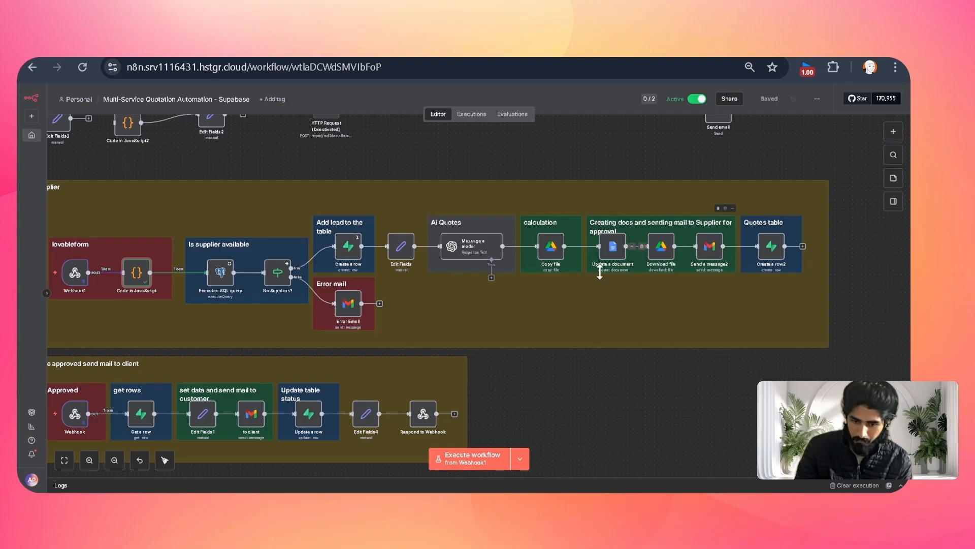
scroll(546, 248, up, 2)
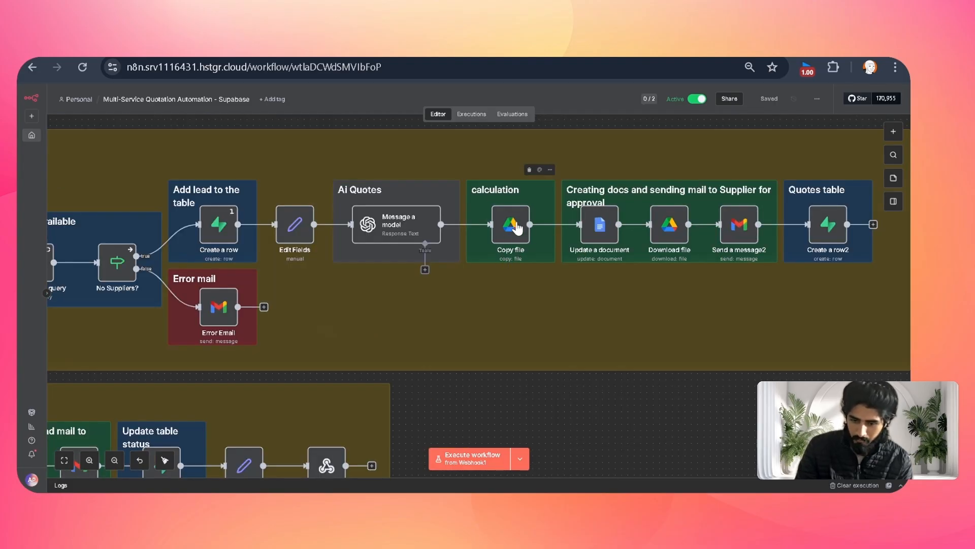
double_click(510, 225)
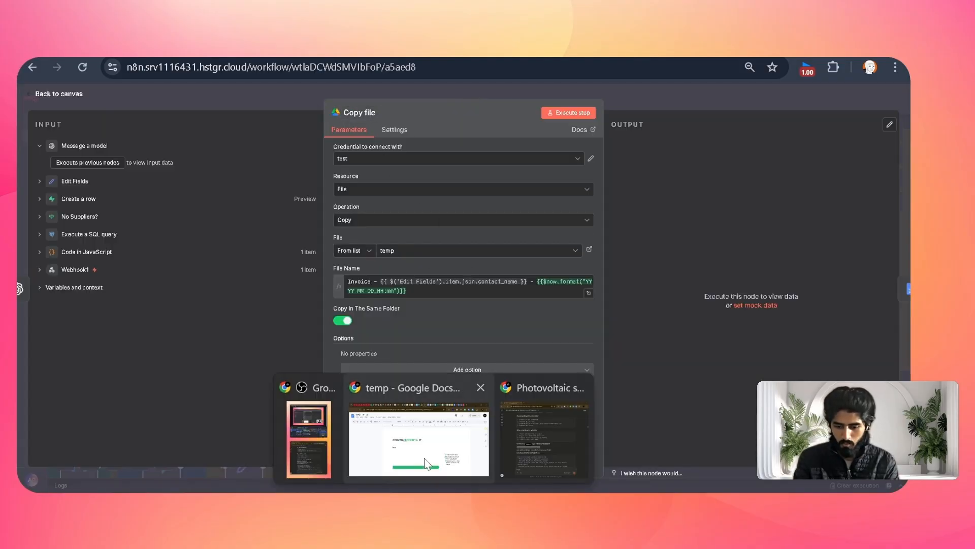
click(428, 464)
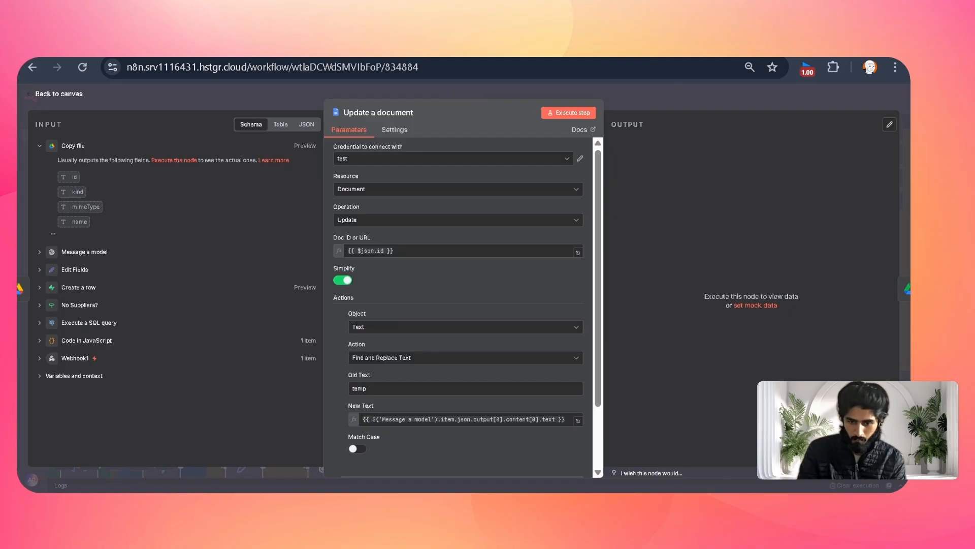
click(684, 92)
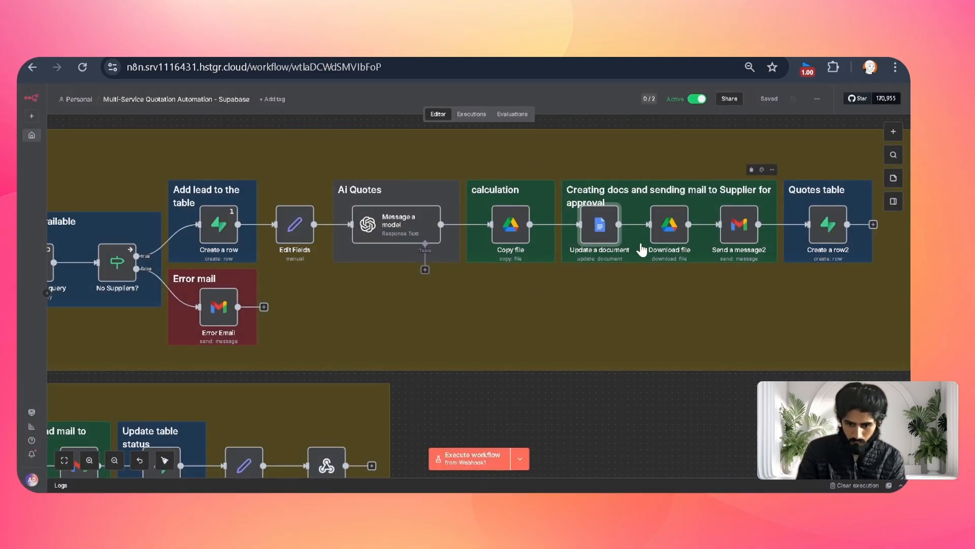
- Select the Send a message2 node and check the approval email with its PDF attachment in Gmail, returning to the n8n workflow
scroll(646, 250, right, 3)
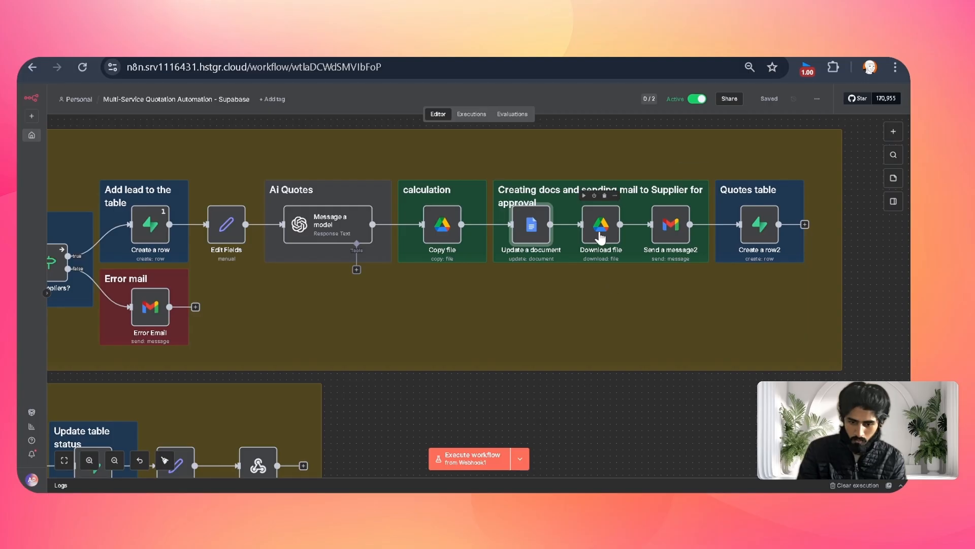
click(671, 230)
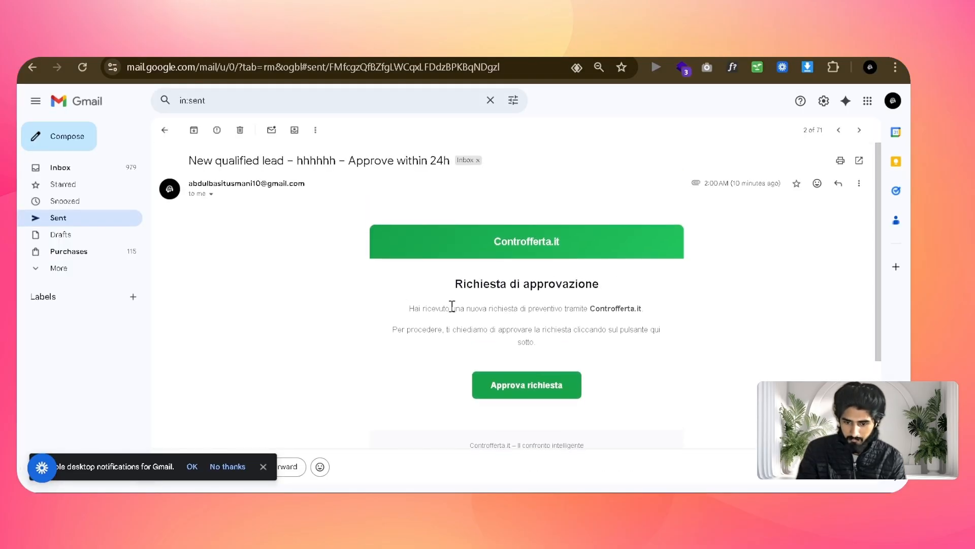
scroll(452, 306, down, 4)
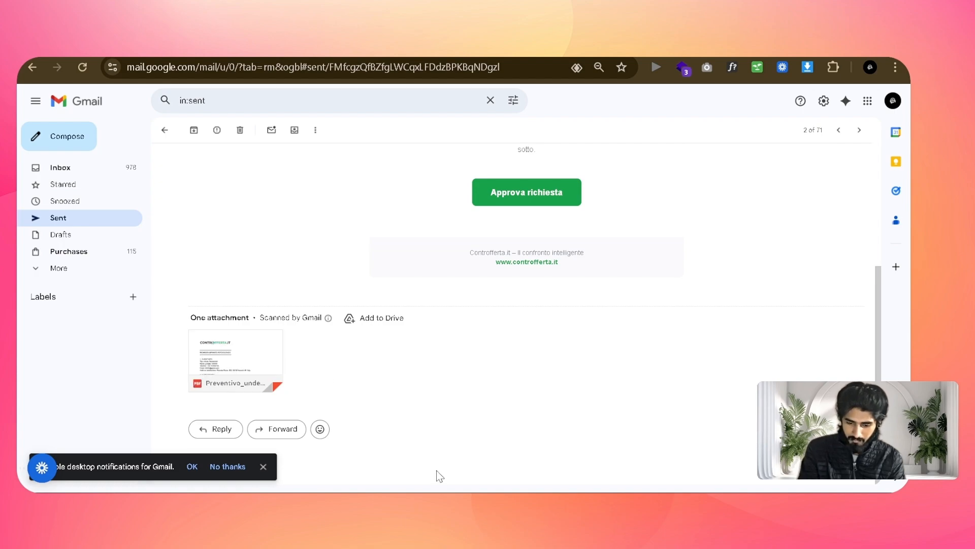
mouse_move(495, 503)
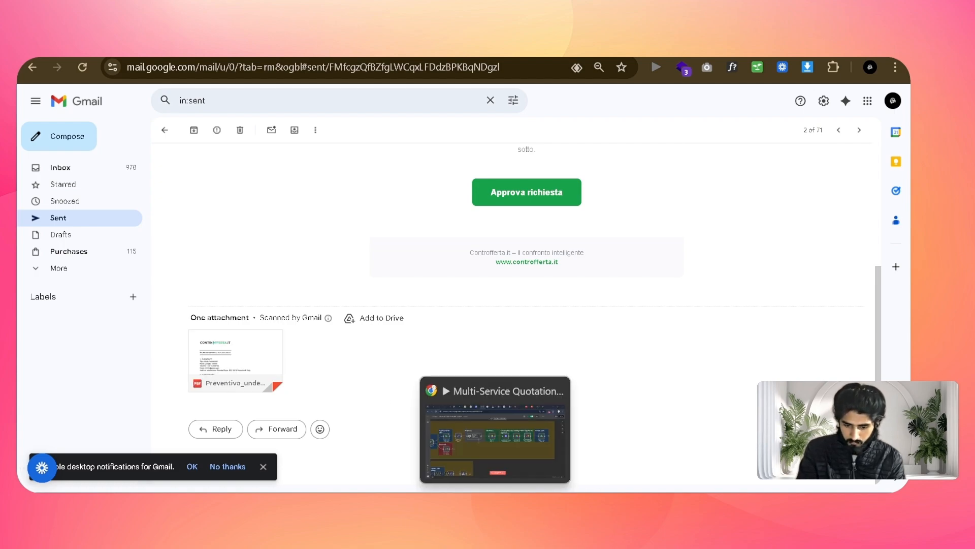
click(486, 465)
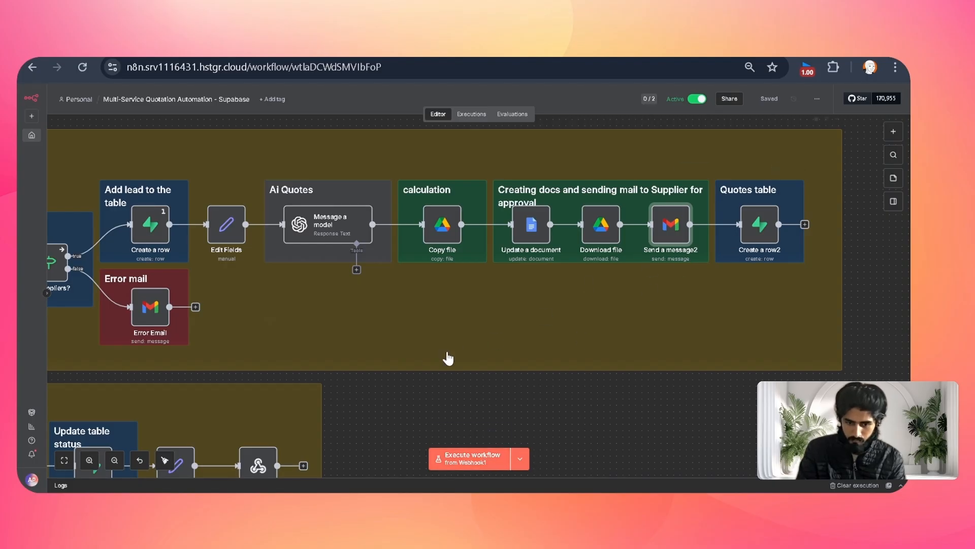
- Examine the Quotes table section, revisit the approval request email in Gmail, and switch back to the n8n workflow
scroll(418, 367, right, 1)
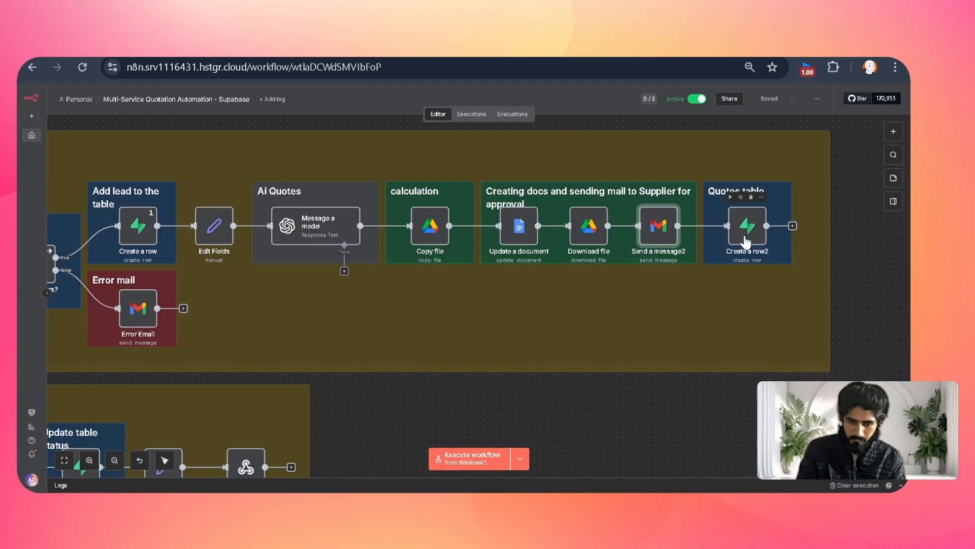
scroll(395, 384, left, 4)
scroll(395, 390, left, 10)
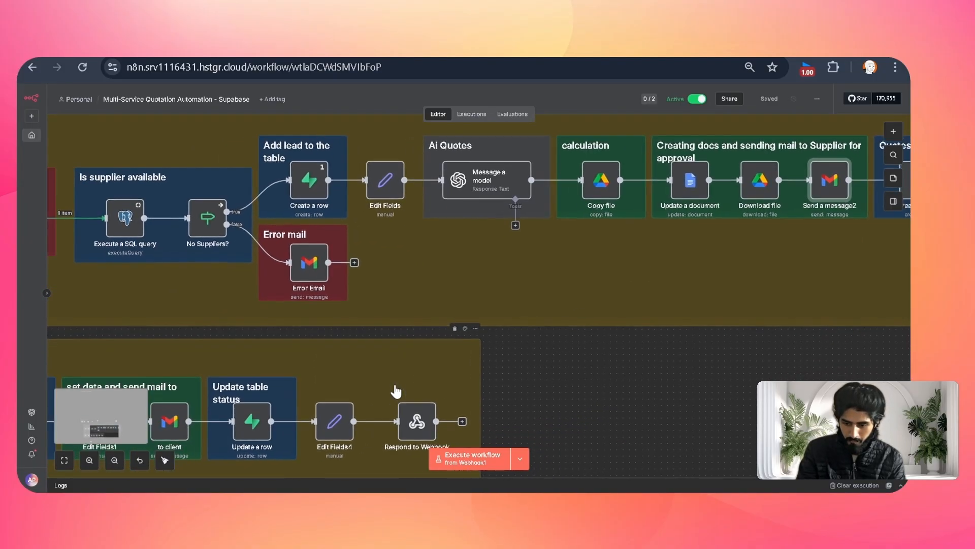
scroll(397, 391, down, 1)
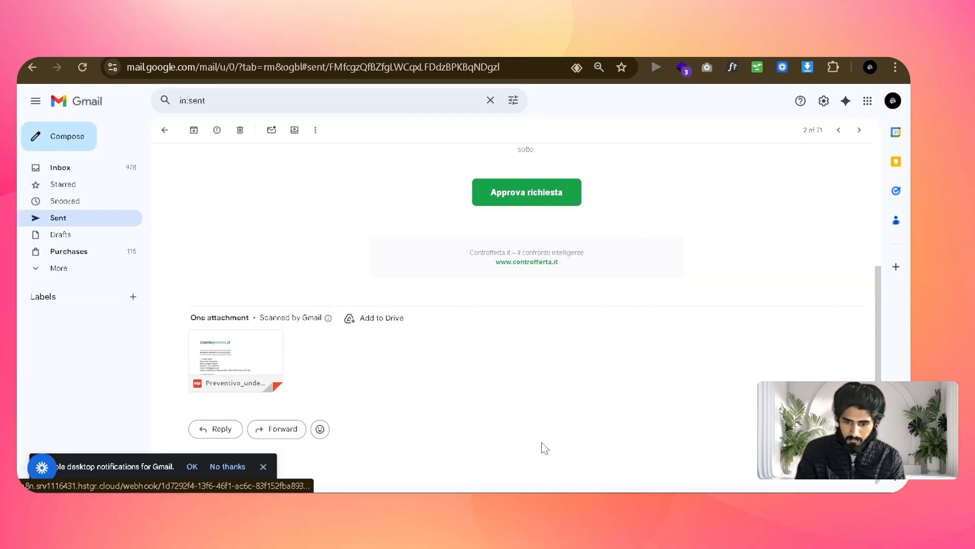
mouse_move(495, 502)
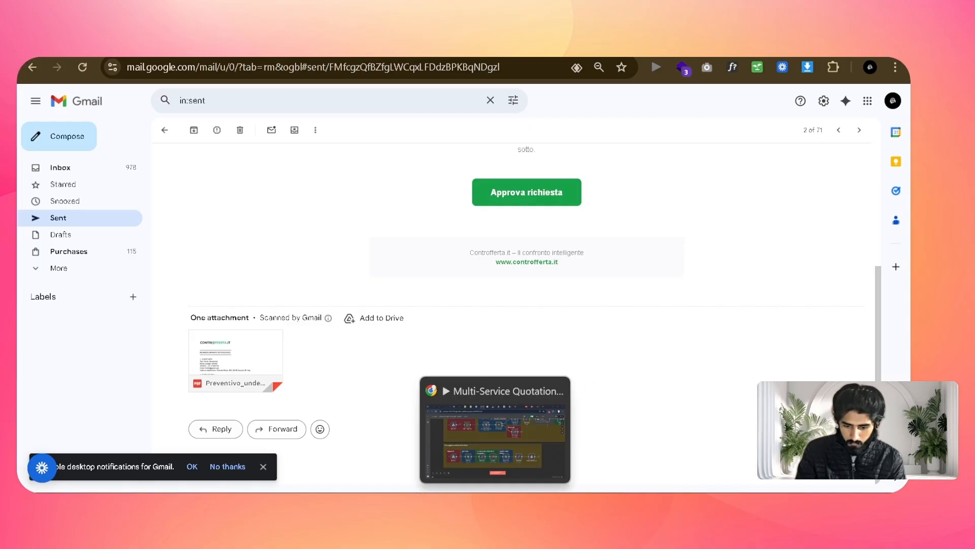
click(495, 429)
- Examine the Once approved send mail to client nodes from the approval webhook through the table status update
mouse_move(192, 364)
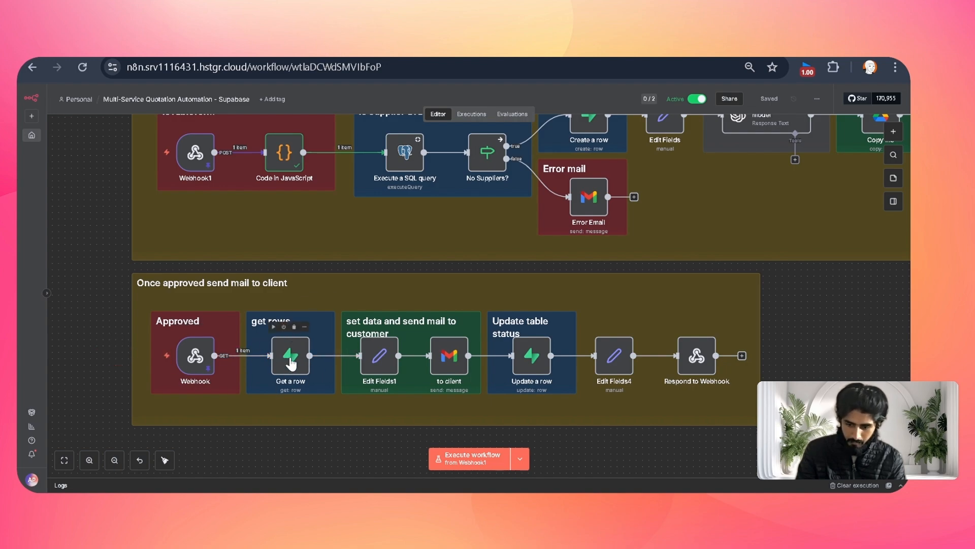
scroll(387, 391, right, 2)
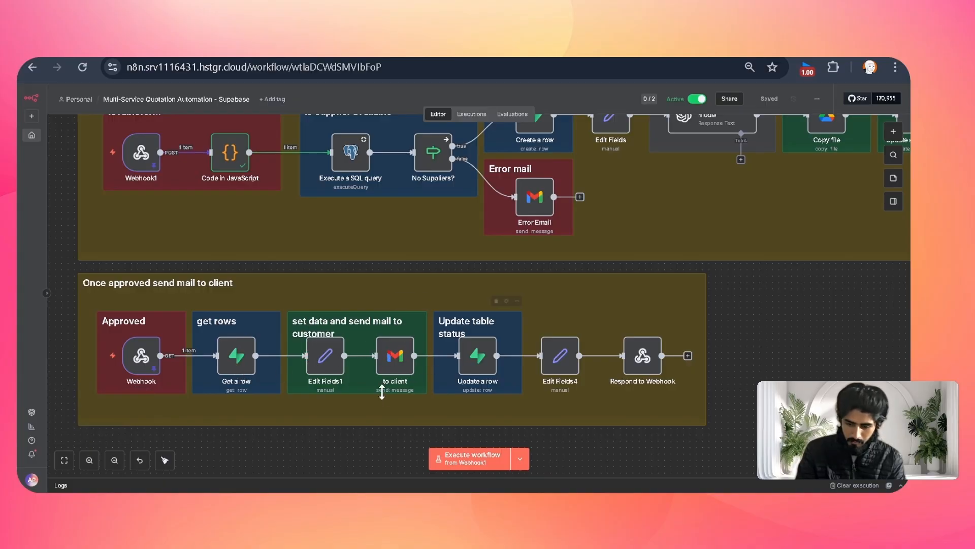
scroll(471, 392, right, 3)
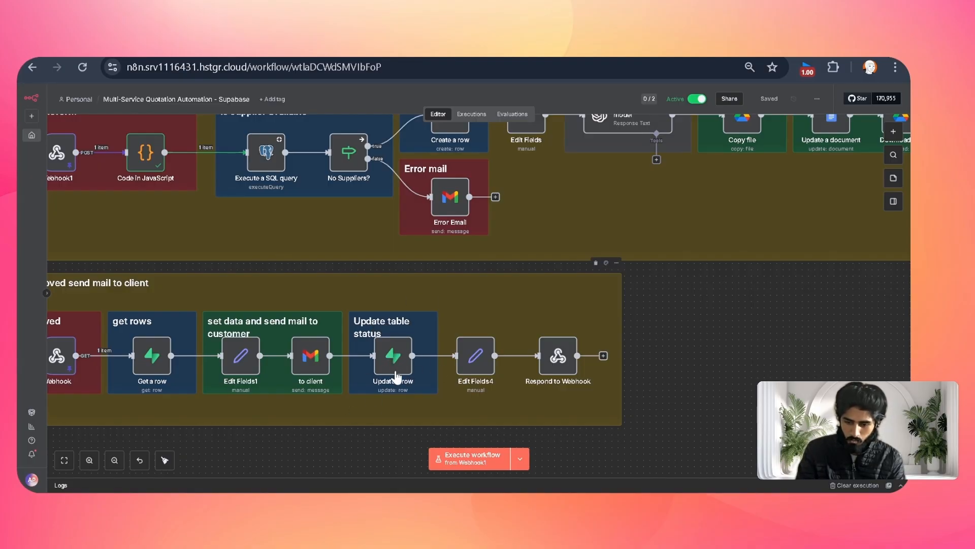
scroll(743, 370, up, 2)
scroll(743, 369, left, 3)
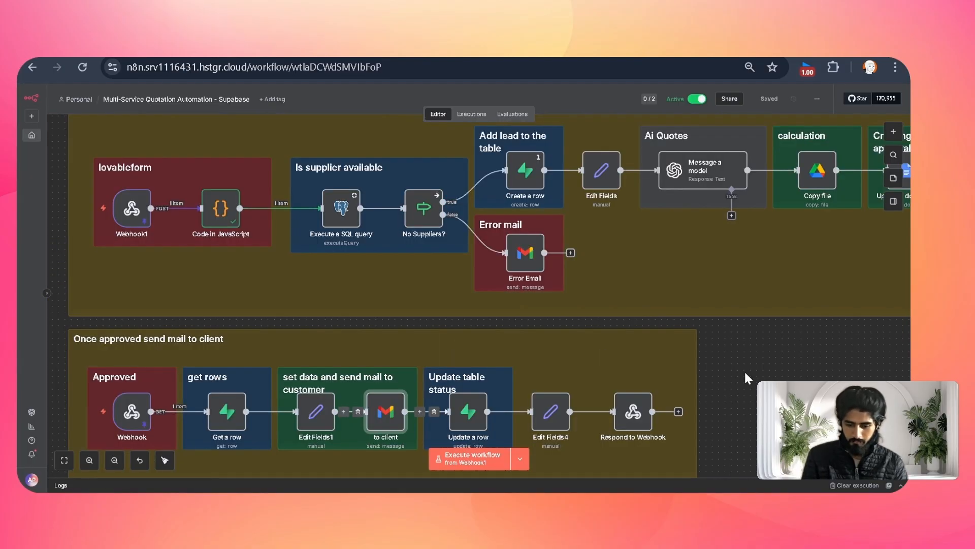